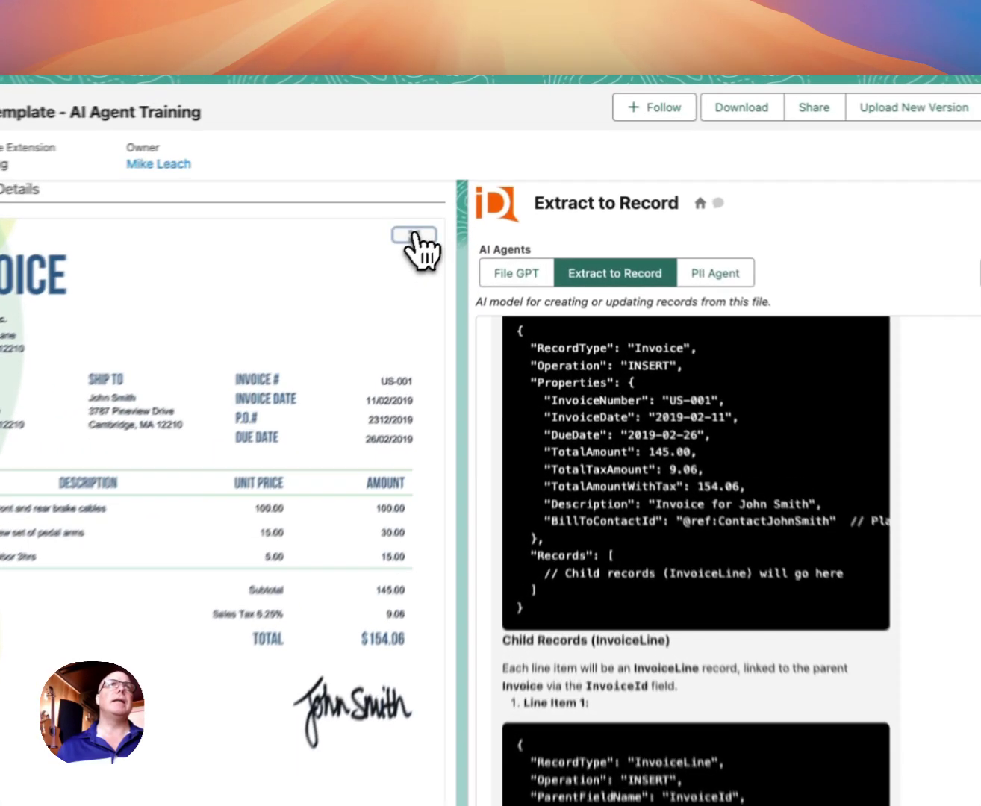
- Start a new dialogue with the Extract to Record agent
{"action": "left_click", "coordinate": [465, 192]}
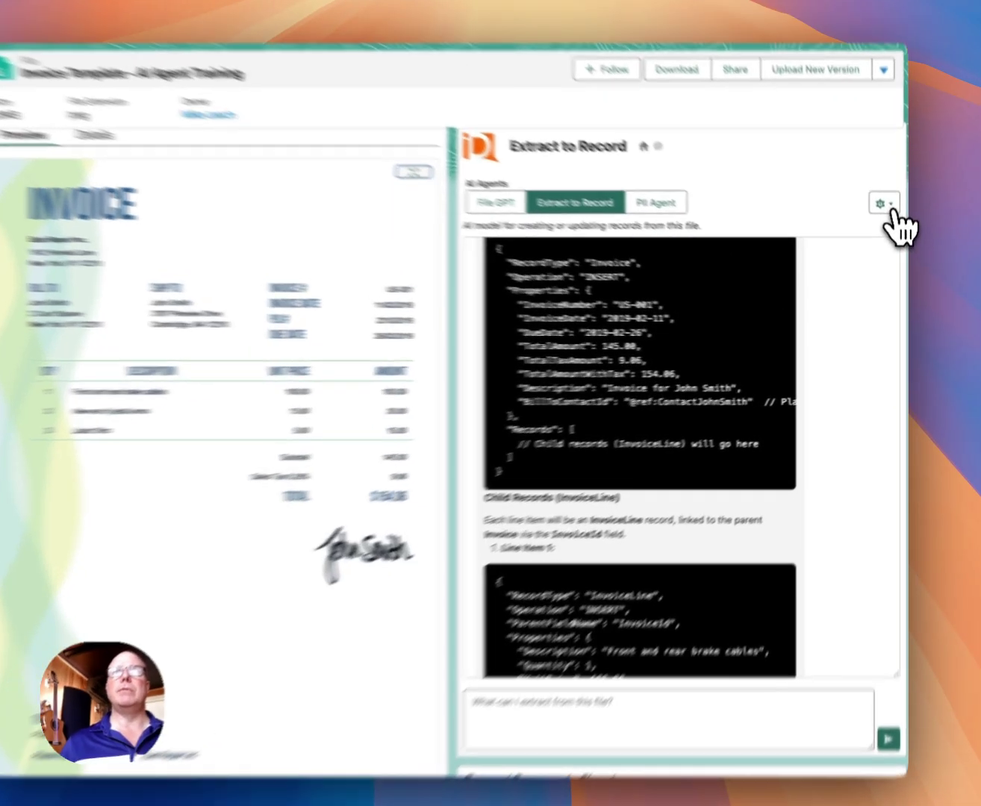
{"action": "left_click", "coordinate": [884, 205]}
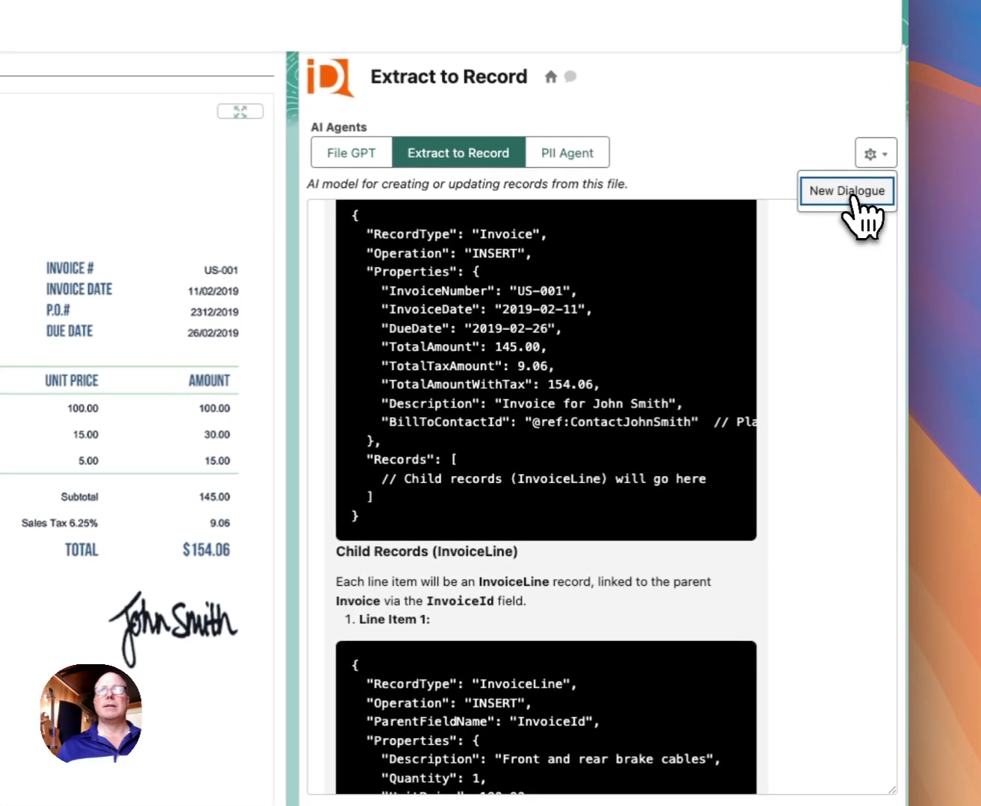
{"action": "left_click", "coordinate": [852, 248]}
- Send the agent the prompt "itemize the invoice items"
{"action": "left_click", "coordinate": [559, 663]}
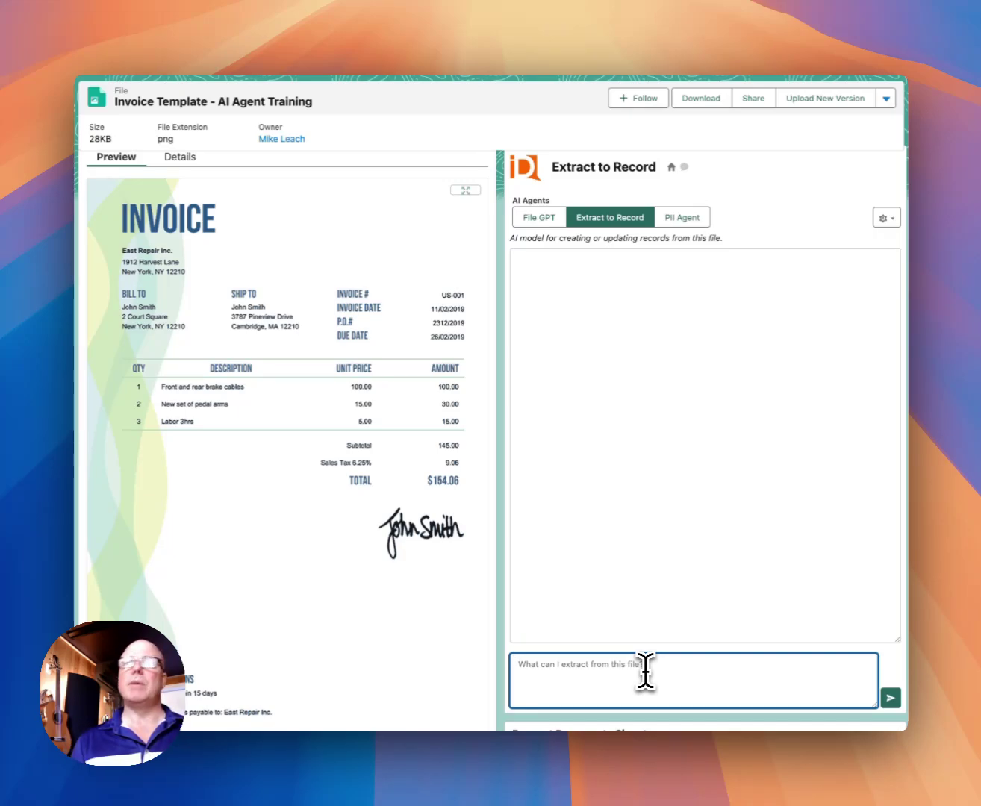
{"action": "type", "text": "itemiz"}
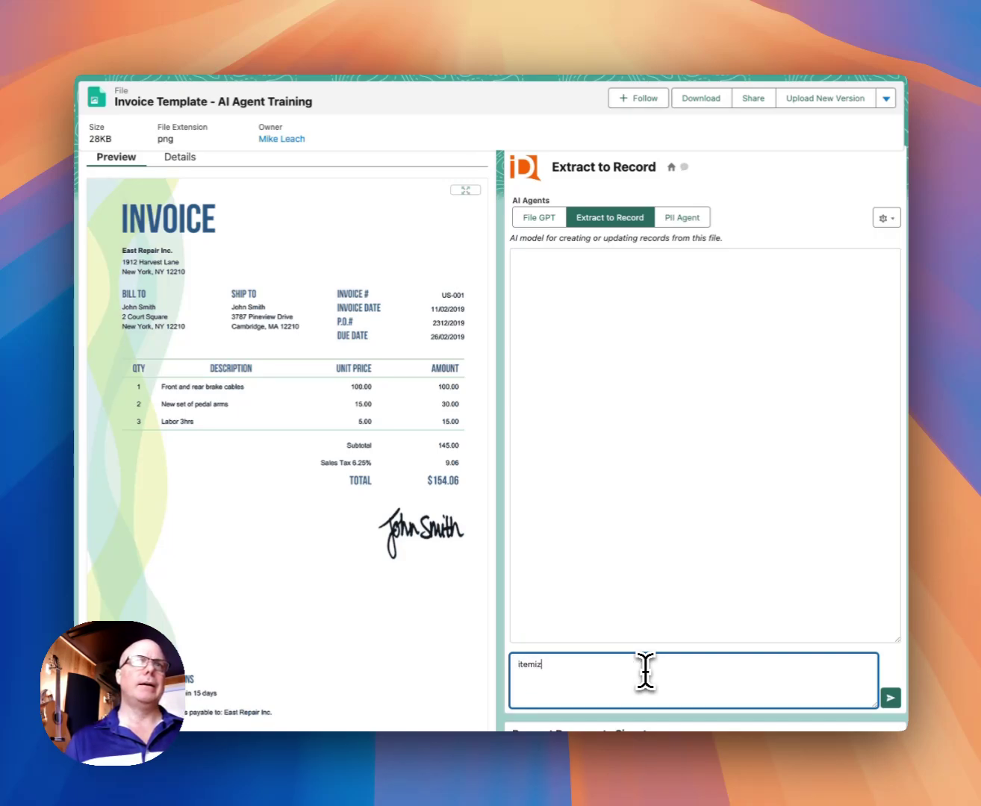
{"action": "type", "text": "e the"}
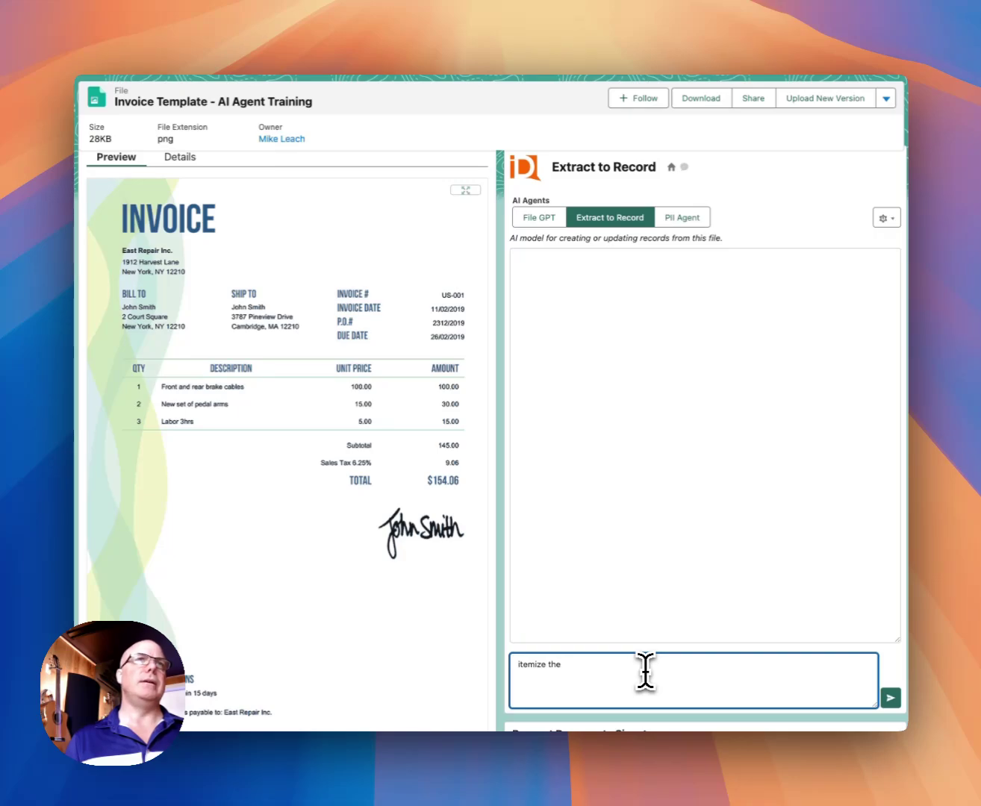
{"action": "type", "text": " invoice items"}
{"action": "key", "text": "Return"}
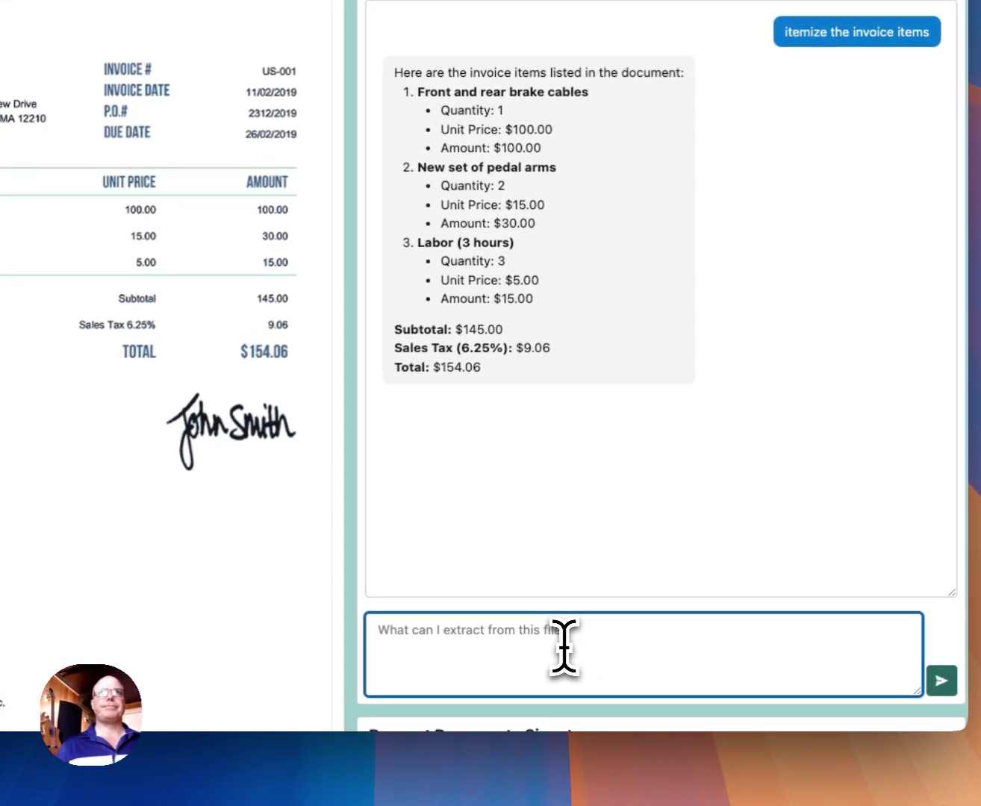
- Ask the agent for the invoice number and due date with the separate prompts "Invoice #?" and "due date"
{"action": "type", "text": "Invoice "}
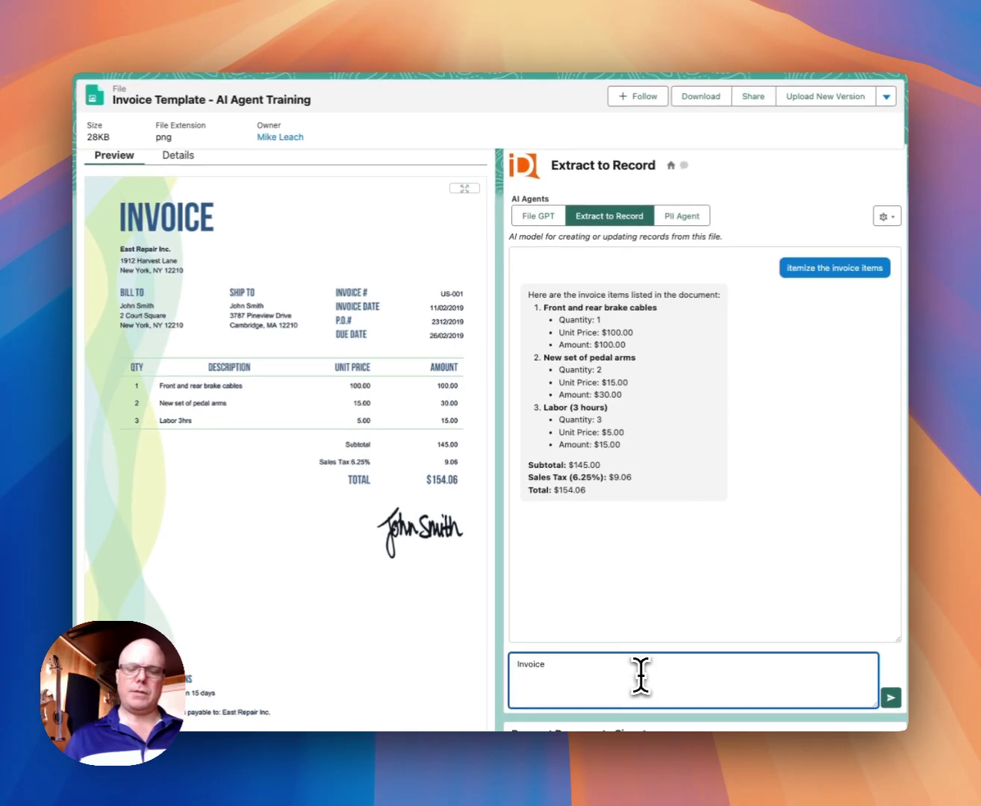
{"action": "type", "text": "#?"}
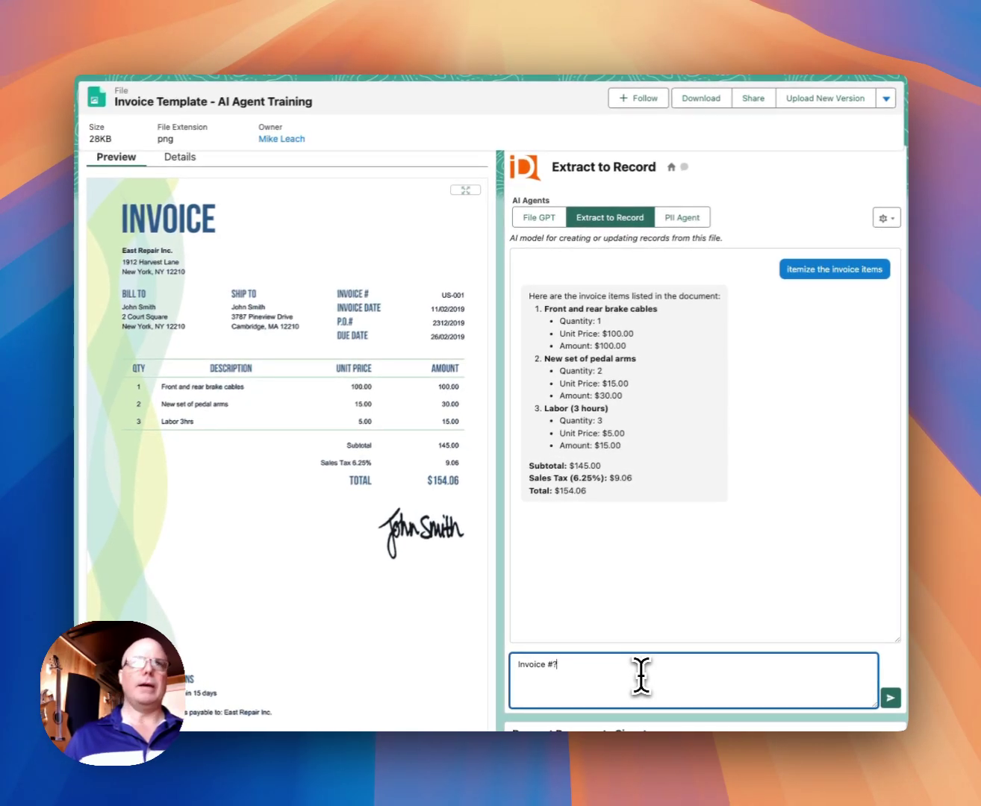
{"action": "key", "text": "Return"}
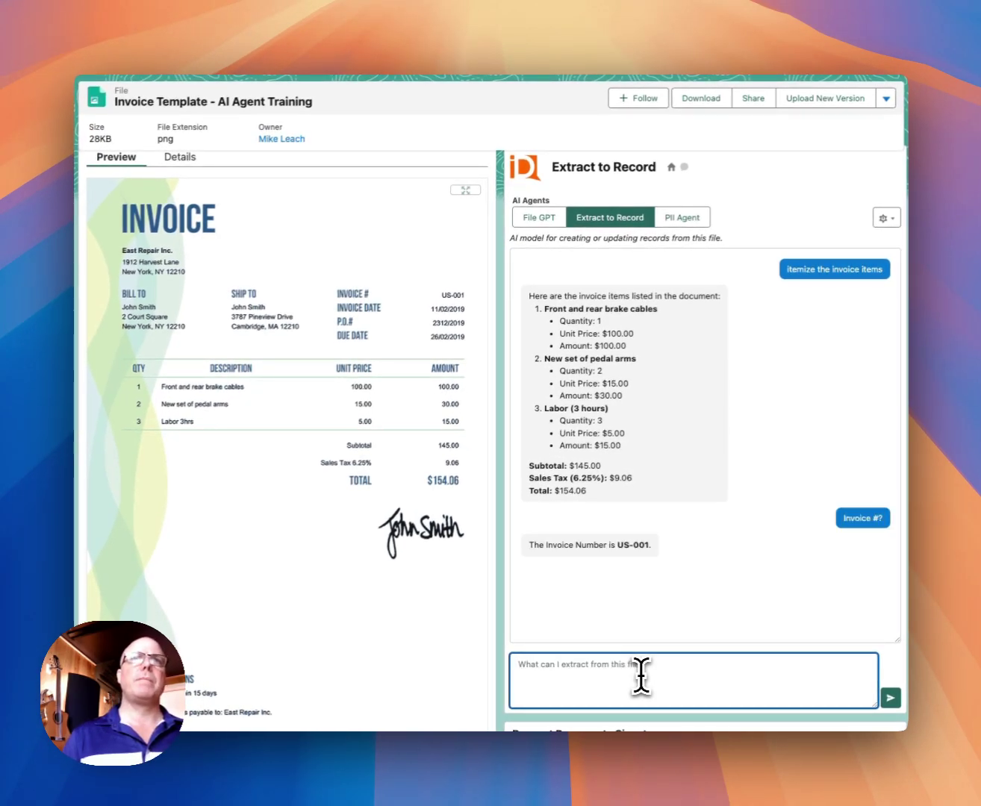
{"action": "type", "text": "due date"}
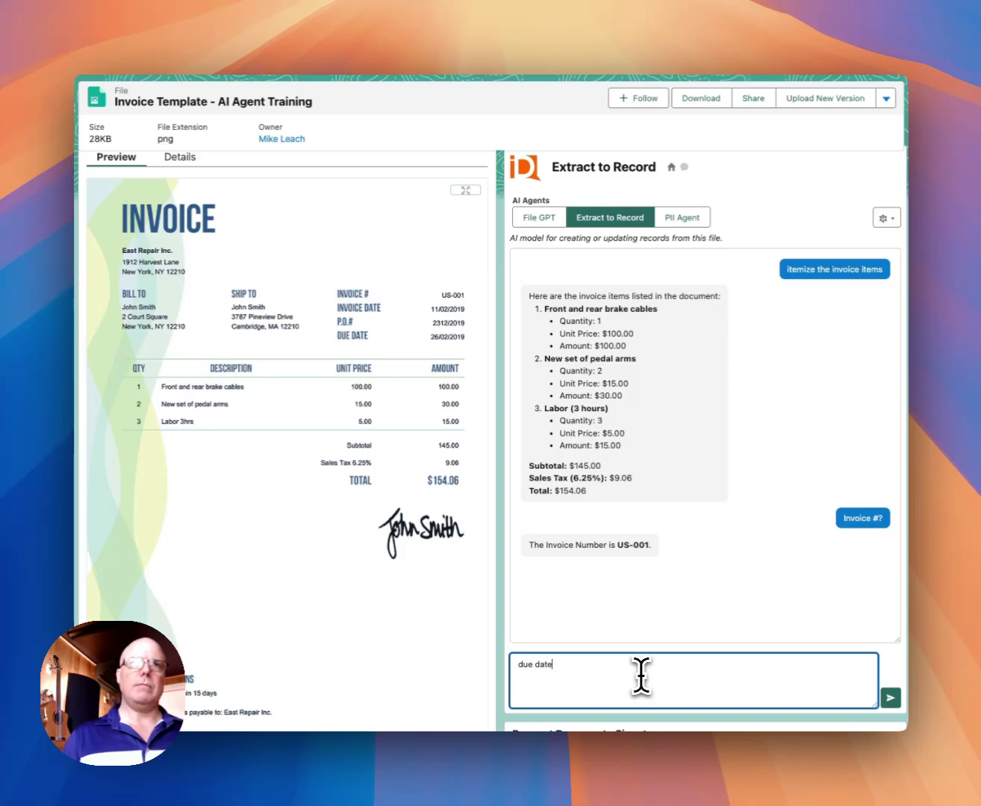
{"action": "key", "text": "Return"}
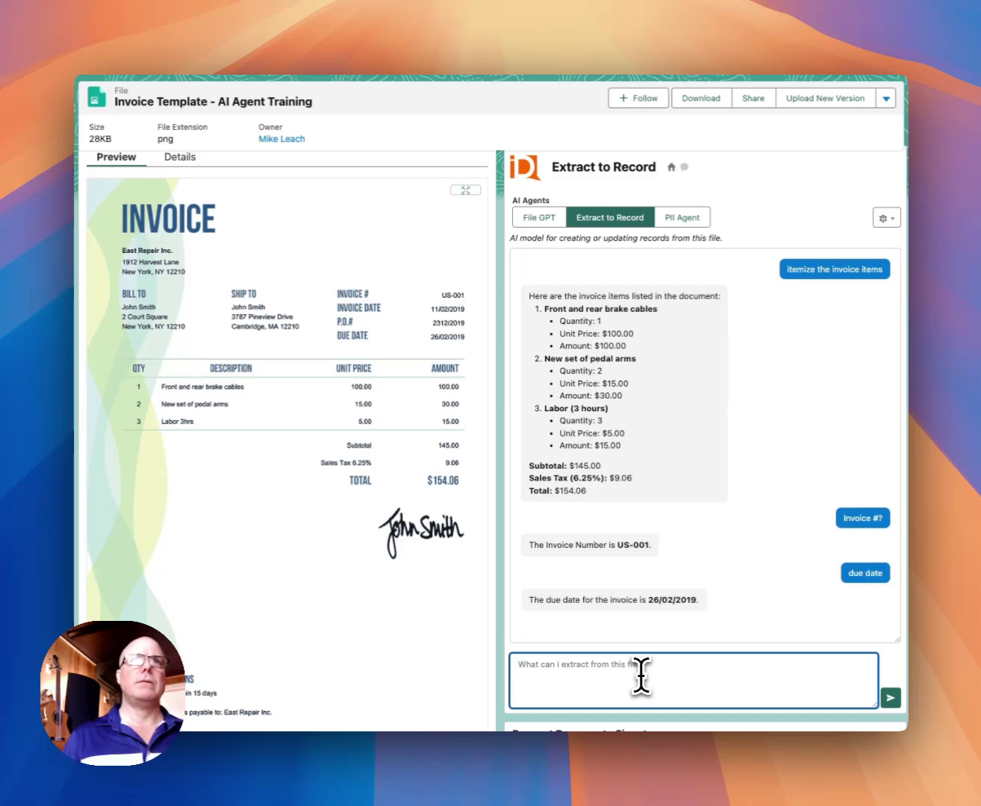
- Ask the agent for the invoice total and terms with the separate prompts "total amount" and "T&Cs"
{"action": "type", "text": "total a"}
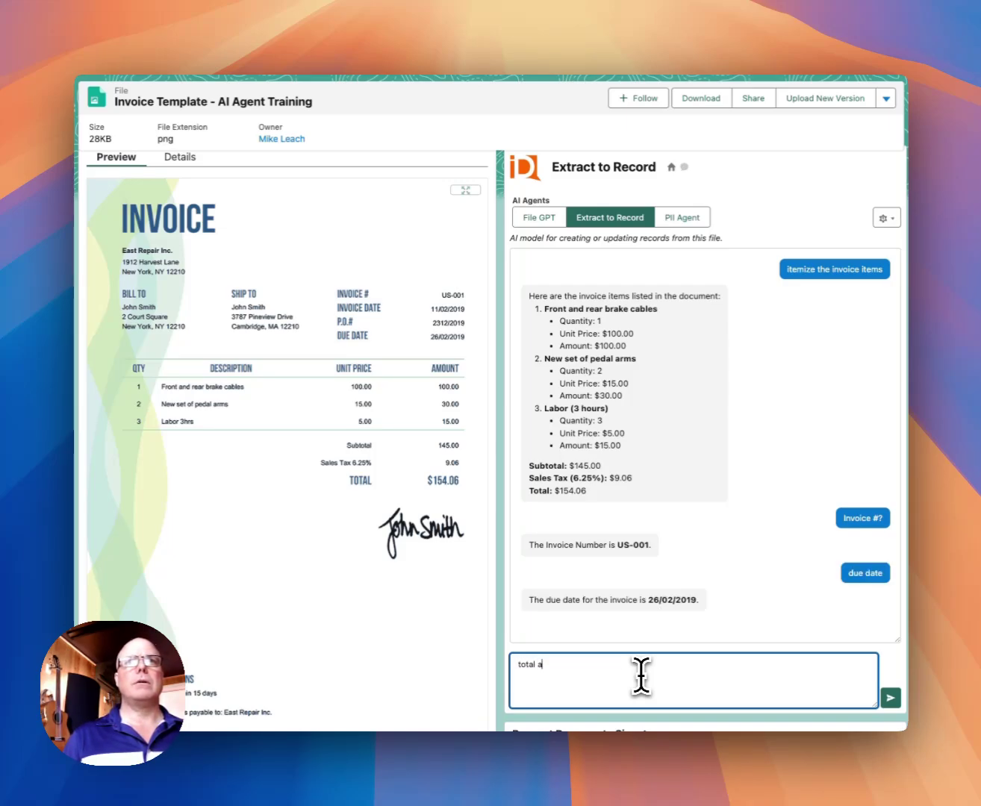
{"action": "type", "text": "mount"}
{"action": "key", "text": "Return"}
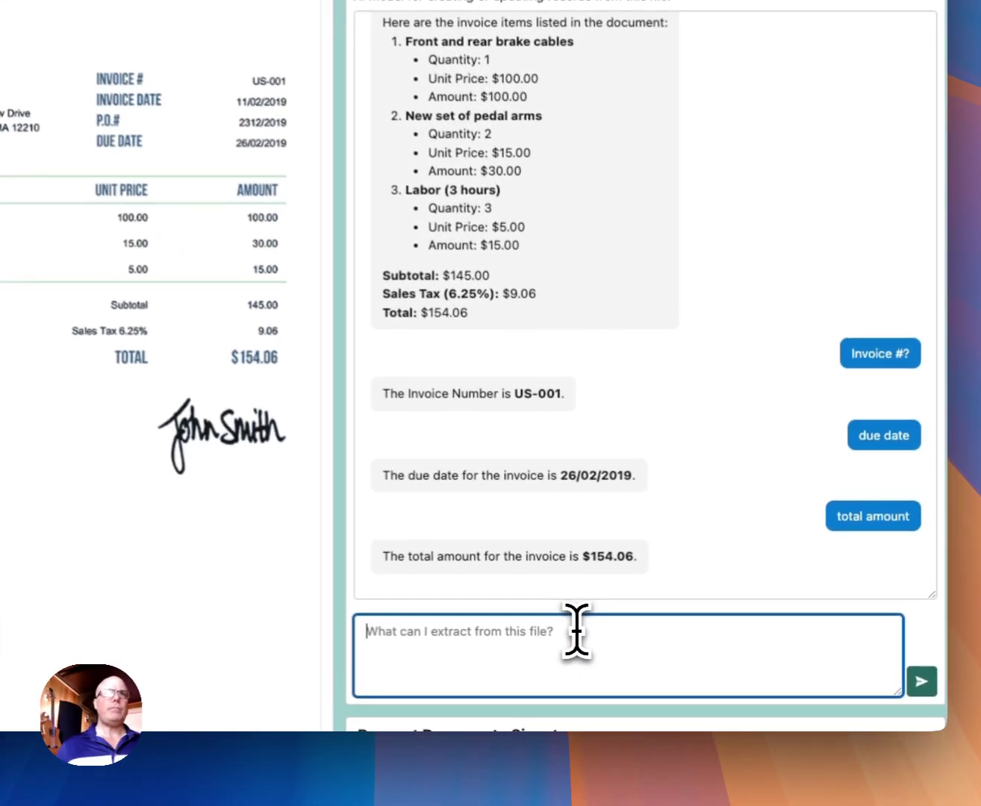
{"action": "type", "text": "T&Cs"}
{"action": "key", "text": "Return"}
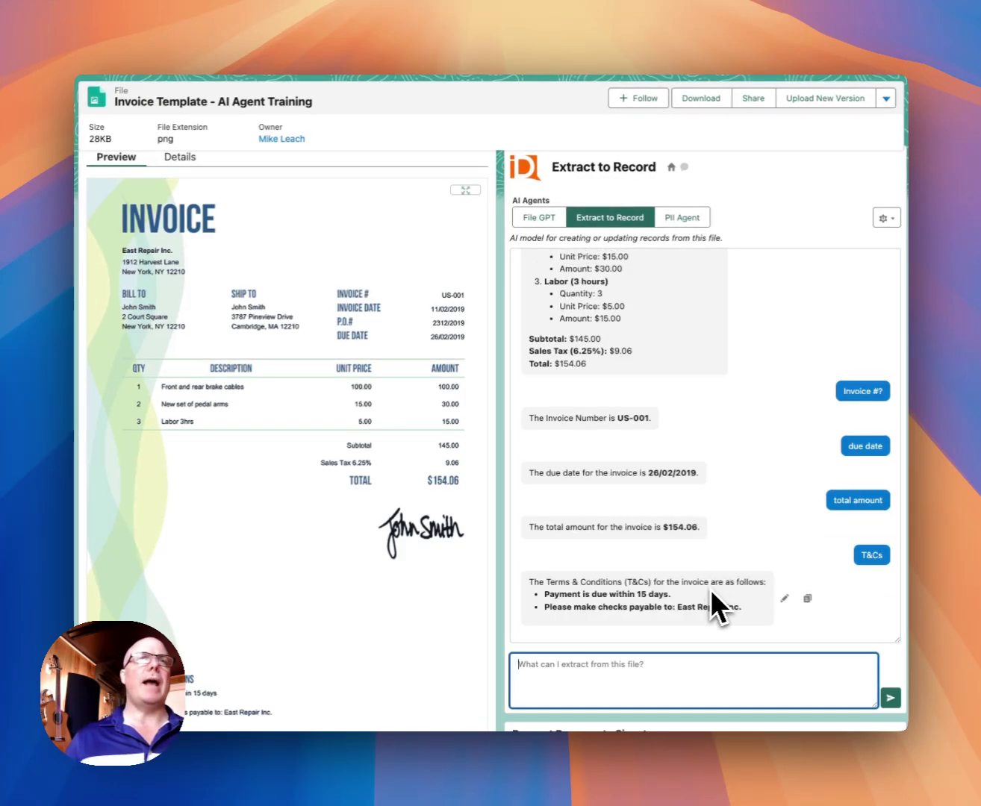
- Ask the agent for the invoice's purchase order number with the prompt "PO#"
{"action": "scroll", "coordinate": [710, 590], "scroll_direction": "up", "scroll_amount": 1}
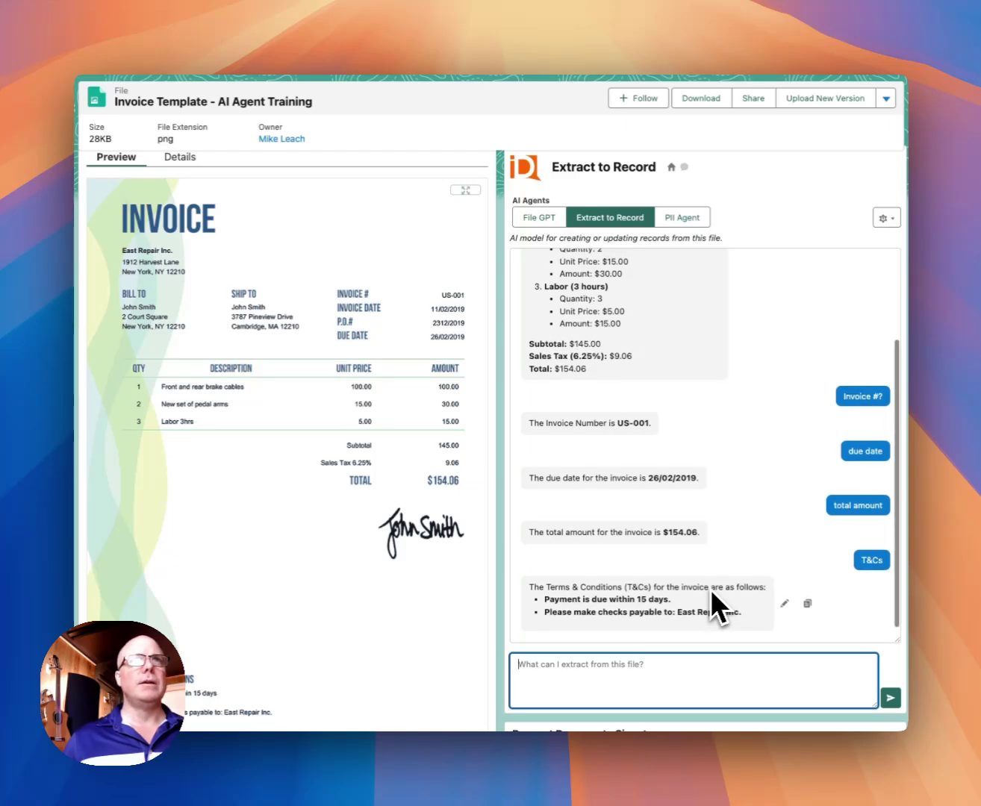
{"action": "scroll", "coordinate": [709, 589], "scroll_direction": "down", "scroll_amount": 1}
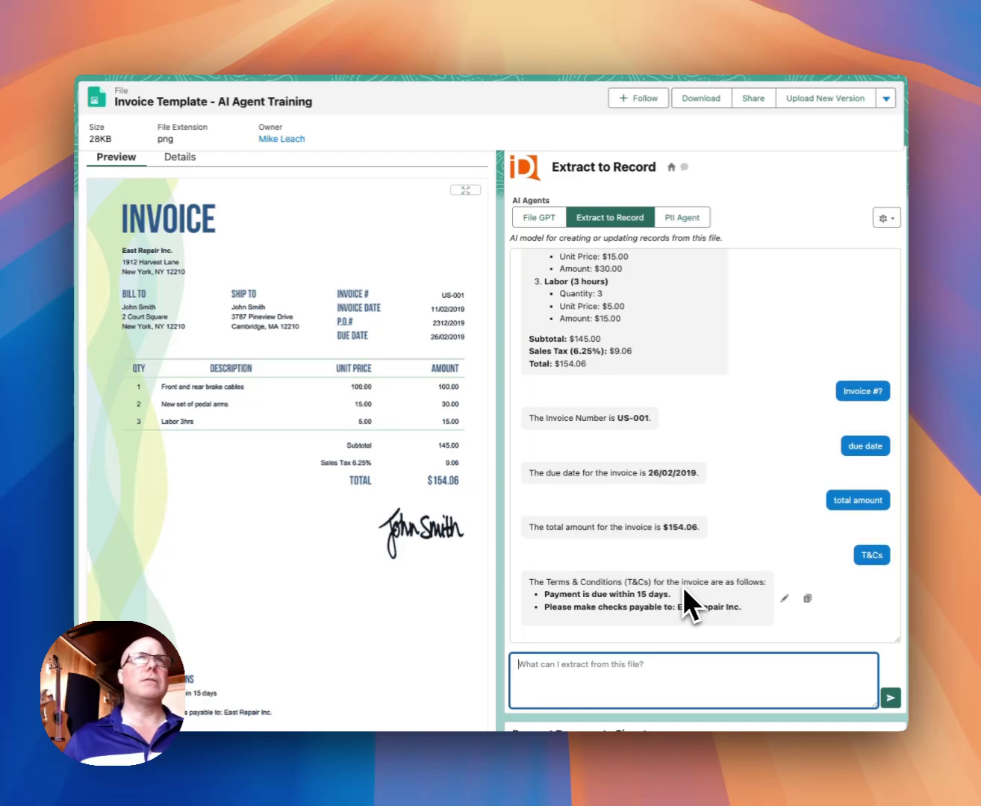
{"action": "type", "text": "PO#"}
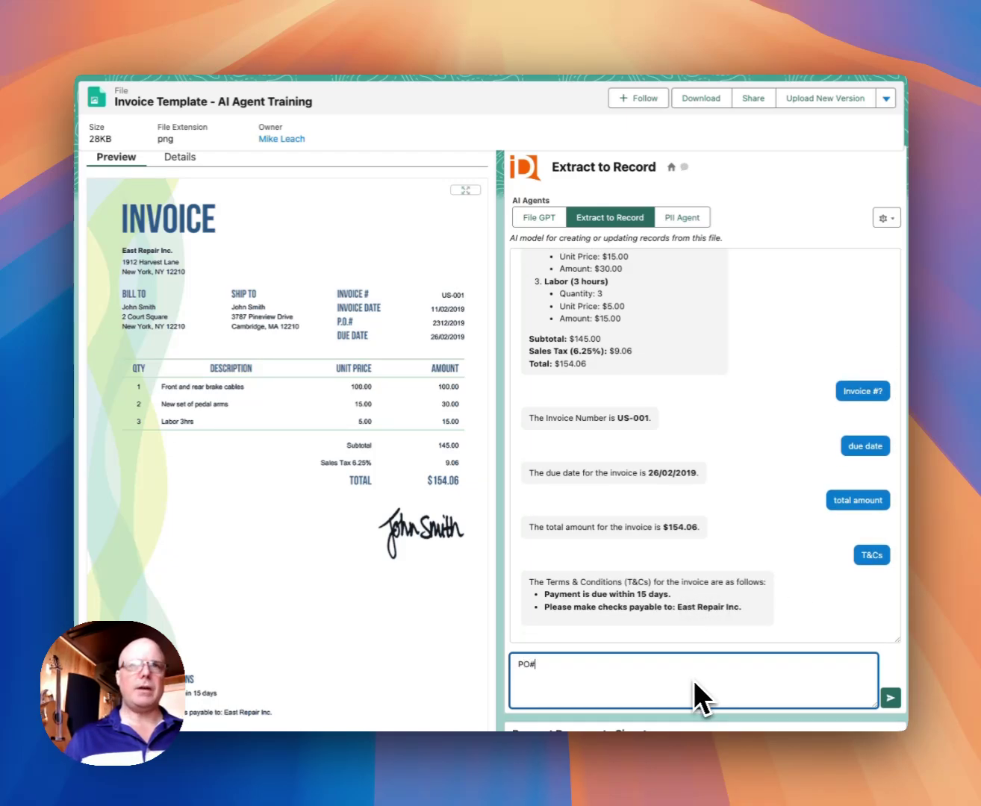
{"action": "key", "text": "Return"}
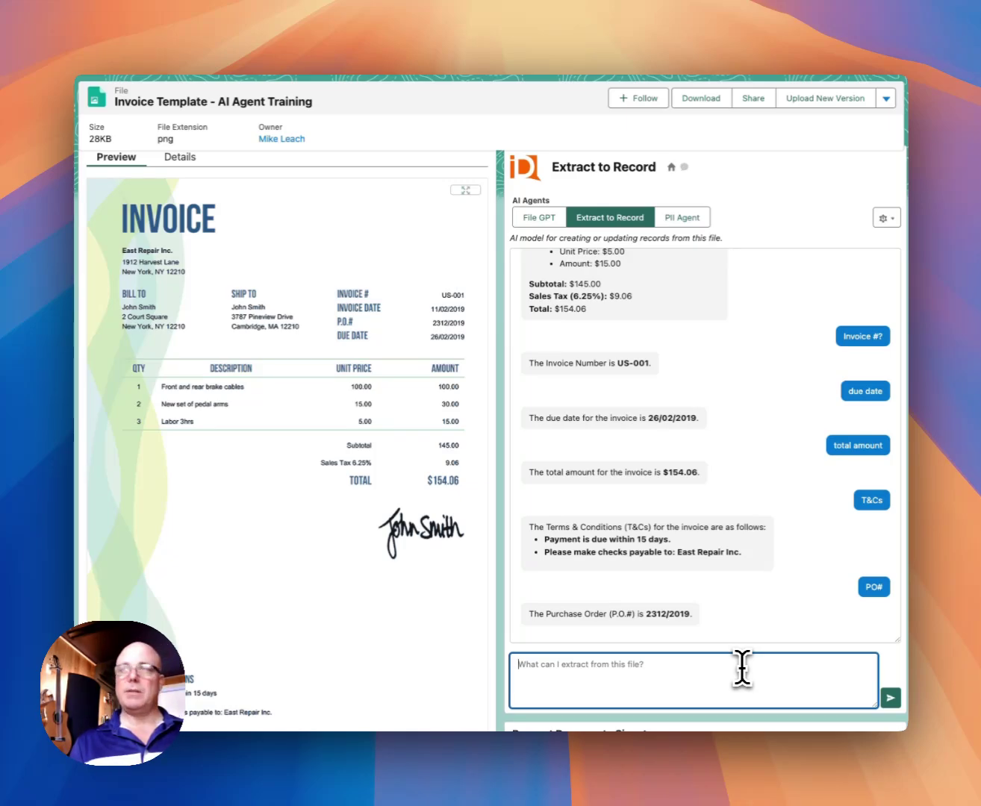
- Send the agent the prompt "assume use of the Invoice and InvoiceLine standard objects. describe them for details"
{"action": "type", "text": "assume"}
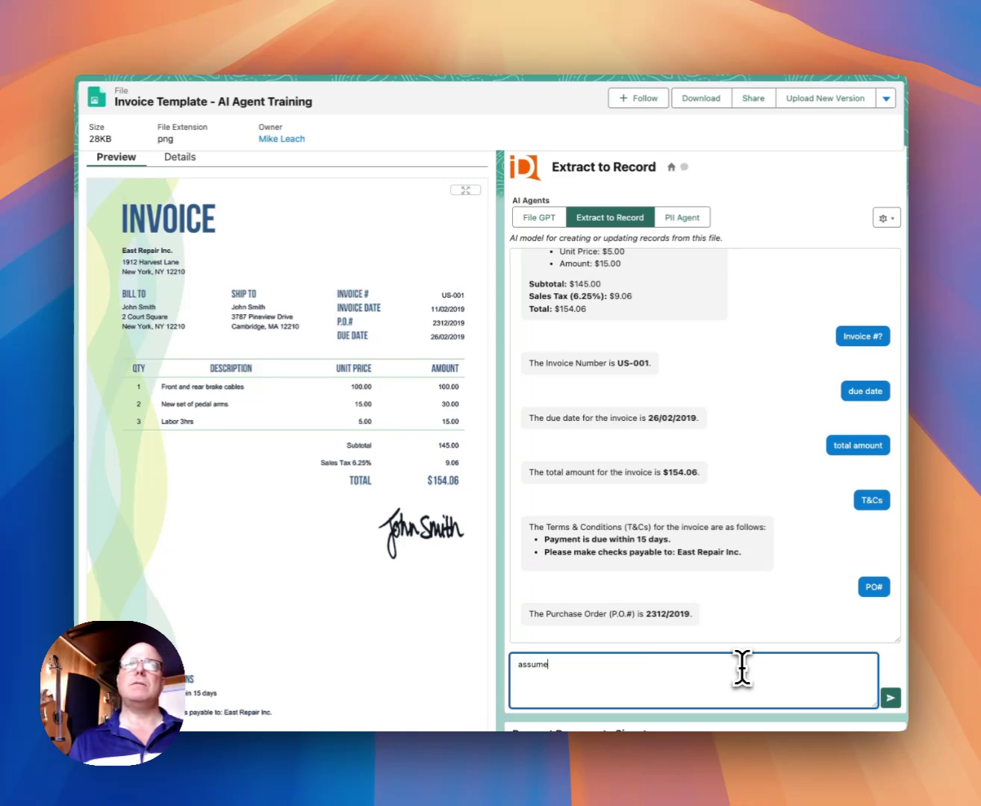
{"action": "type", "text": " use of the "}
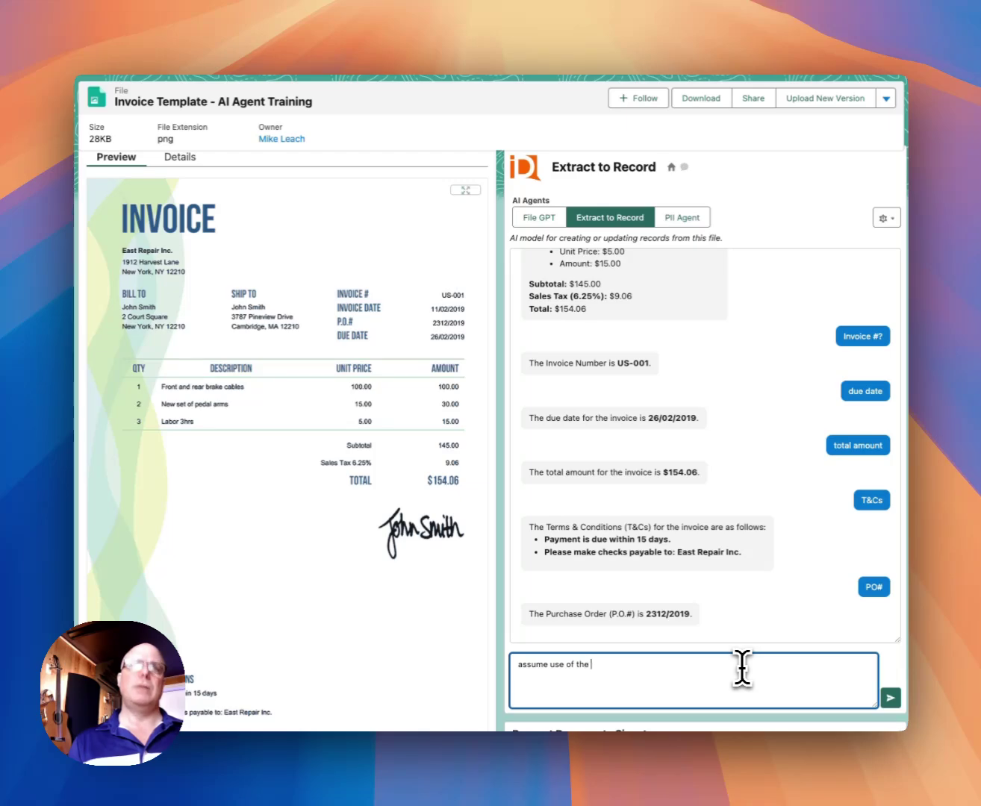
{"action": "type", "text": "Invoice and Invoice"}
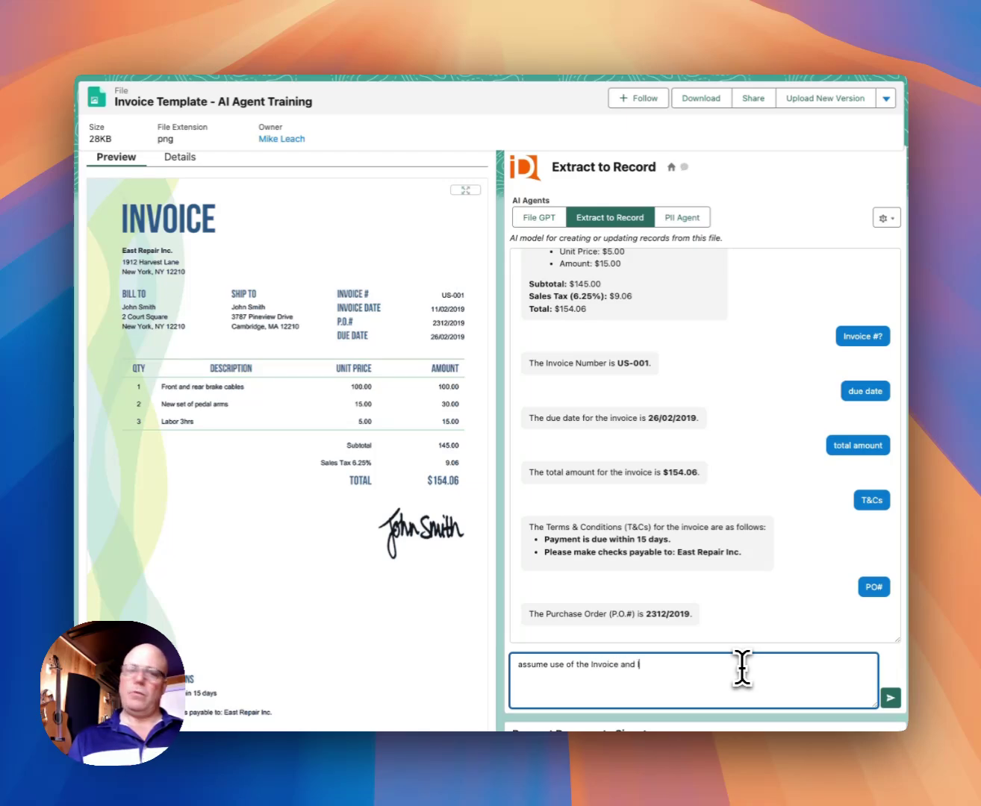
{"action": "type", "text": "Line s"}
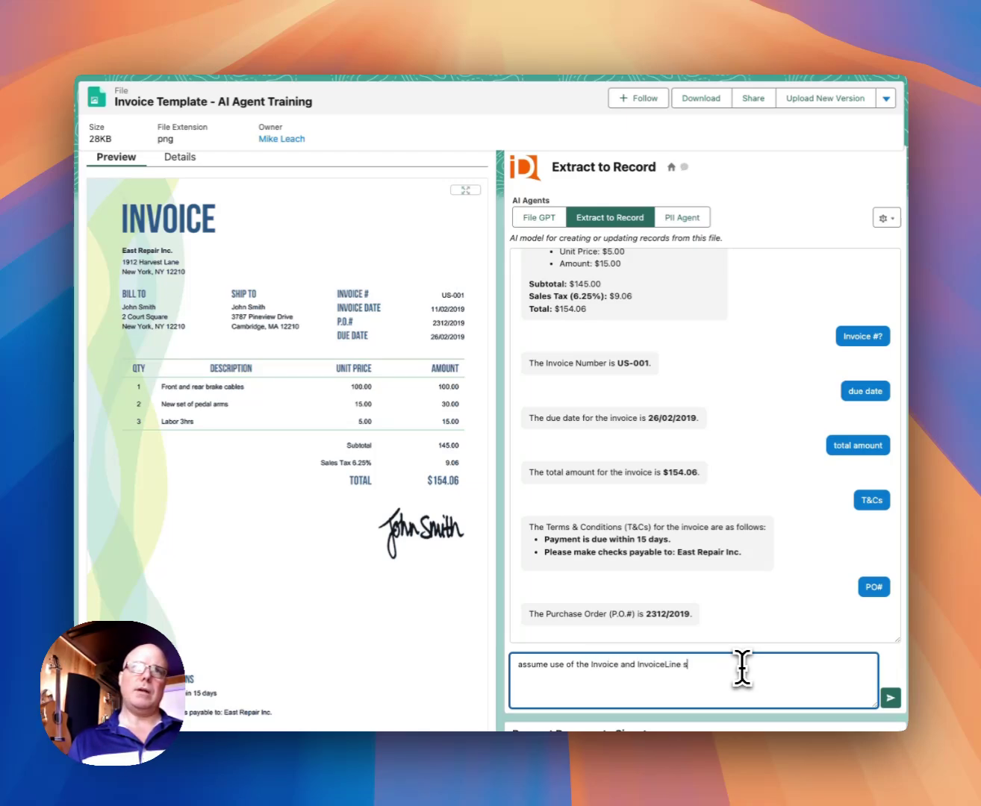
{"action": "type", "text": "tandard o"}
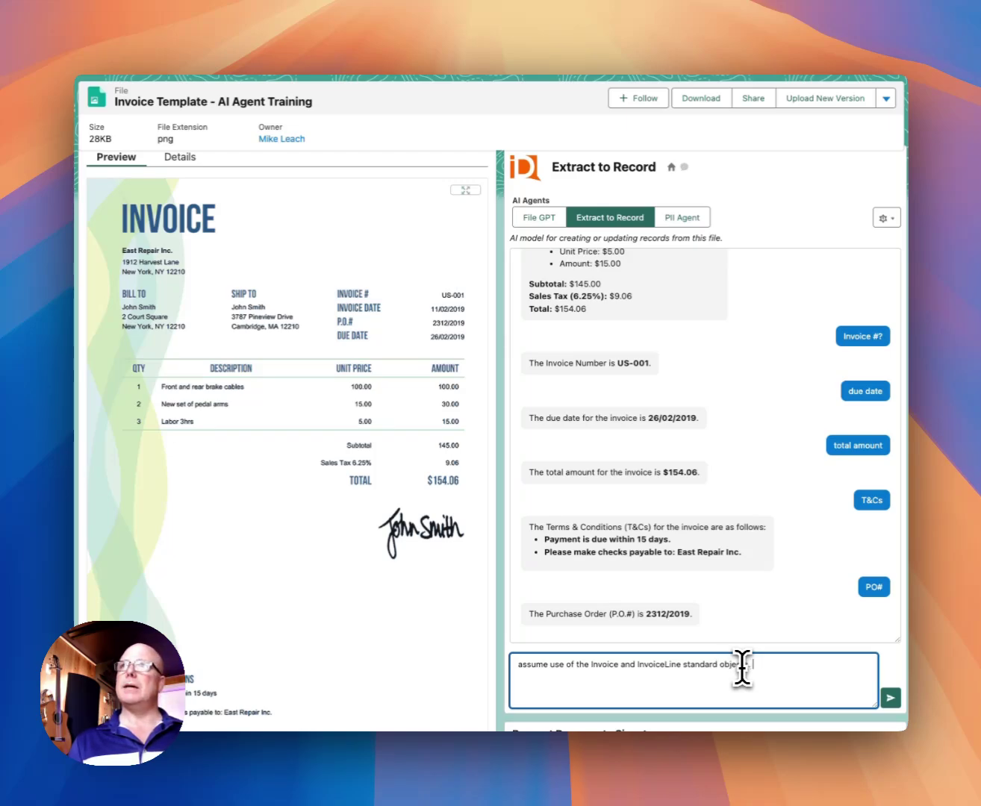
{"action": "type", "text": "bjects, desc"}
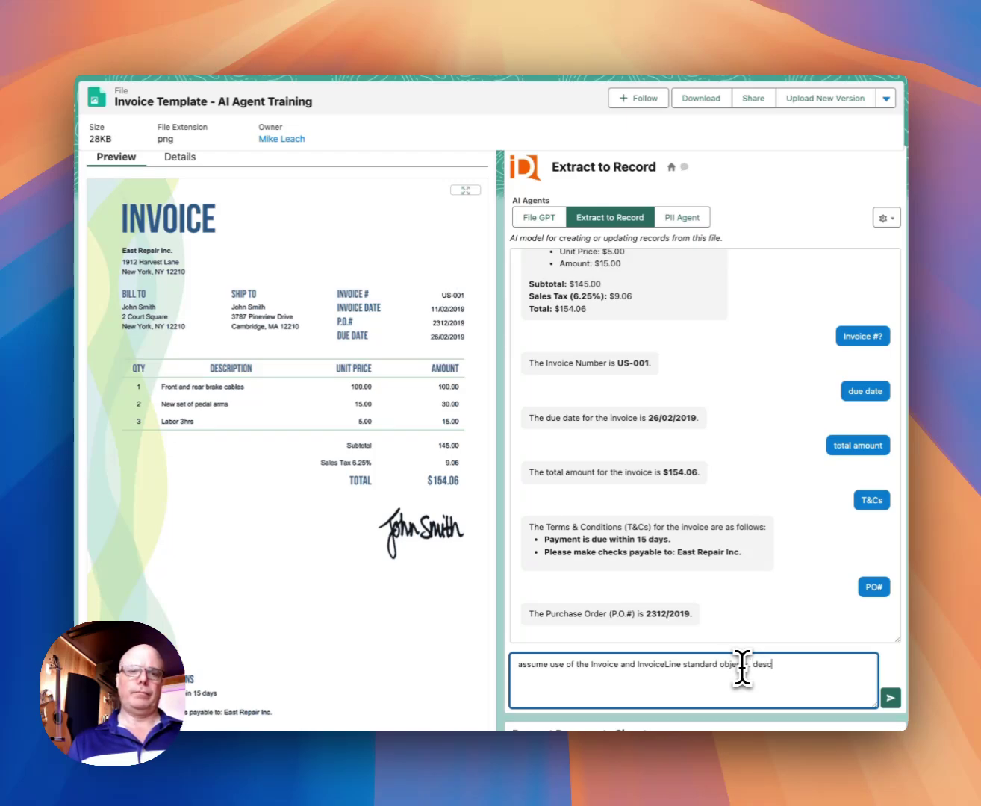
{"action": "type", "text": "ribe them"}
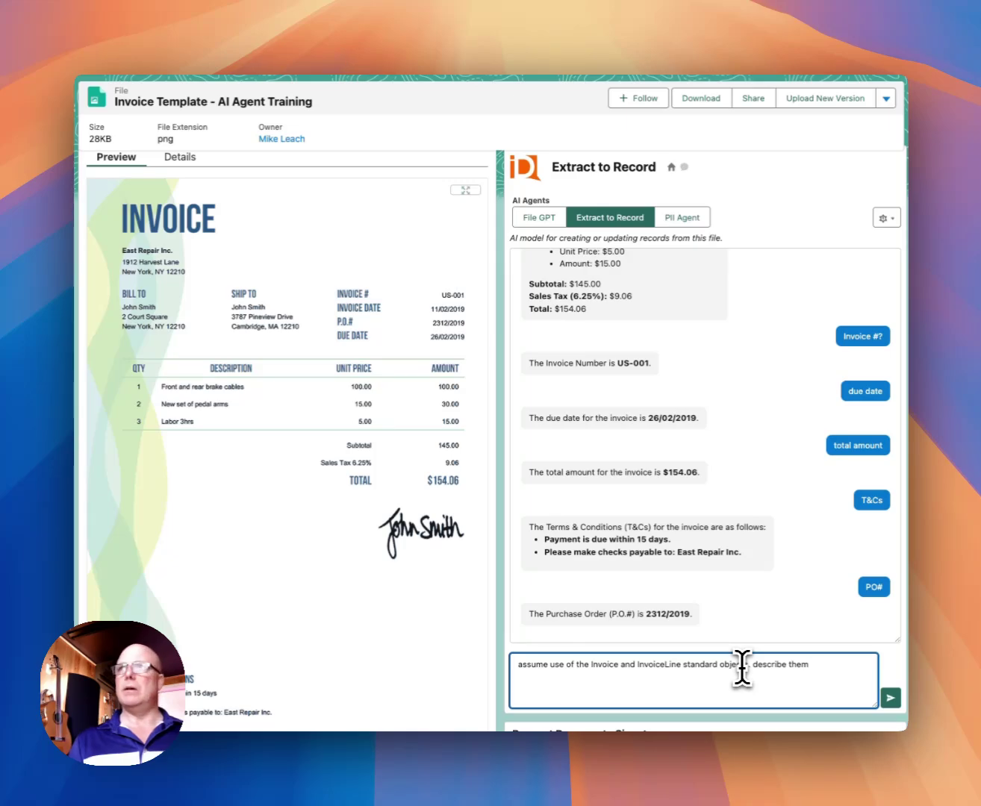
{"action": "type", "text": " for details"}
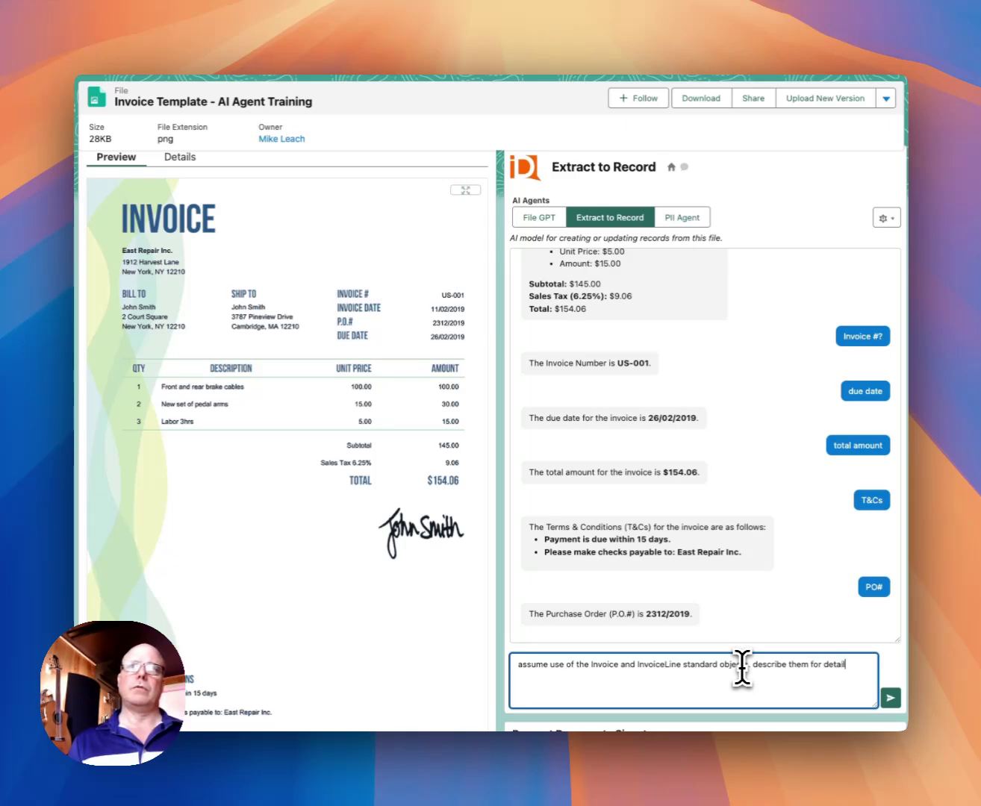
{"action": "key", "text": "Return"}
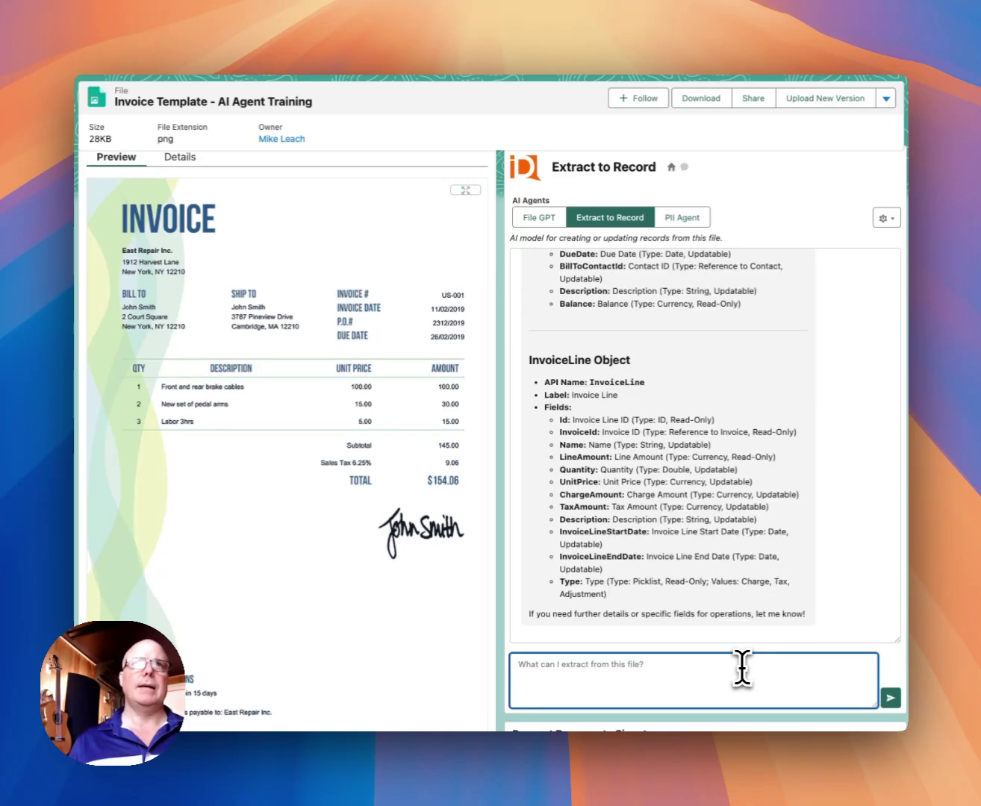
- Review the field names, types and updatability in the agent's description of the Invoice and InvoiceLine objects
{"action": "scroll", "coordinate": [638, 456], "scroll_direction": "up", "scroll_amount": 3}
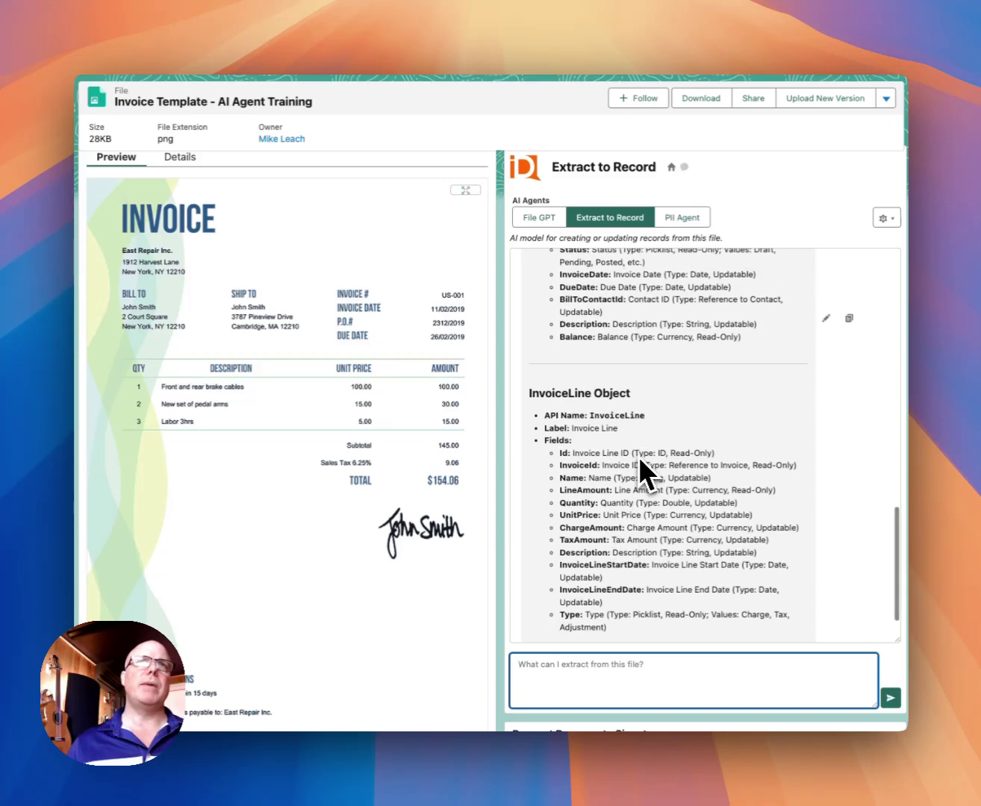
{"action": "scroll", "coordinate": [638, 456], "scroll_direction": "up", "scroll_amount": 5}
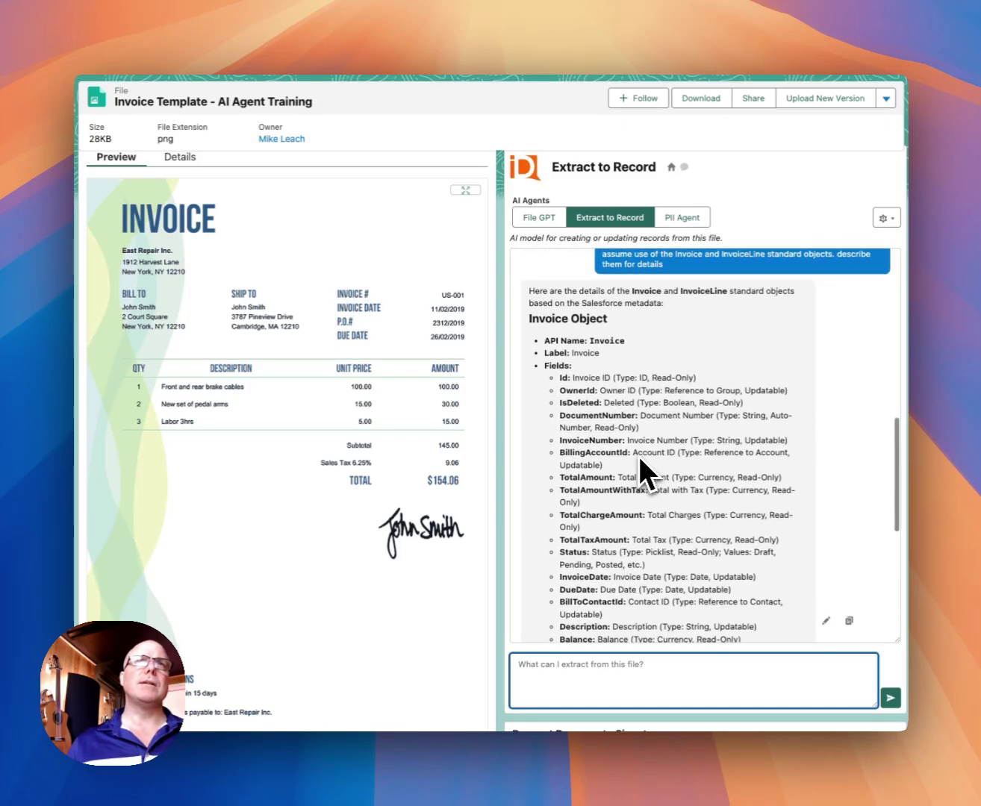
{"action": "scroll", "coordinate": [707, 475], "scroll_direction": "down", "scroll_amount": 2}
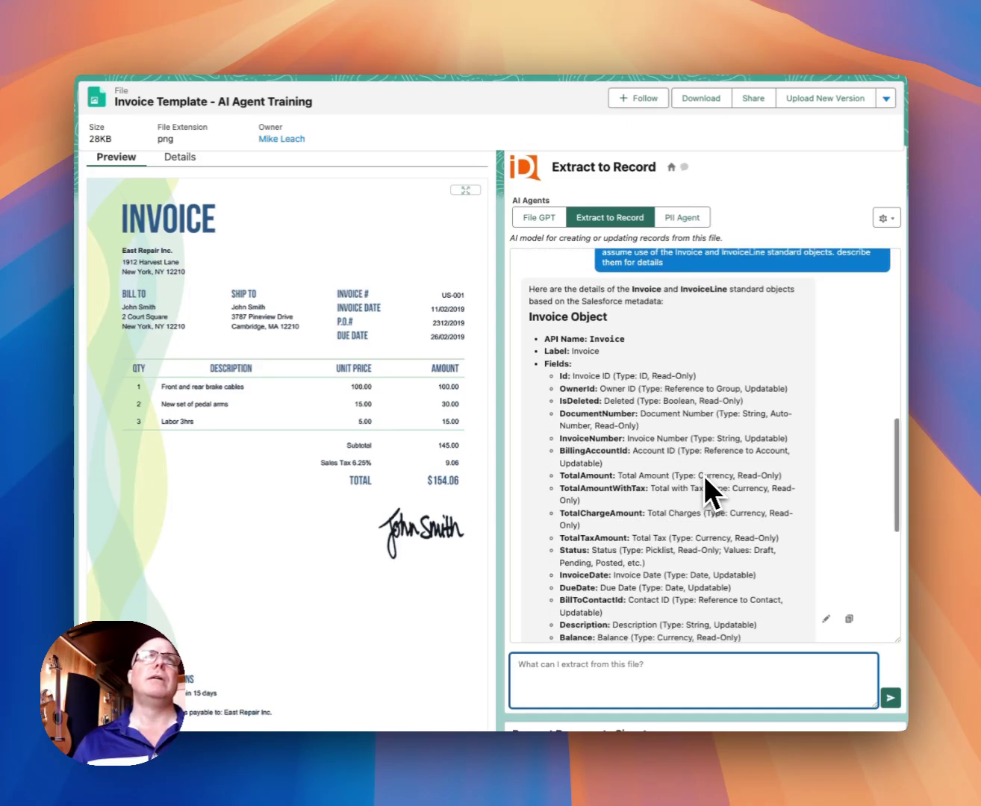
{"action": "scroll", "coordinate": [704, 475], "scroll_direction": "down", "scroll_amount": 1}
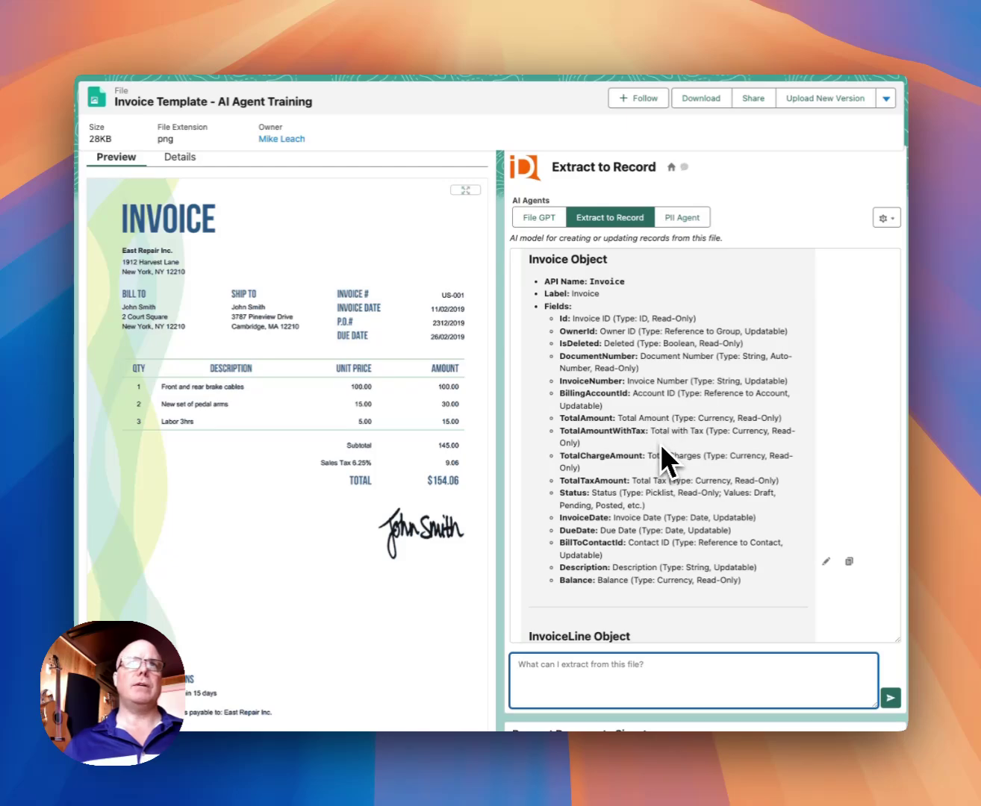
{"action": "scroll", "coordinate": [660, 443], "scroll_direction": "down", "scroll_amount": 3}
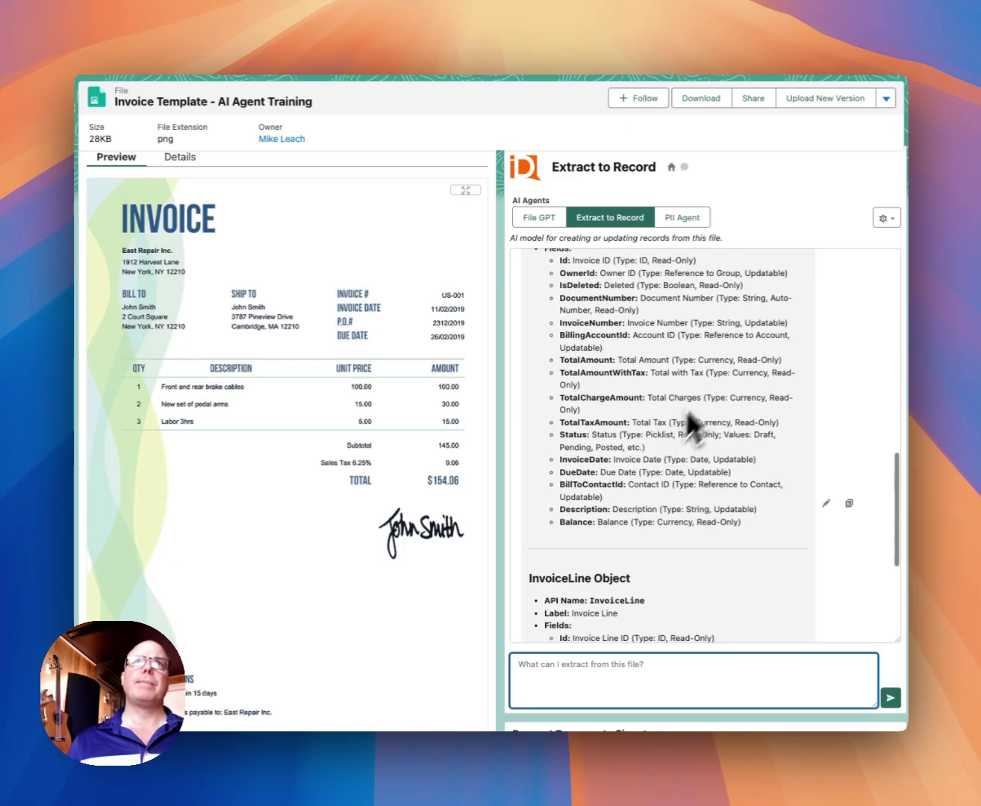
{"action": "scroll", "coordinate": [735, 470], "scroll_direction": "down", "scroll_amount": 8}
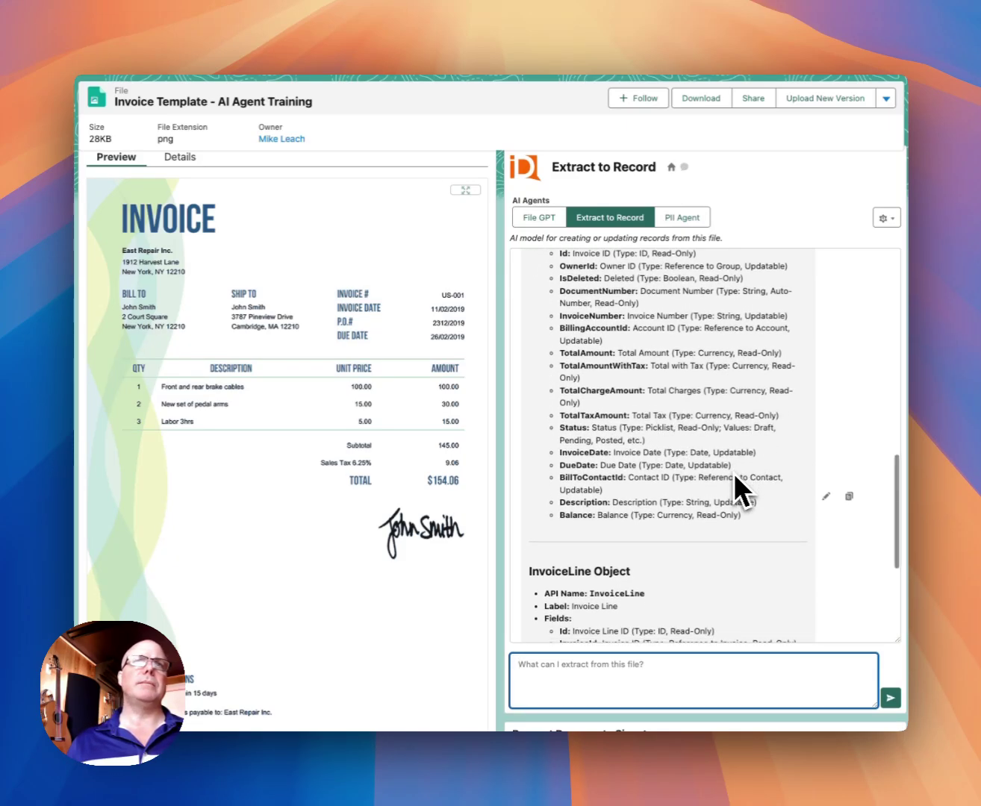
{"action": "scroll", "coordinate": [732, 473], "scroll_direction": "down", "scroll_amount": 2}
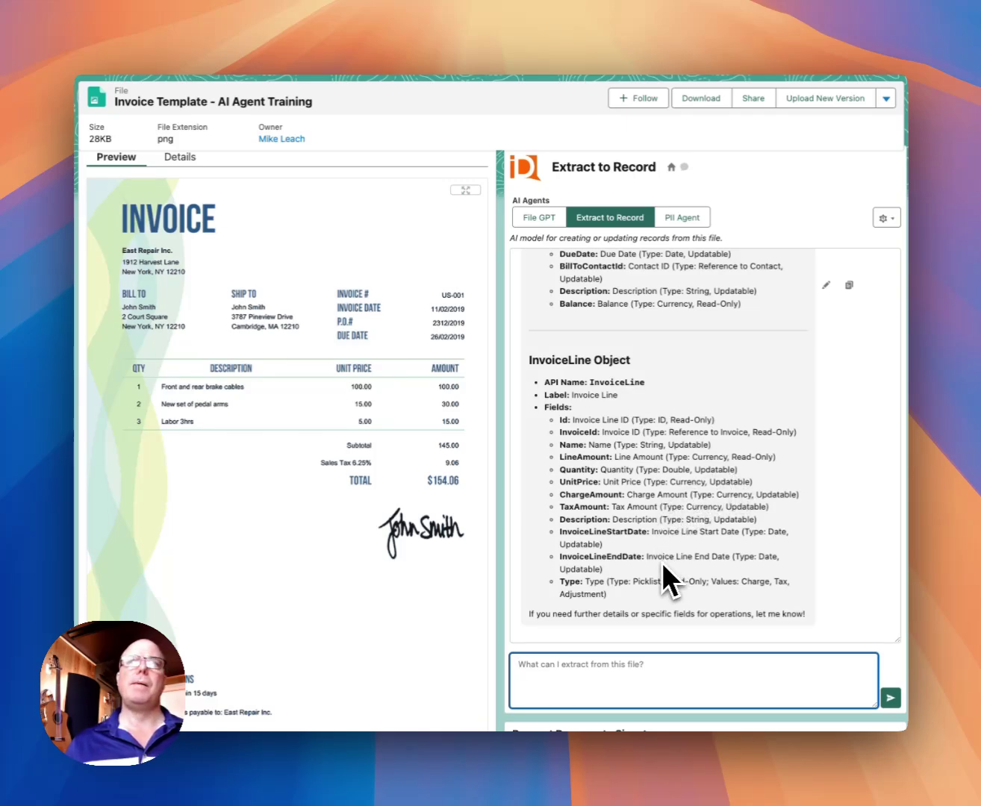
{"action": "left_click", "coordinate": [669, 670]}
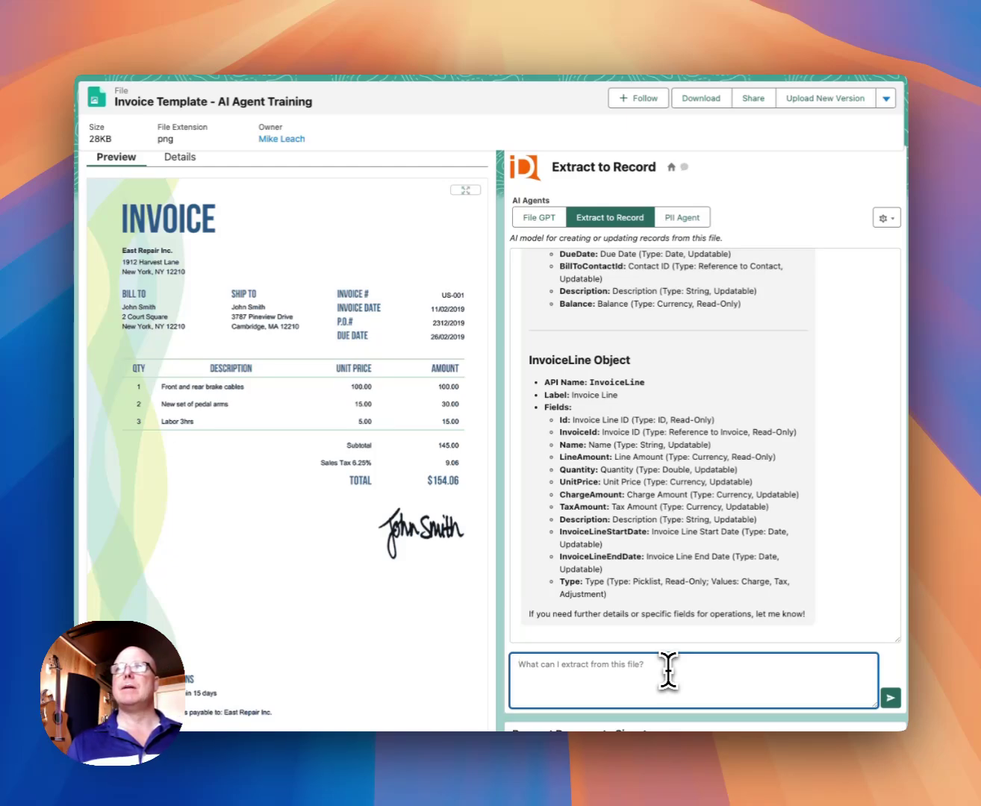
- Send the agent the prompt "how would you insert this invoice and InvoiceLine records? Don't actually do any DML? Just outline your approach"
{"action": "type", "text": "how would y"}
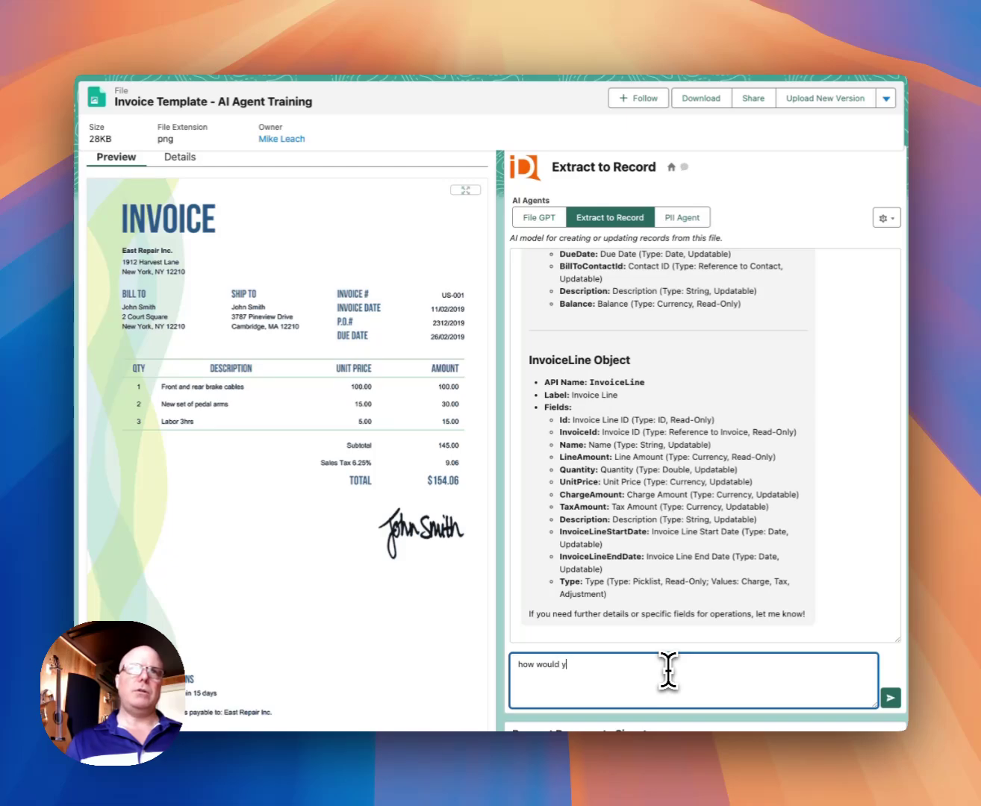
{"action": "type", "text": "ou insert this"}
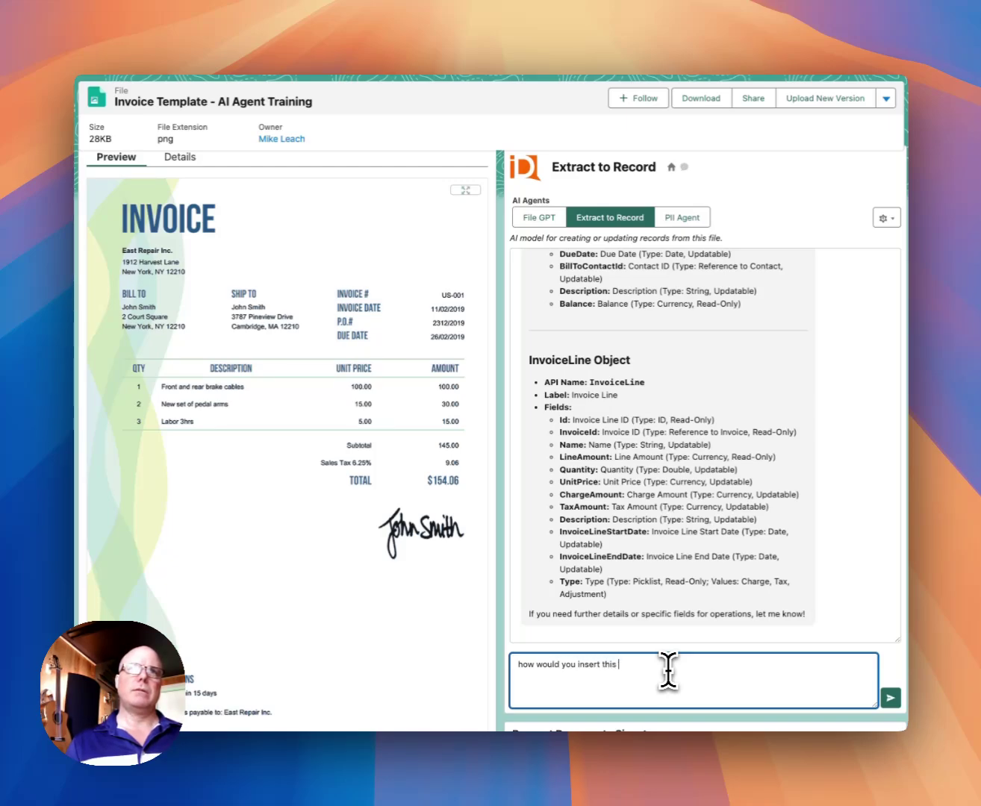
{"action": "type", "text": " invoice and"}
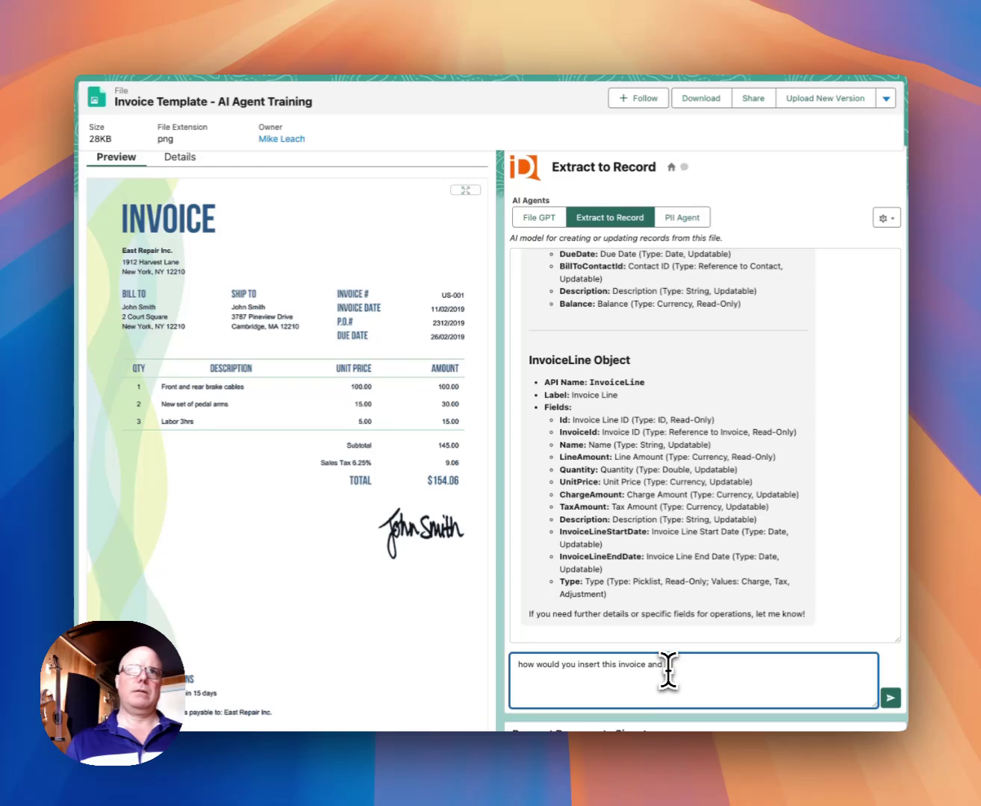
{"action": "type", "text": " InvoiceLine rec"}
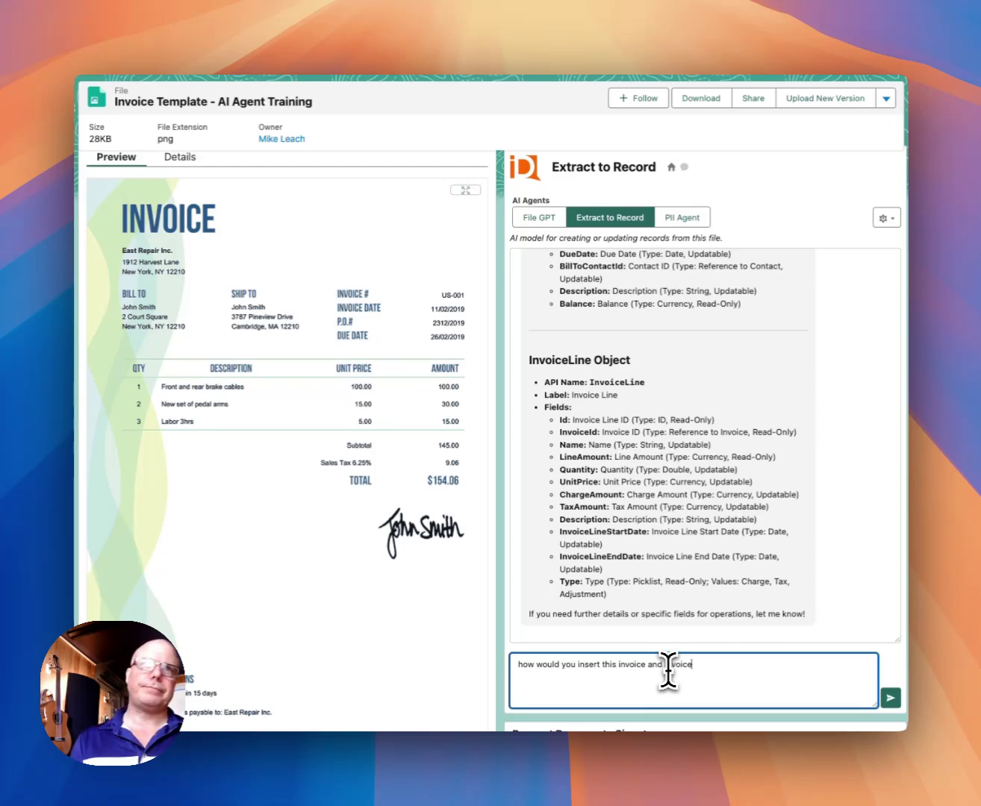
{"action": "type", "text": "ord"}
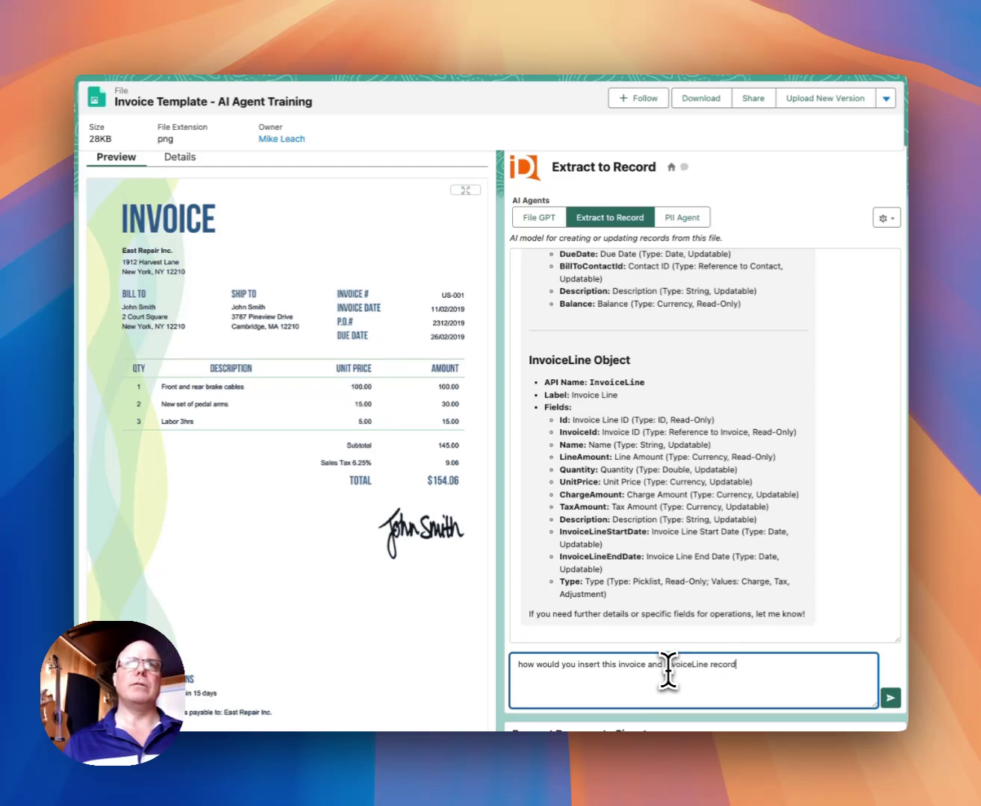
{"action": "type", "text": "s? Don't ad"}
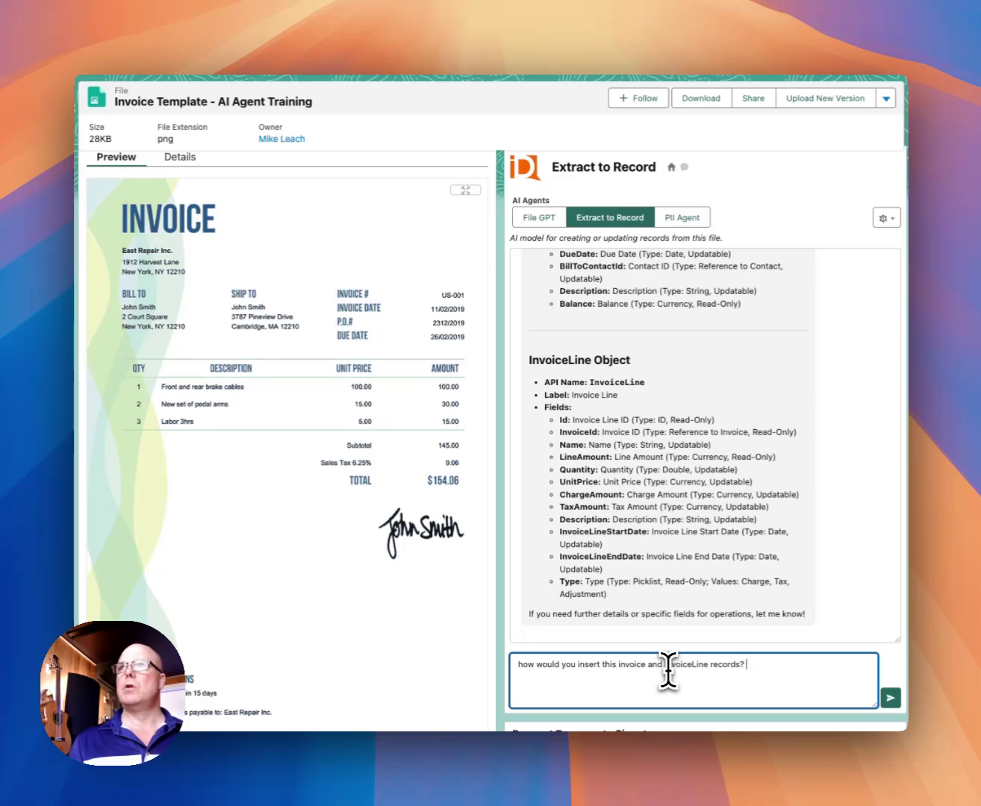
{"action": "key", "text": "BackSpace"}
{"action": "key", "text": "BackSpace"}
{"action": "key", "text": "BackSpace"}
{"action": "key", "text": "BackSpace"}
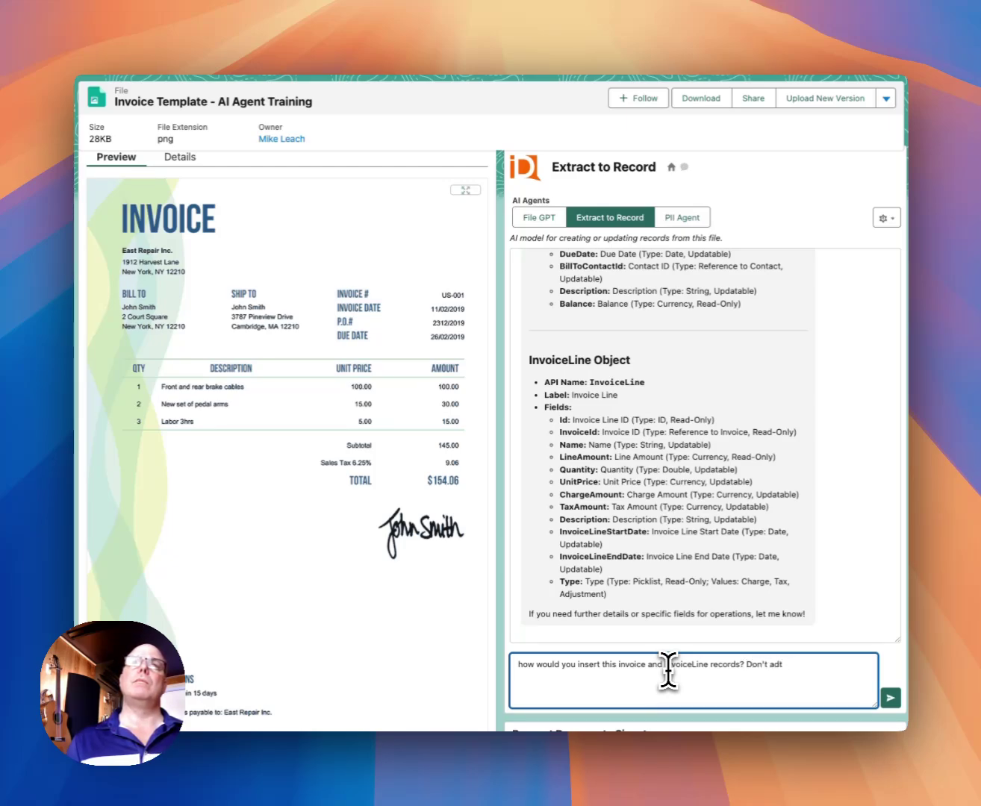
{"action": "type", "text": "ctuyal"}
{"action": "key", "text": "BackSpace"}
{"action": "key", "text": "BackSpace"}
{"action": "key", "text": "BackSpace"}
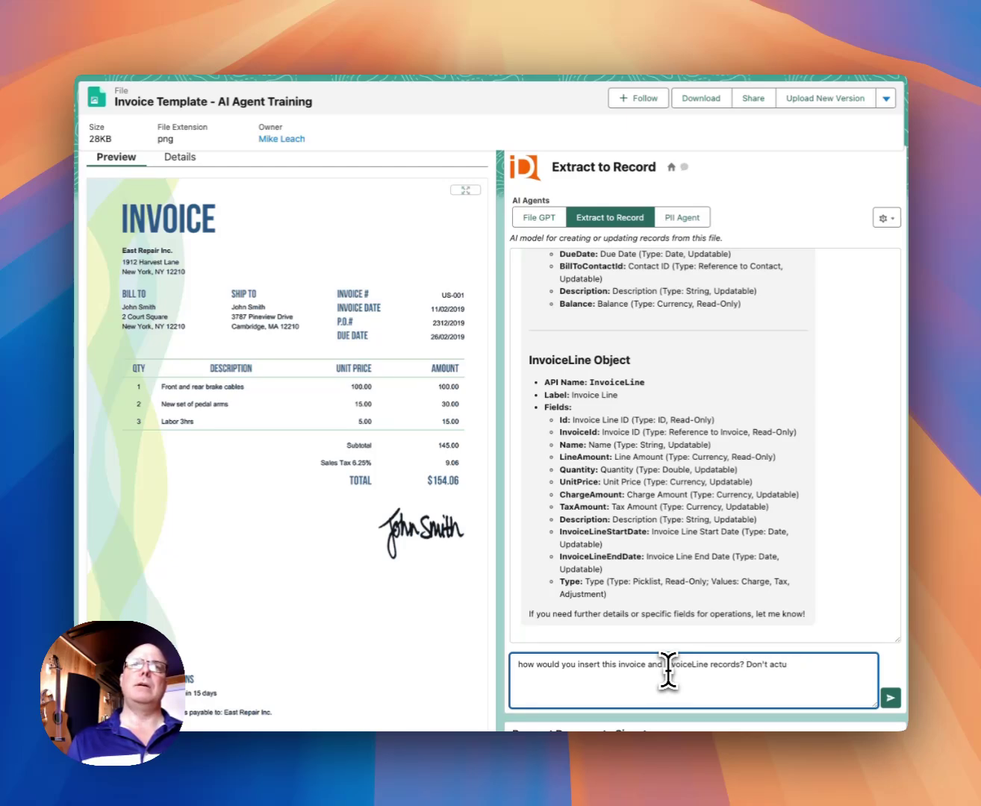
{"action": "type", "text": "ally"}
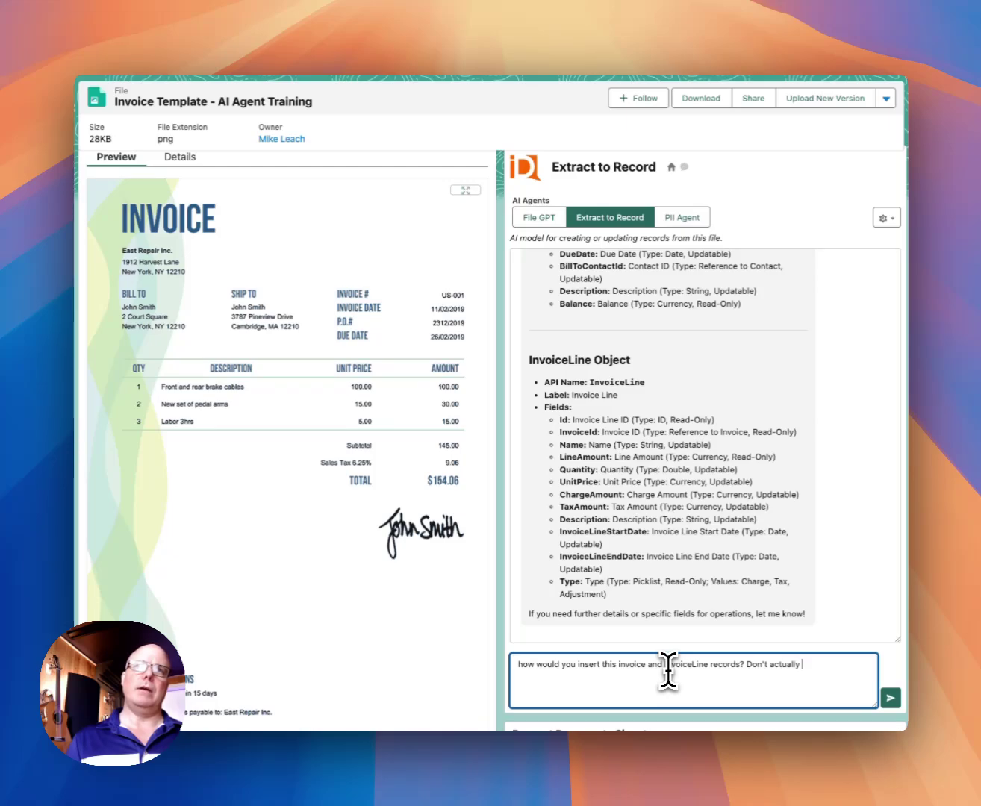
{"action": "type", "text": " do any DML"}
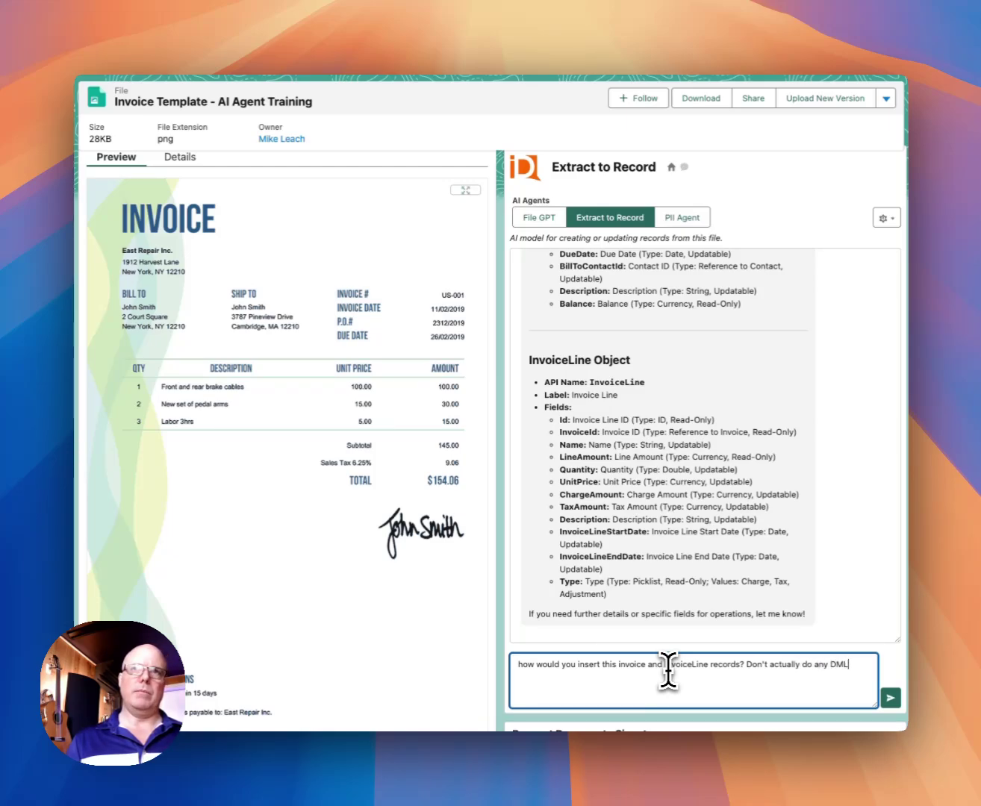
{"action": "type", "text": "? Just"}
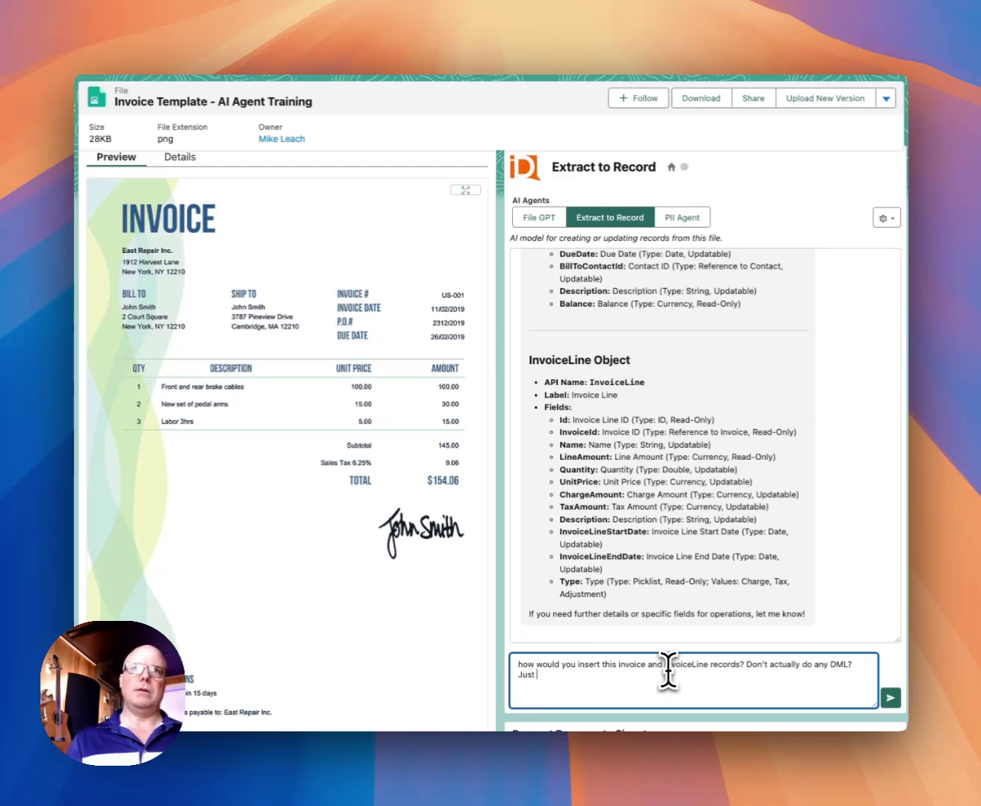
{"action": "type", "text": " outline your "}
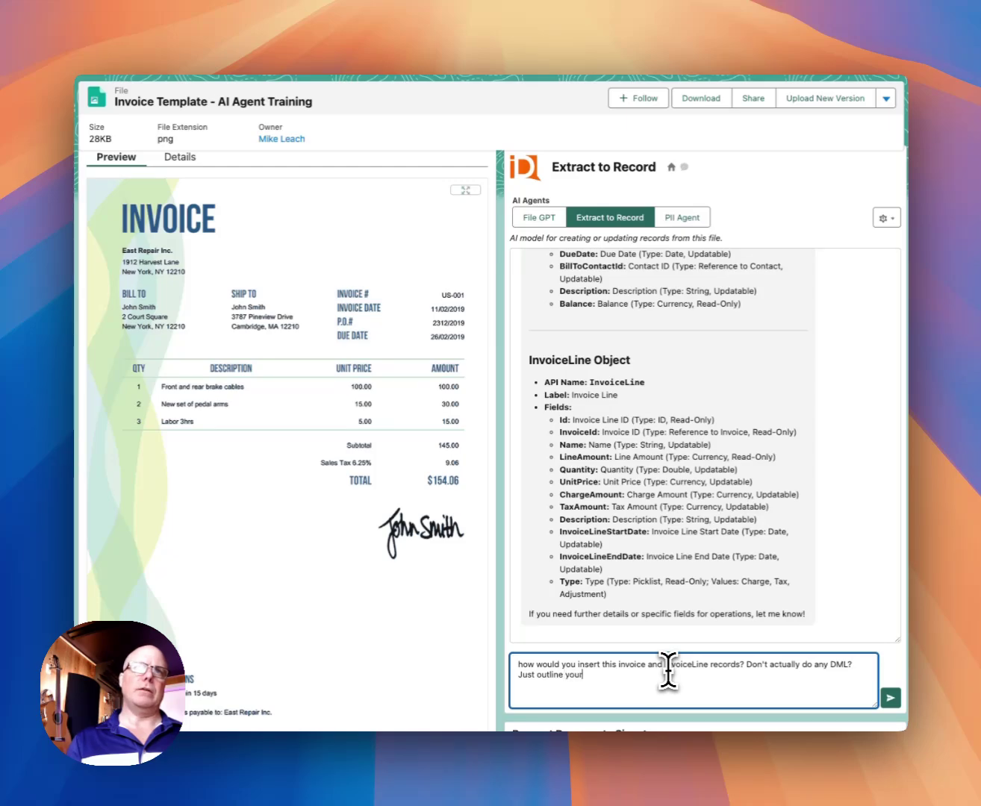
{"action": "type", "text": "approa"}
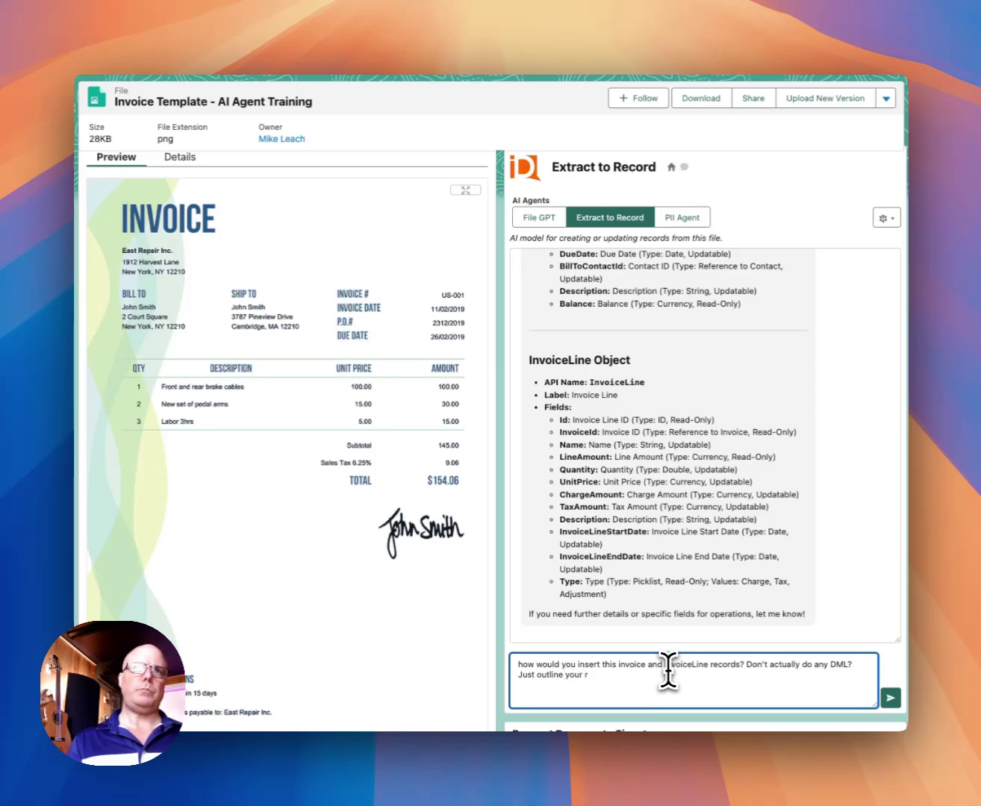
{"action": "type", "text": "ch"}
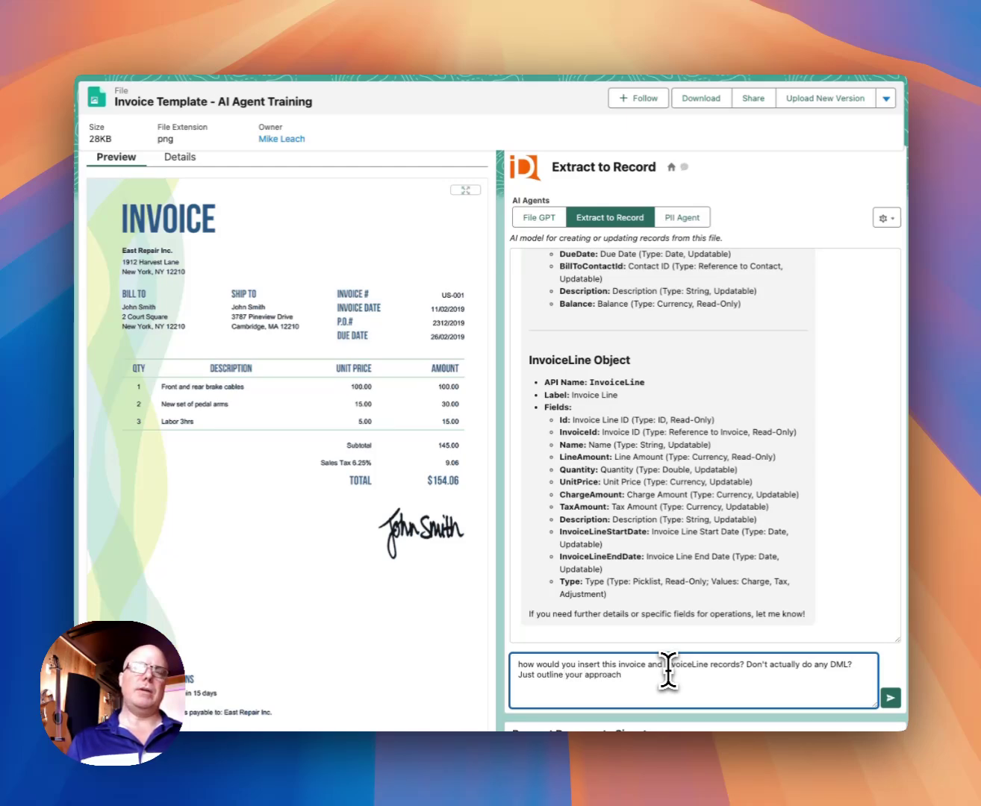
{"action": "key", "text": "Return"}
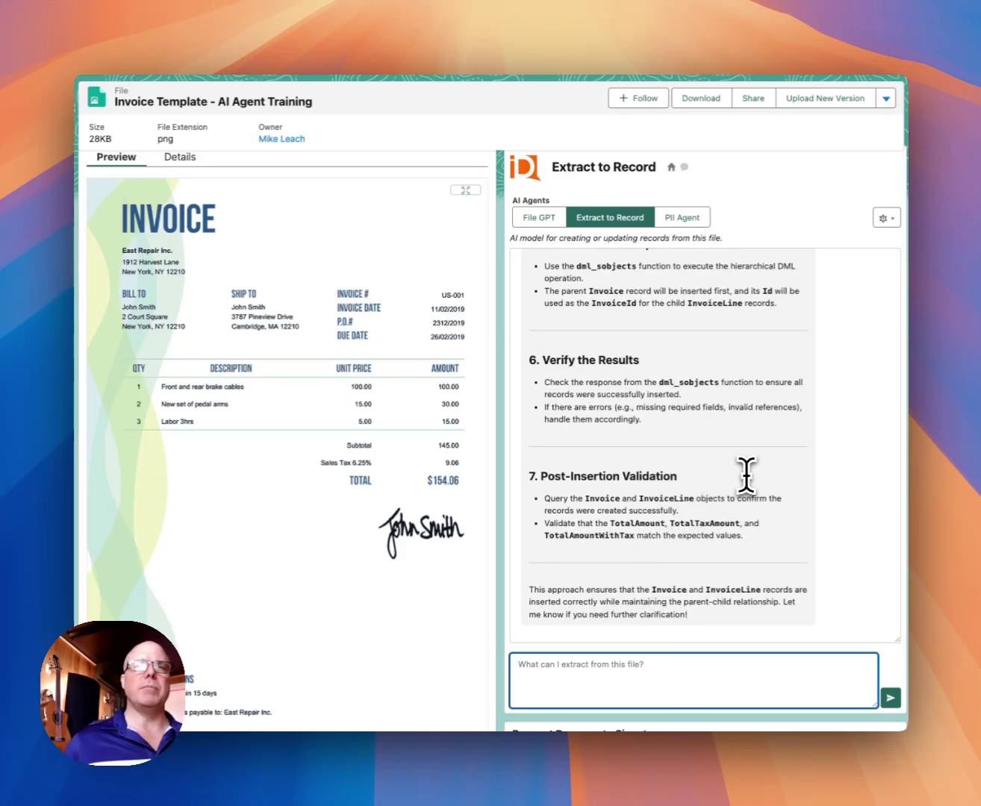
- Review the outlined Invoice and InvoiceLine field extraction and the queries for the related Account and Contact records
{"action": "scroll", "coordinate": [746, 475], "scroll_direction": "up", "scroll_amount": 1}
{"action": "scroll", "coordinate": [747, 475], "scroll_direction": "up", "scroll_amount": 10}
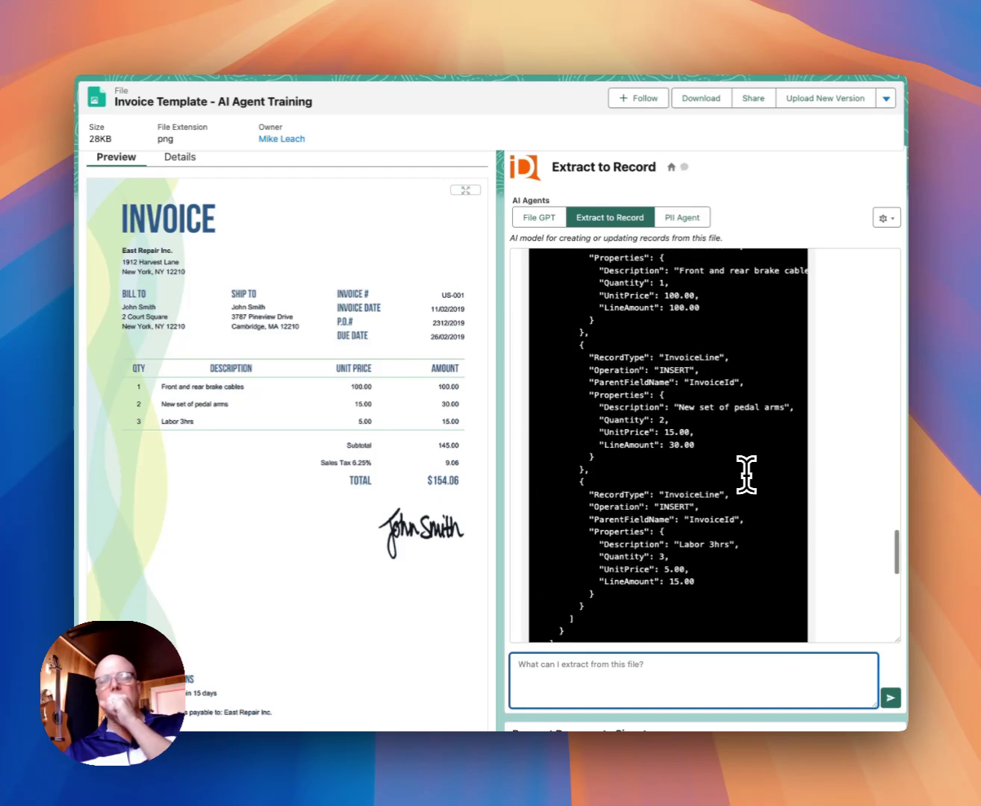
{"action": "scroll", "coordinate": [746, 475], "scroll_direction": "up", "scroll_amount": 15}
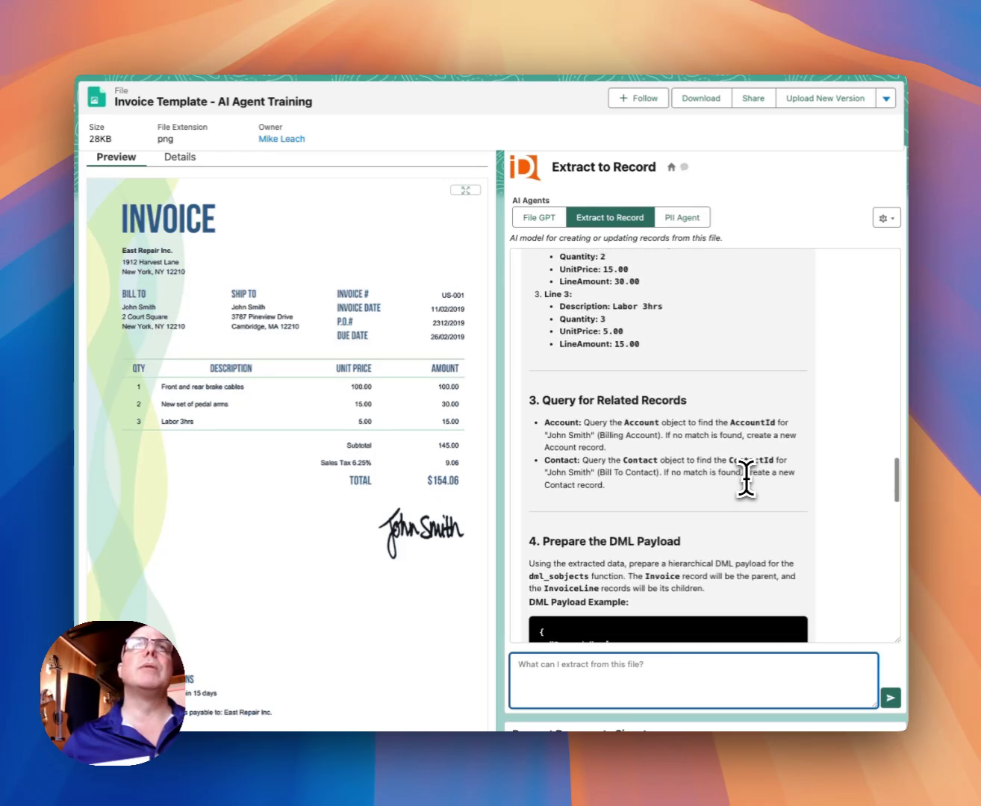
{"action": "scroll", "coordinate": [746, 478], "scroll_direction": "up", "scroll_amount": 6}
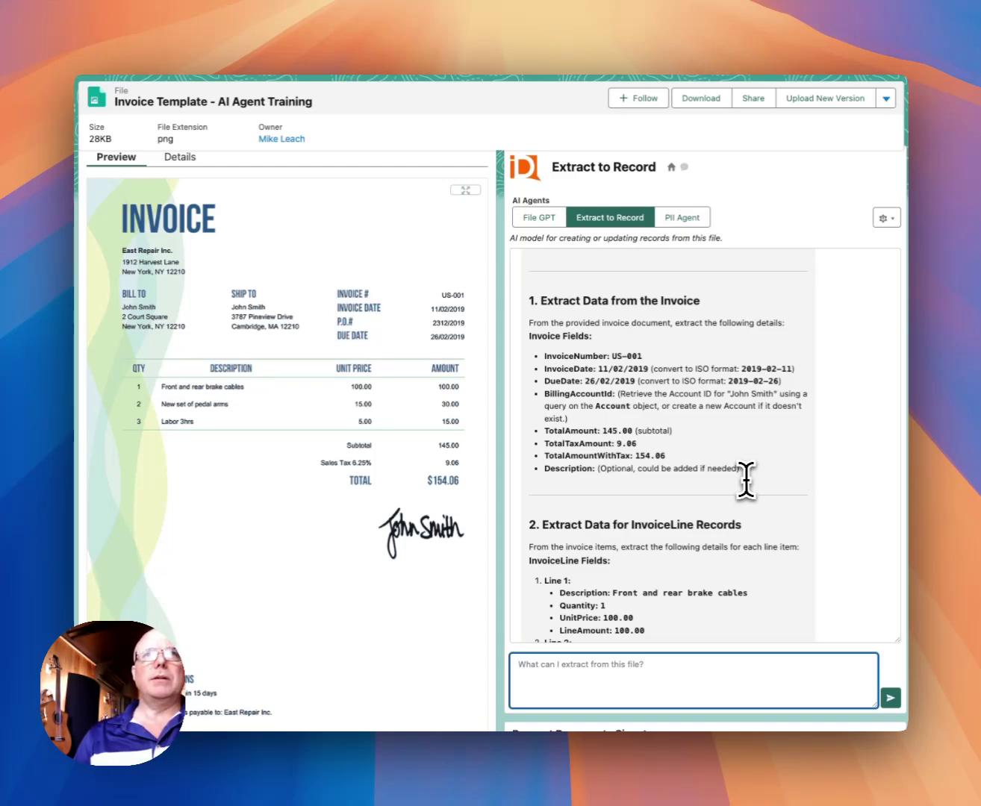
{"action": "scroll", "coordinate": [745, 479], "scroll_direction": "down", "scroll_amount": 2}
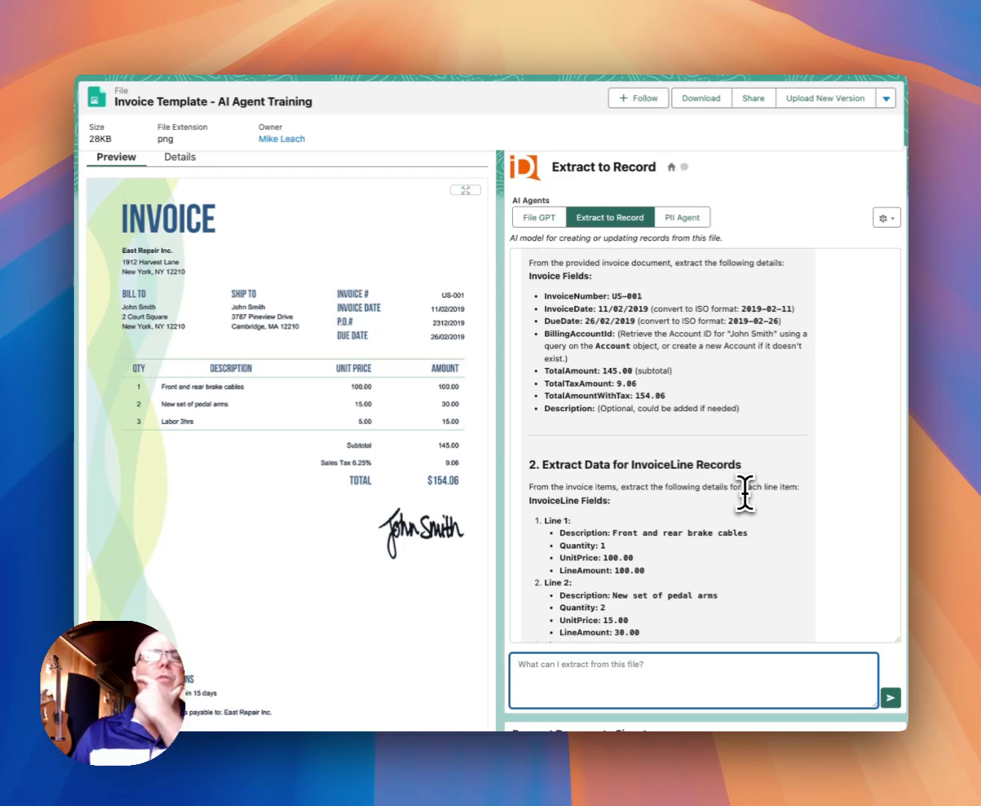
{"action": "scroll", "coordinate": [745, 492], "scroll_direction": "down", "scroll_amount": 5}
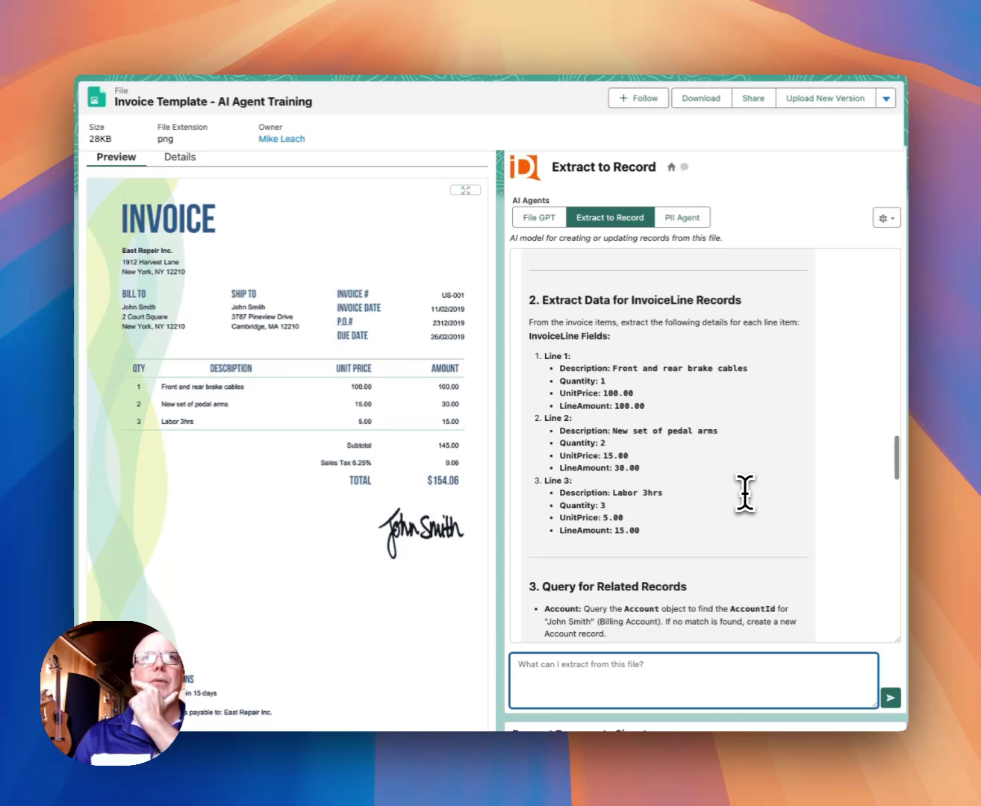
{"action": "scroll", "coordinate": [746, 492], "scroll_direction": "down", "scroll_amount": 9}
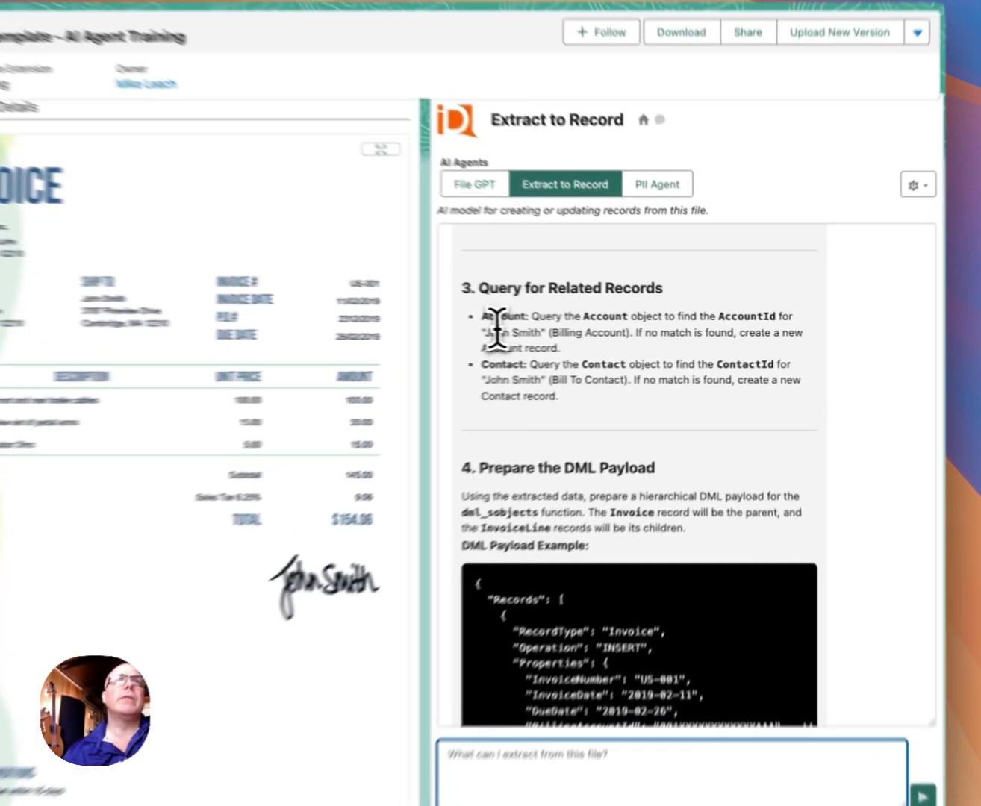
{"action": "left_click_drag", "start_coordinate": [548, 332], "coordinate": [633, 333]}
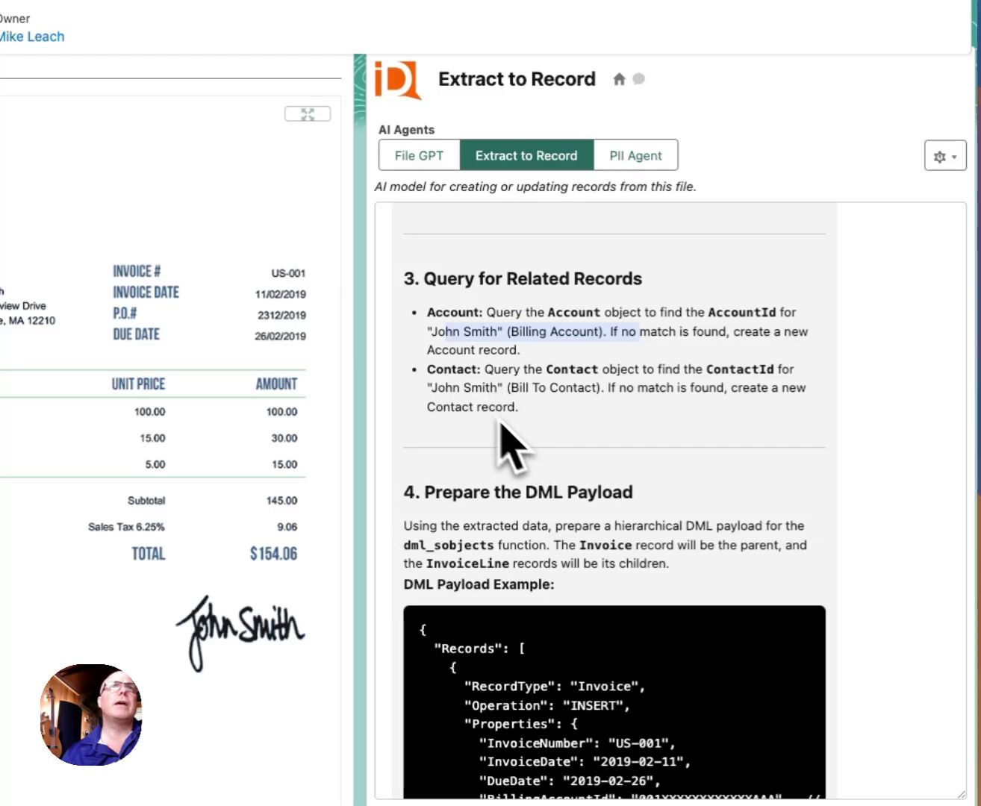
{"action": "left_click_drag", "start_coordinate": [451, 387], "coordinate": [544, 389]}
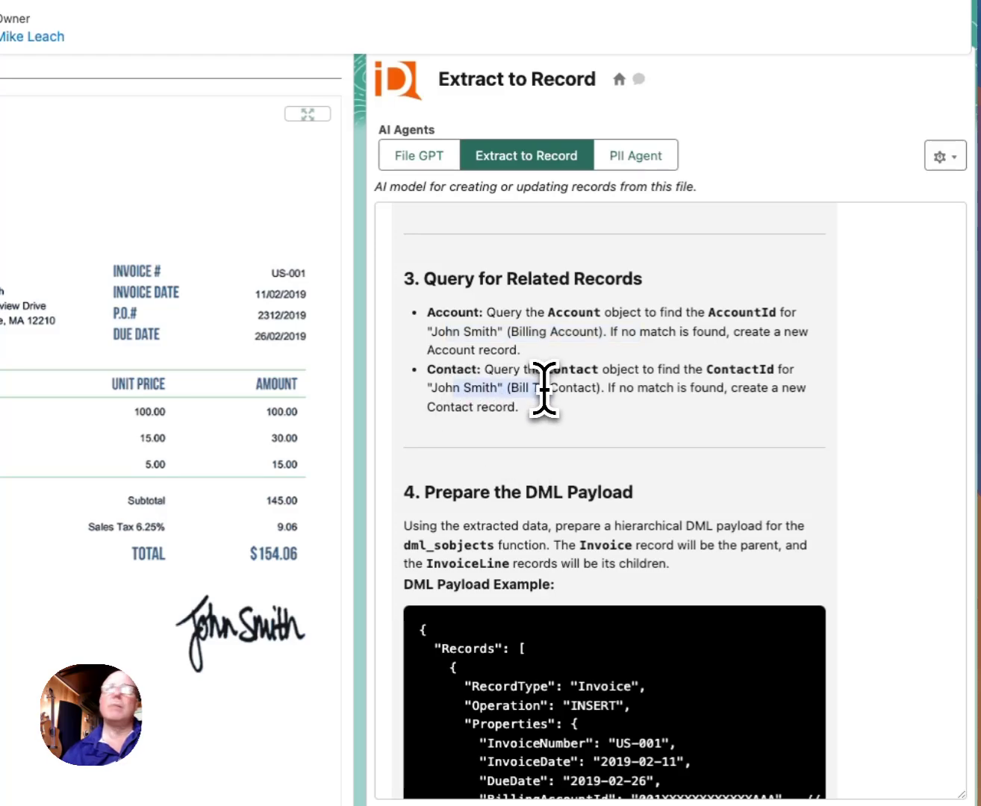
{"action": "left_click", "coordinate": [544, 389]}
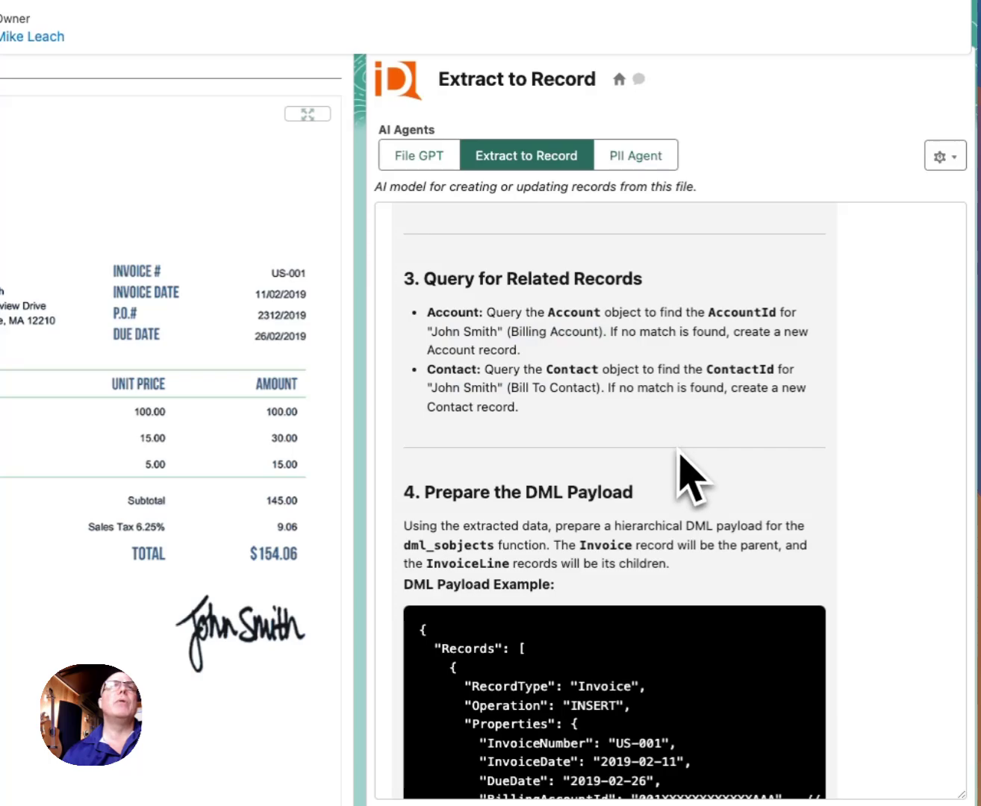
- Examine the example DML payload, covering the parent Invoice record's properties and its nested InvoiceLine records
{"action": "scroll", "coordinate": [687, 475], "scroll_direction": "down", "scroll_amount": 3}
{"action": "scroll", "coordinate": [677, 453], "scroll_direction": "down", "scroll_amount": 2}
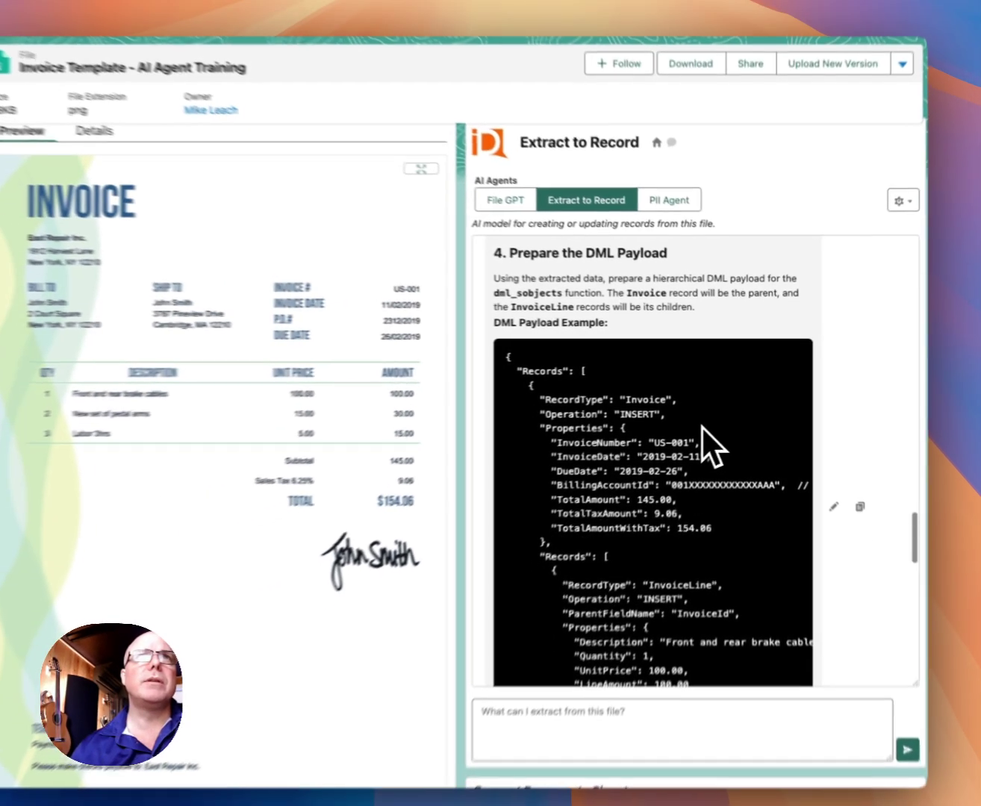
{"action": "scroll", "coordinate": [710, 415], "scroll_direction": "down", "scroll_amount": 1}
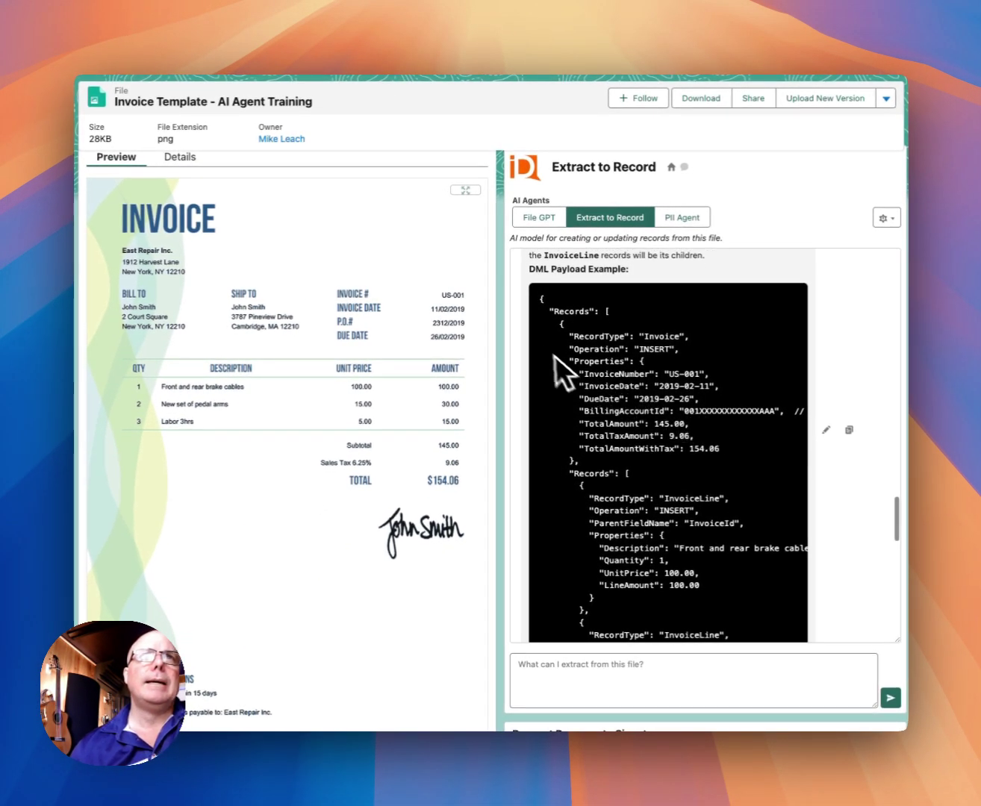
{"action": "left_click_drag", "start_coordinate": [584, 336], "coordinate": [616, 405]}
{"action": "left_click_drag", "start_coordinate": [529, 407], "coordinate": [573, 473]}
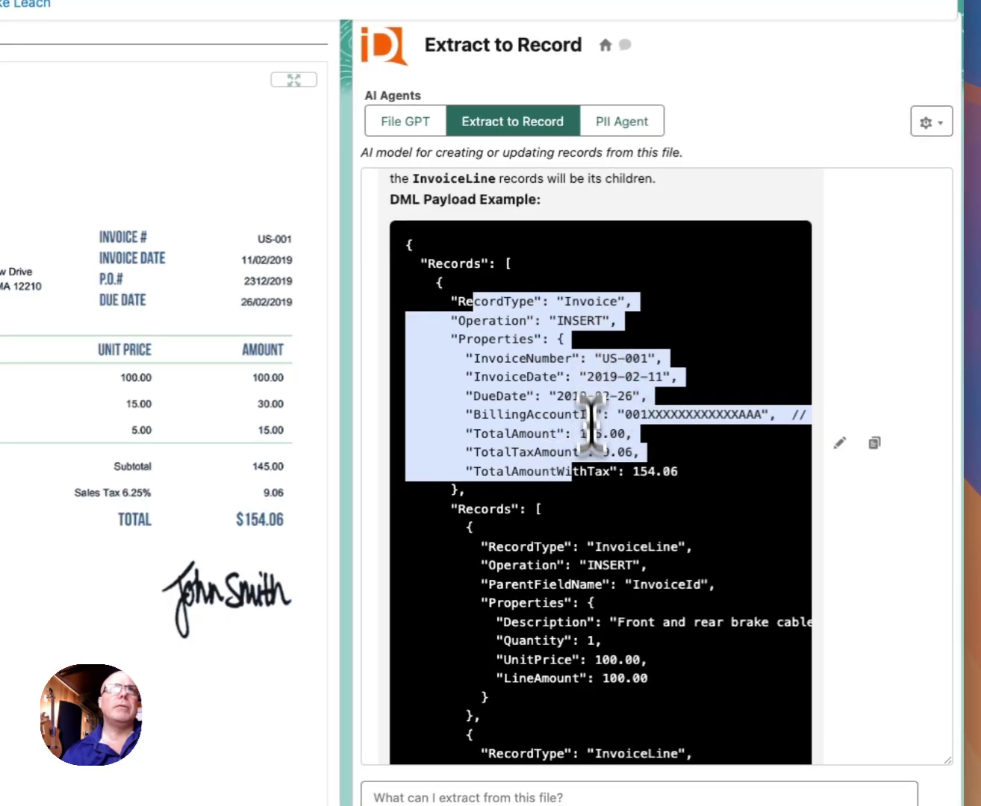
{"action": "left_click", "coordinate": [594, 447]}
{"action": "scroll", "coordinate": [594, 468], "scroll_direction": "down", "scroll_amount": 1}
{"action": "scroll", "coordinate": [594, 469], "scroll_direction": "down", "scroll_amount": 6}
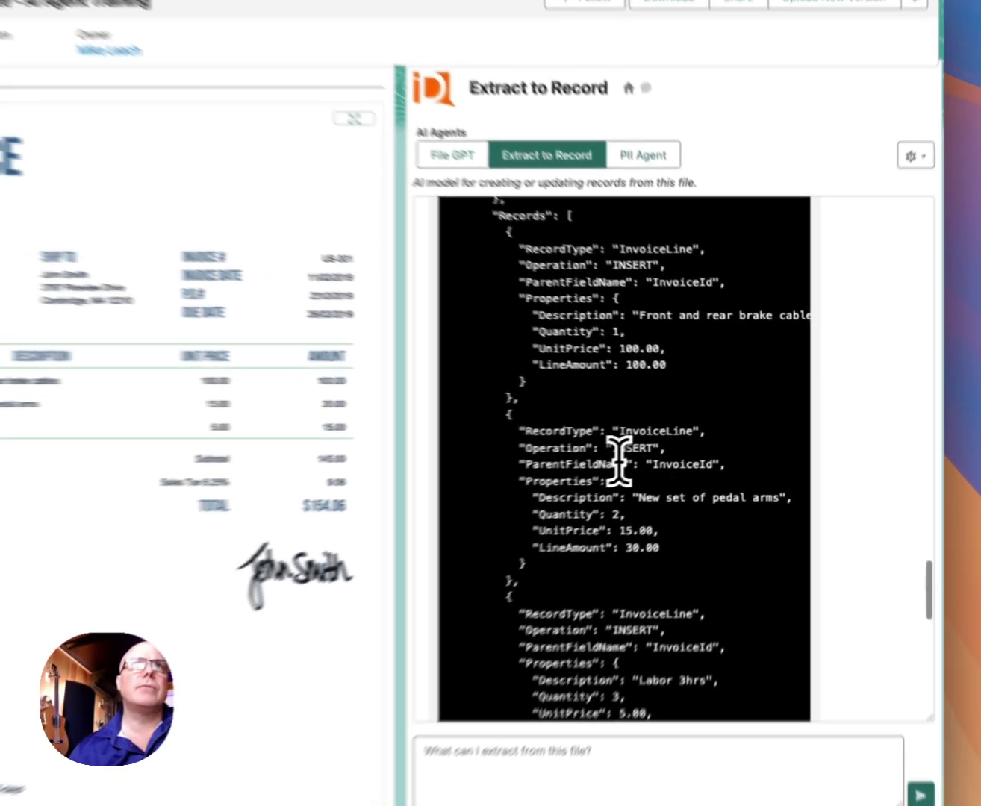
{"action": "scroll", "coordinate": [617, 459], "scroll_direction": "down", "scroll_amount": 6}
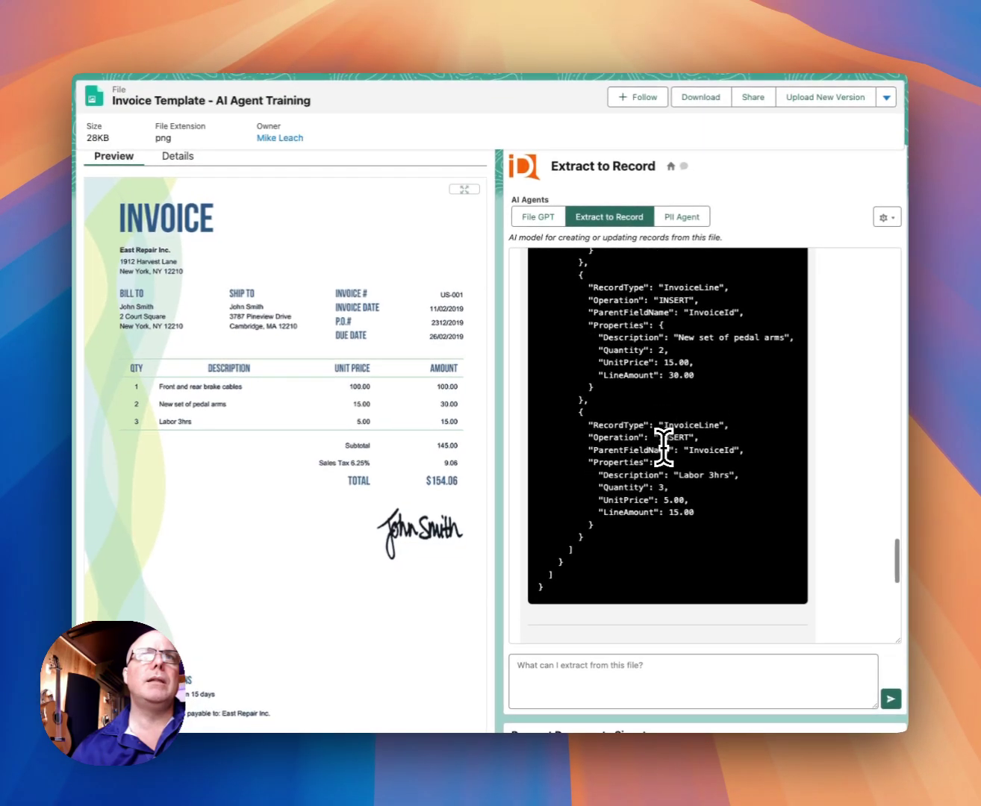
- Read the outline's closing sections on executing the DML operation, verifying the results and post-insertion validation
{"action": "scroll", "coordinate": [664, 447], "scroll_direction": "down", "scroll_amount": 5}
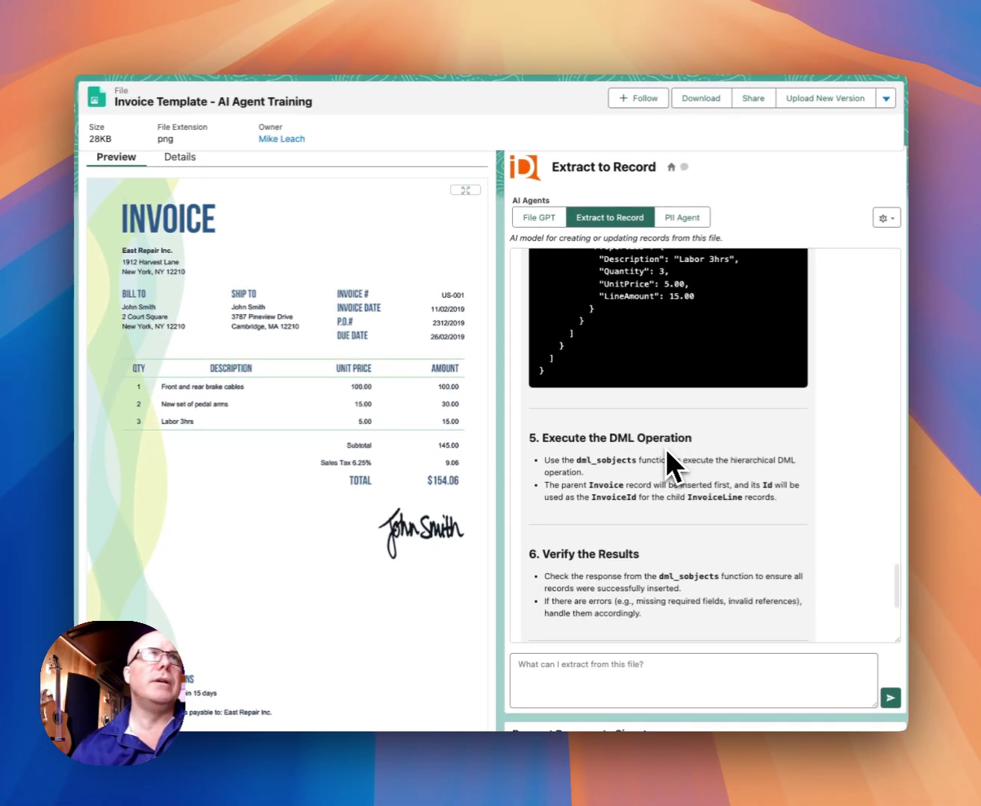
{"action": "scroll", "coordinate": [666, 448], "scroll_direction": "up", "scroll_amount": 5}
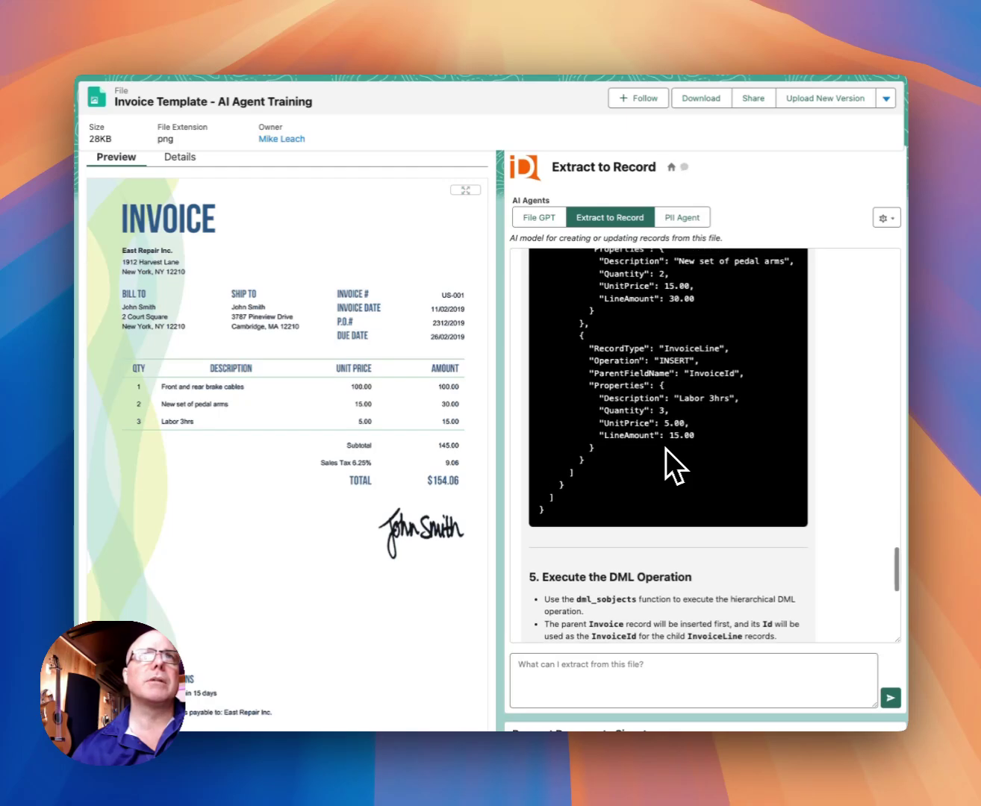
{"action": "scroll", "coordinate": [665, 448], "scroll_direction": "down", "scroll_amount": 5}
{"action": "scroll", "coordinate": [665, 447], "scroll_direction": "down", "scroll_amount": 3}
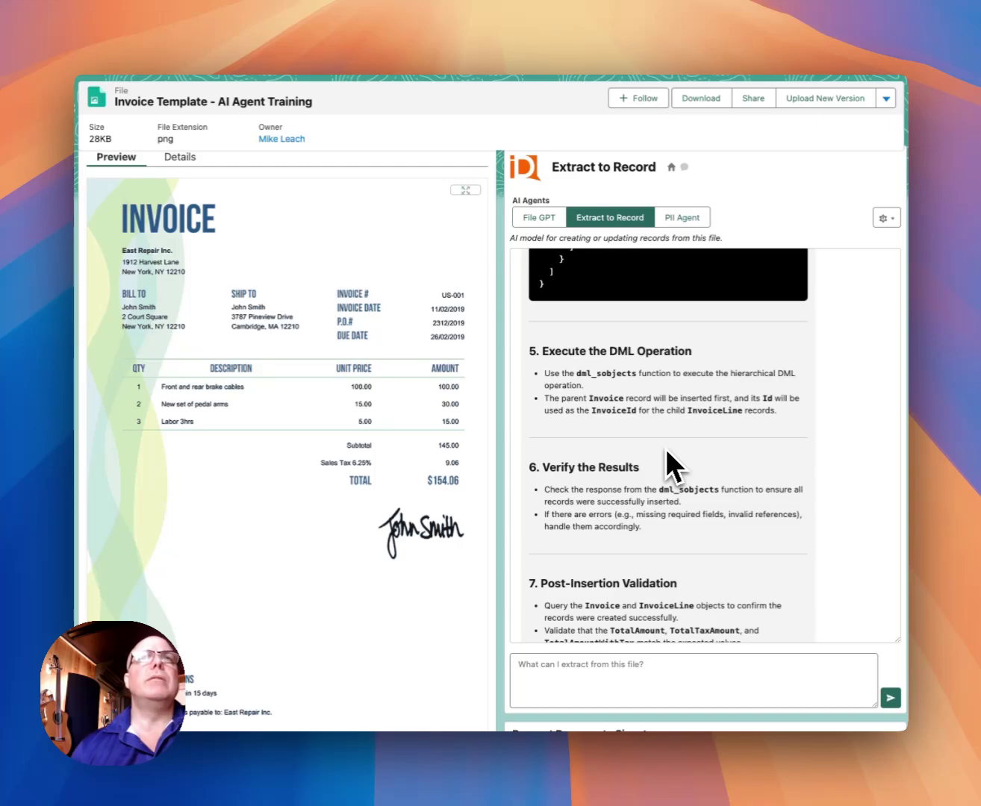
{"action": "scroll", "coordinate": [681, 470], "scroll_direction": "down", "scroll_amount": 3}
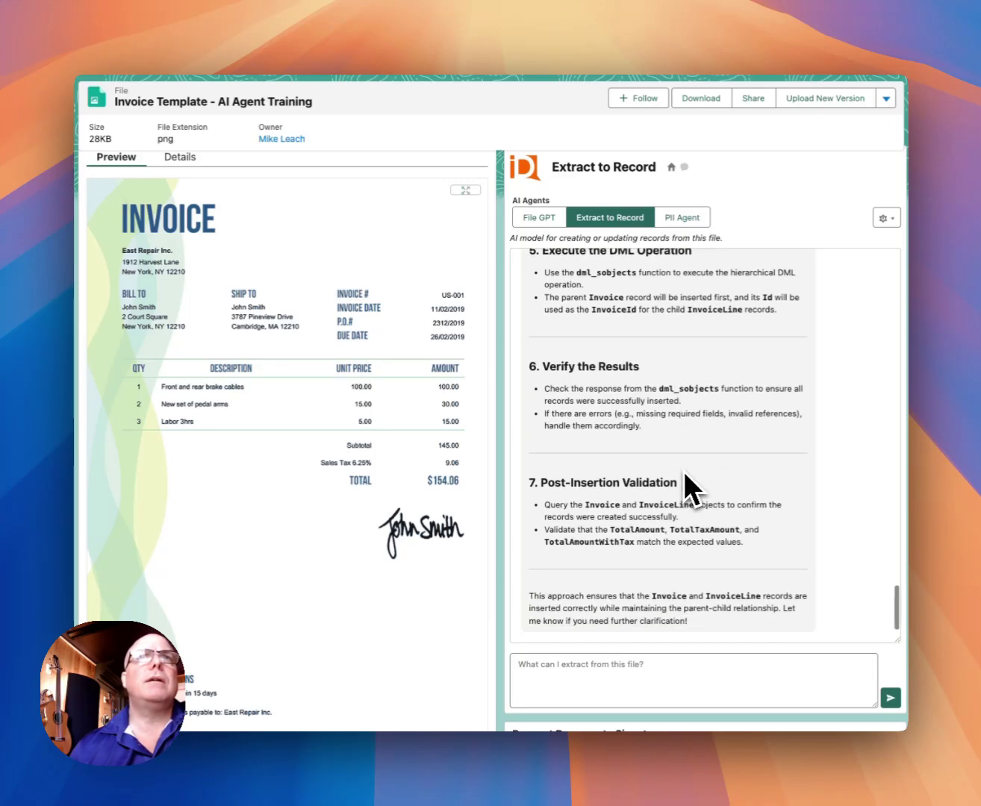
{"action": "scroll", "coordinate": [683, 471], "scroll_direction": "down", "scroll_amount": 3}
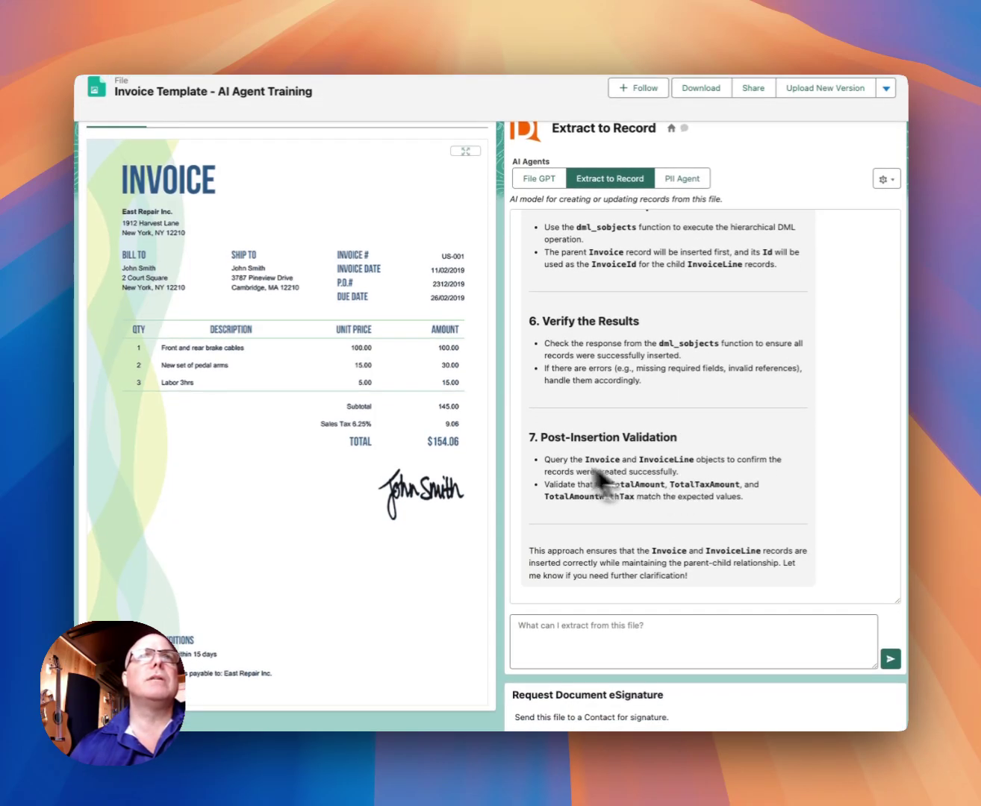
{"action": "scroll", "coordinate": [500, 425], "scroll_direction": "up", "scroll_amount": 3}
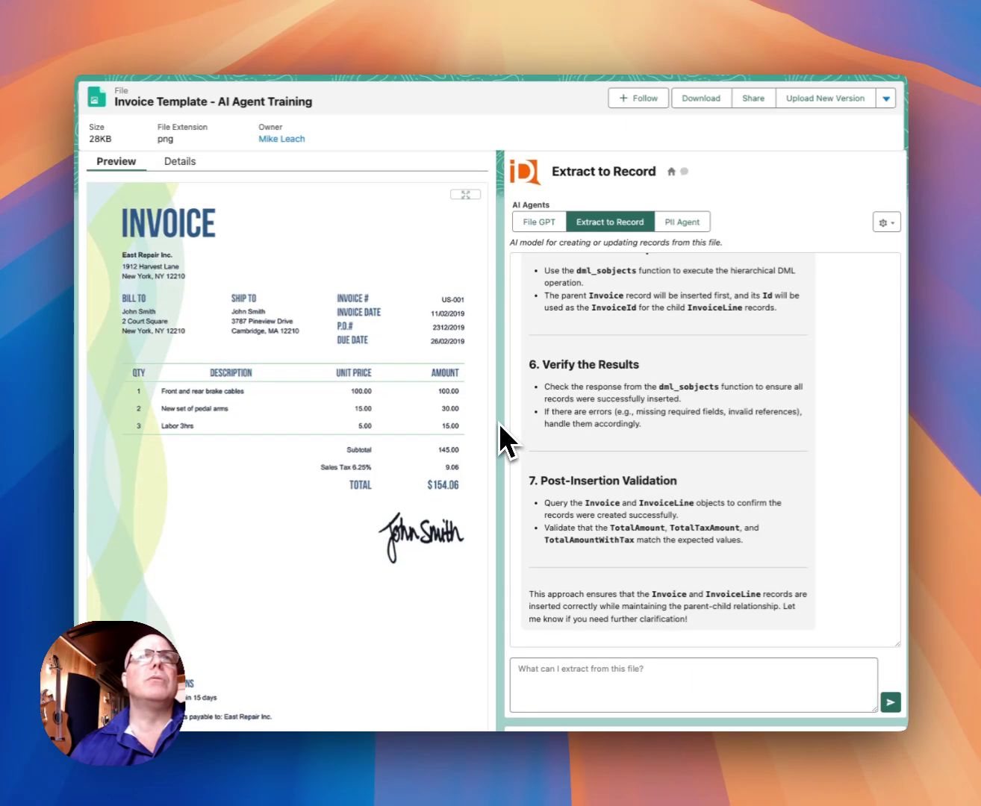
- Send the agent the prompt "who is the supplier, vendor or account?"
{"action": "scroll", "coordinate": [498, 423], "scroll_direction": "up", "scroll_amount": 1}
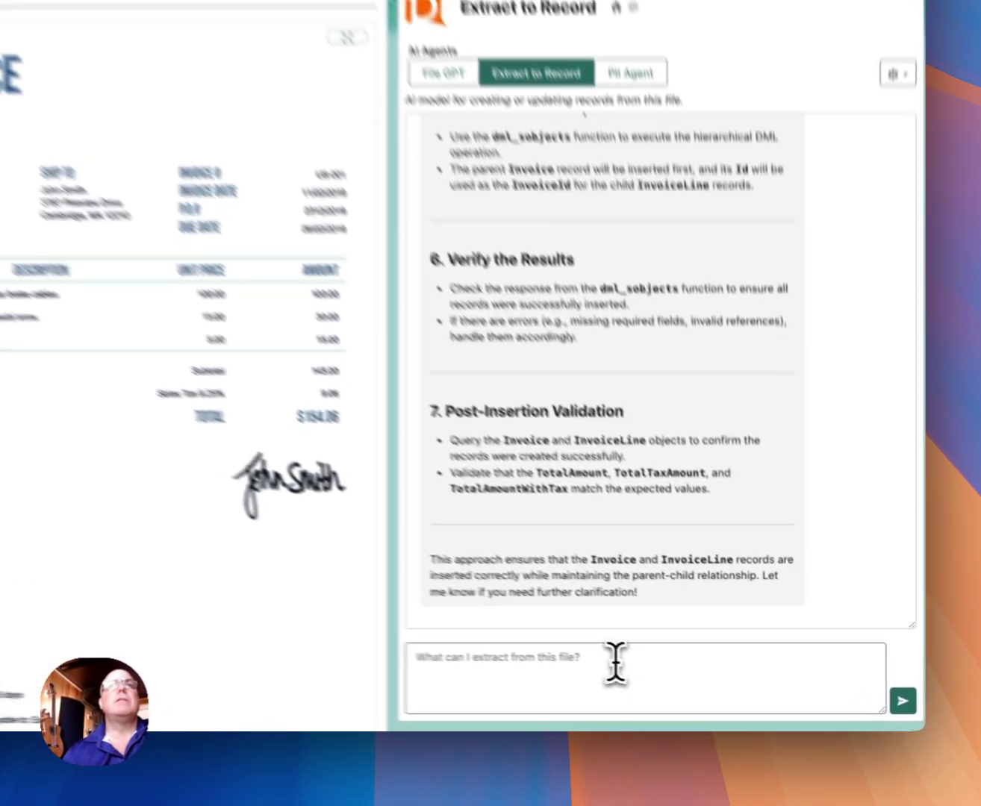
{"action": "left_click", "coordinate": [670, 677]}
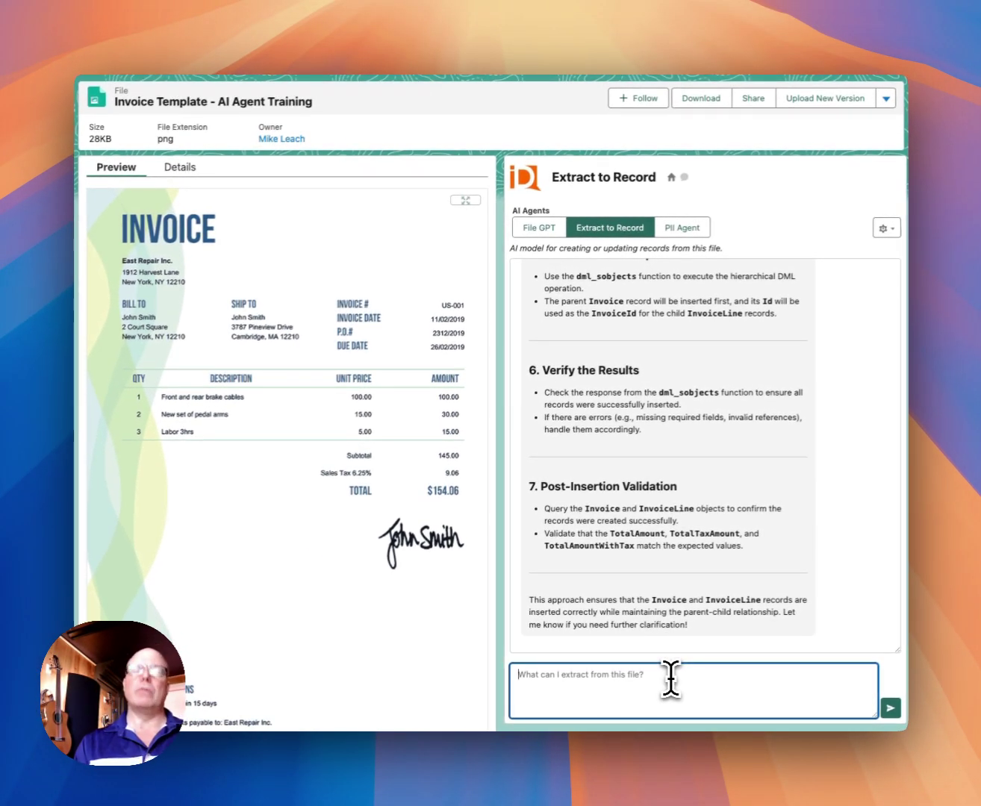
{"action": "type", "text": "who is th"}
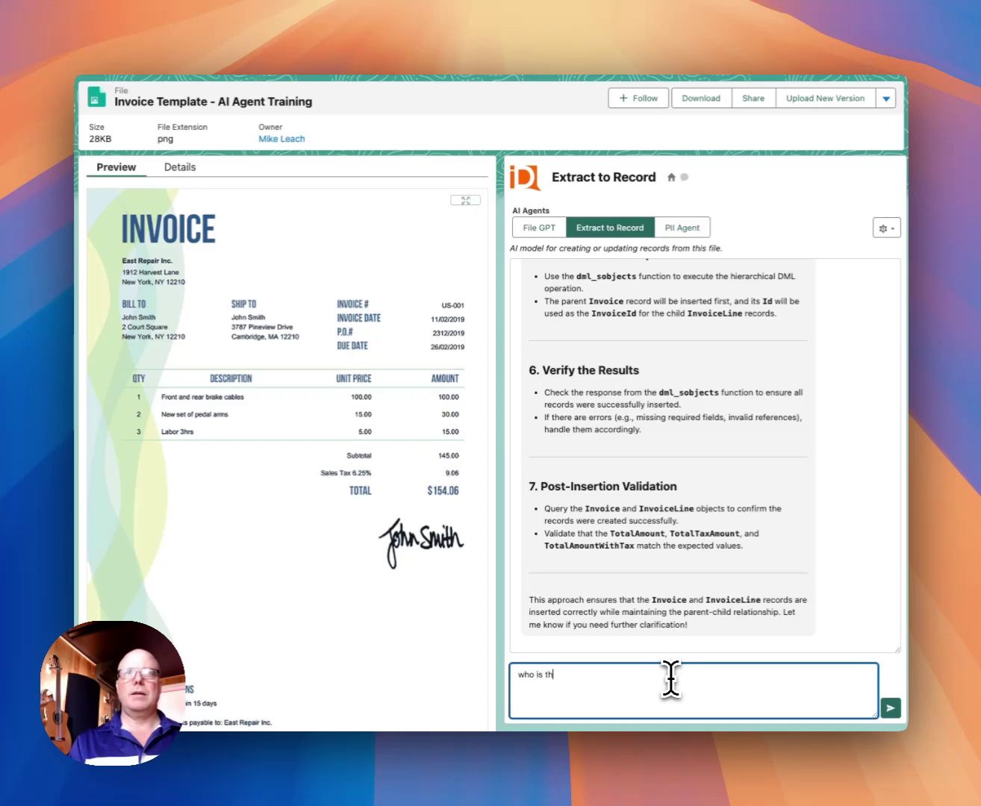
{"action": "type", "text": "e supplier"}
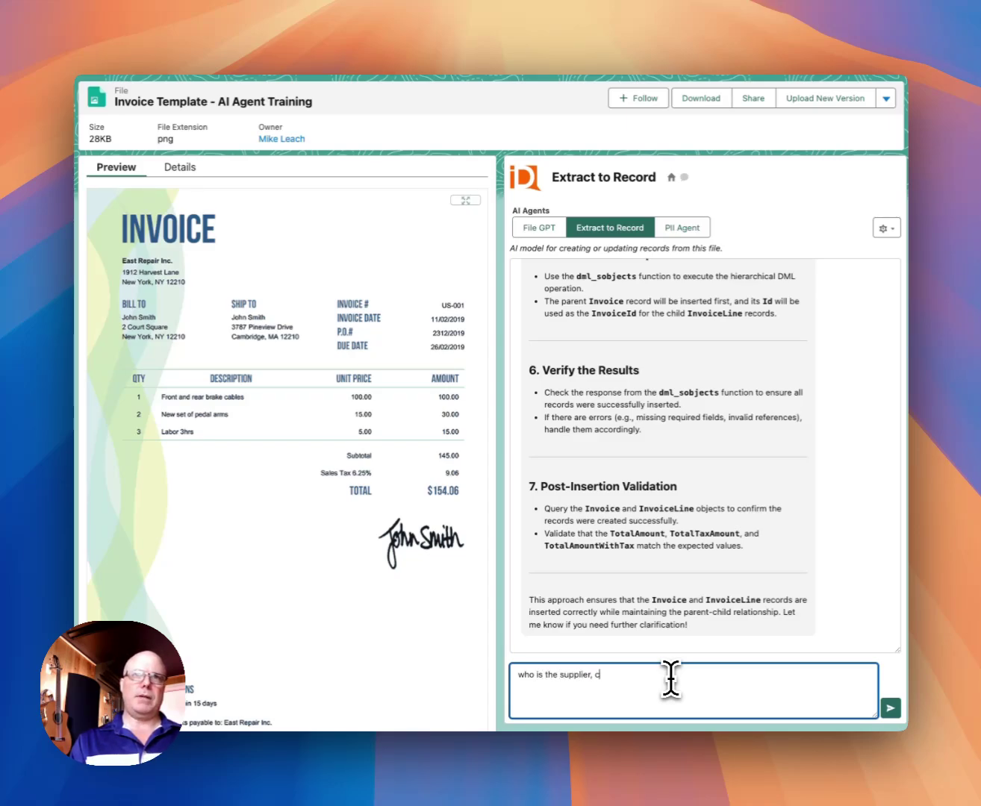
{"action": "type", "text": ", venr"}
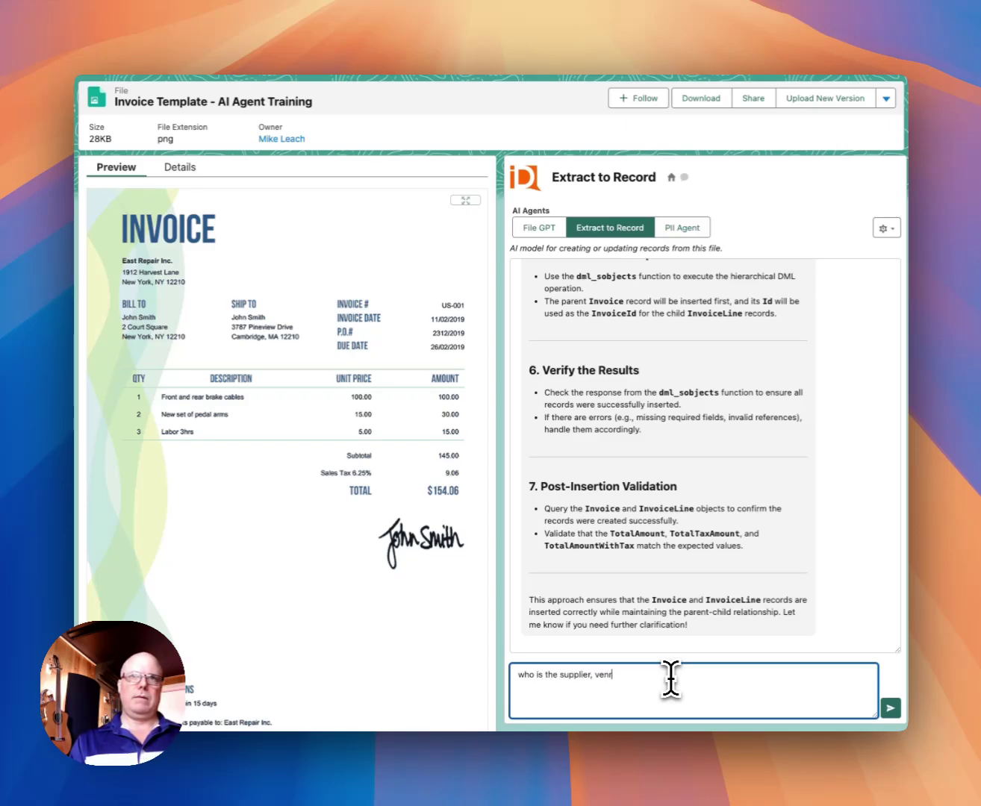
{"action": "type", "text": "oddor or account"}
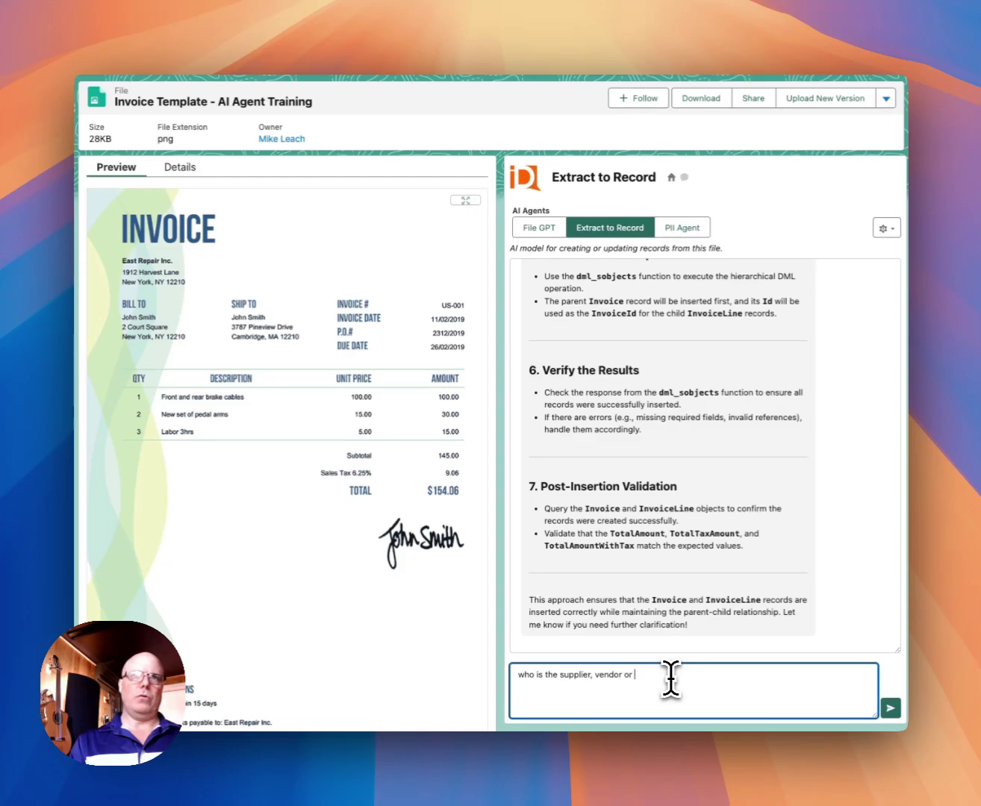
{"action": "type", "text": "?"}
{"action": "key", "text": "Return"}
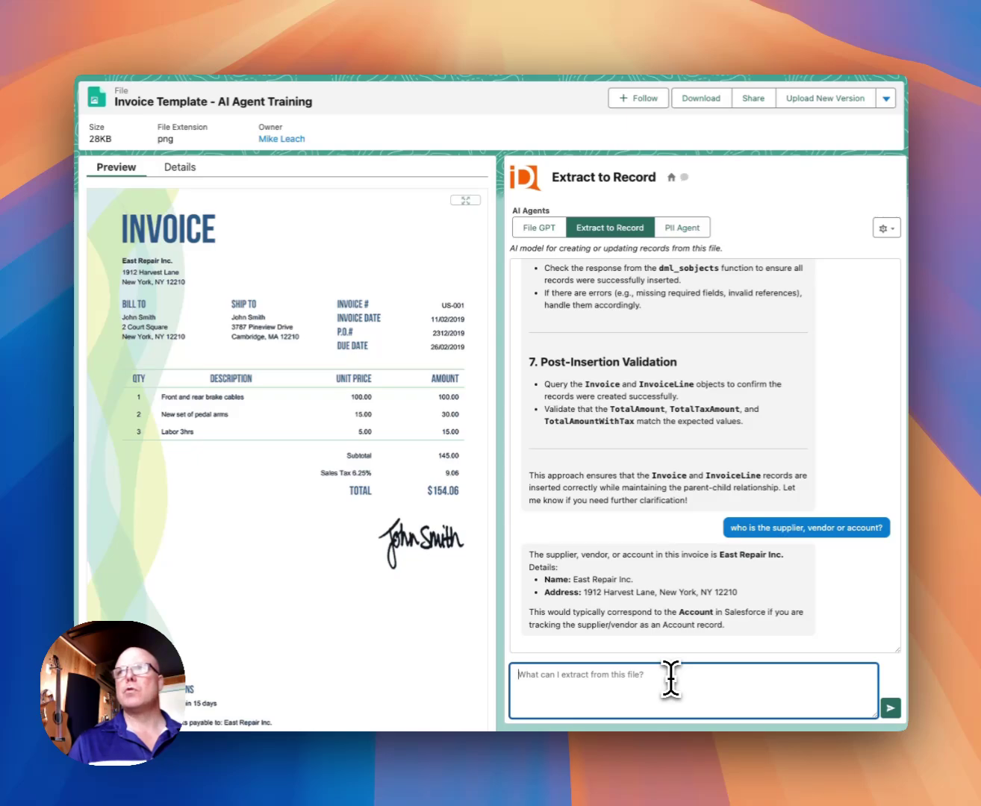
- Send the agent the prompt "Is there a matching account for this supplier? based on Name field match"
{"action": "type", "text": "Is there"}
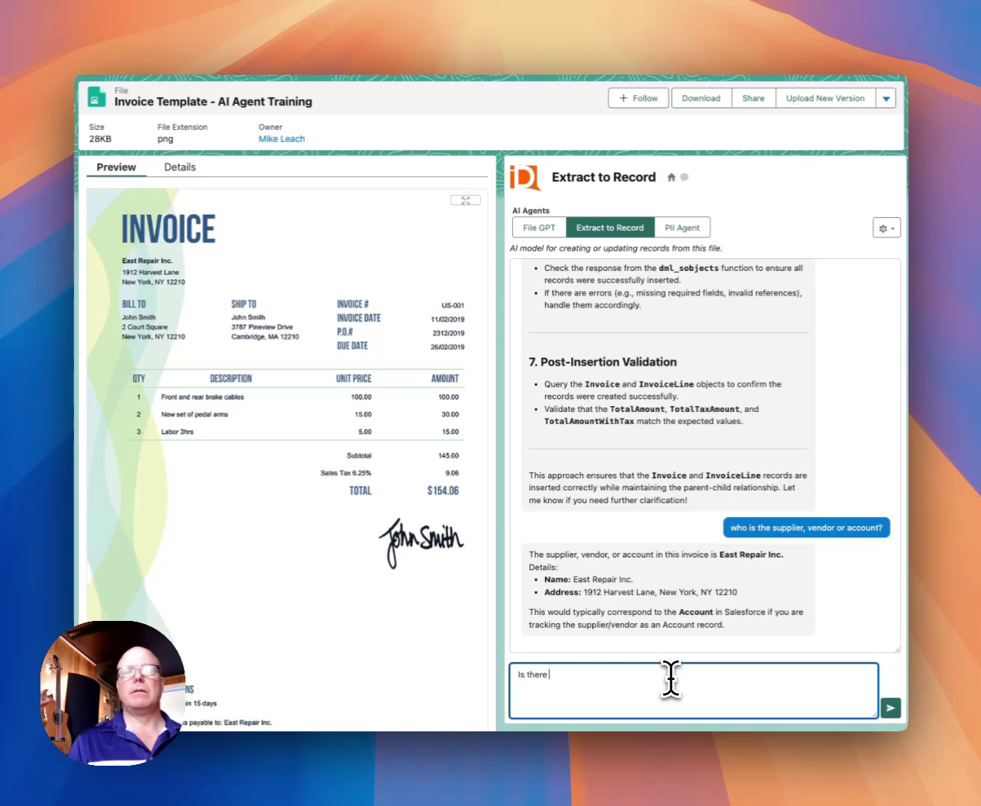
{"action": "type", "text": " a march"}
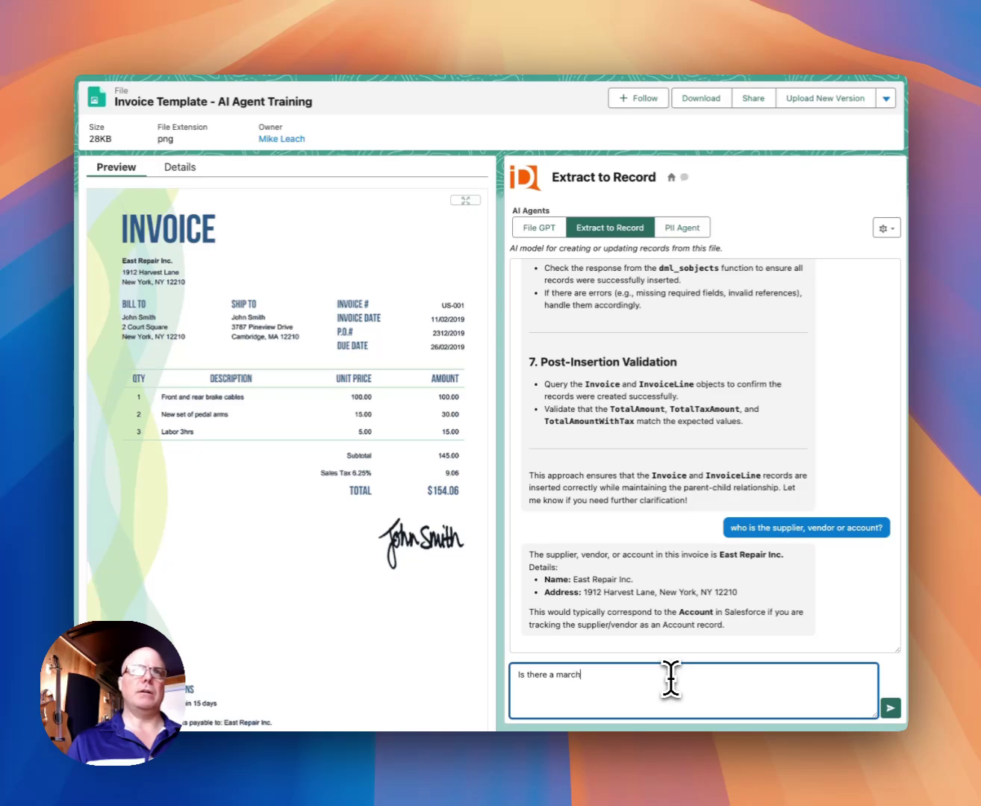
{"action": "key", "text": "BackSpace"}
{"action": "key", "text": "BackSpace"}
{"action": "key", "text": "BackSpace"}
{"action": "type", "text": "tching accou"}
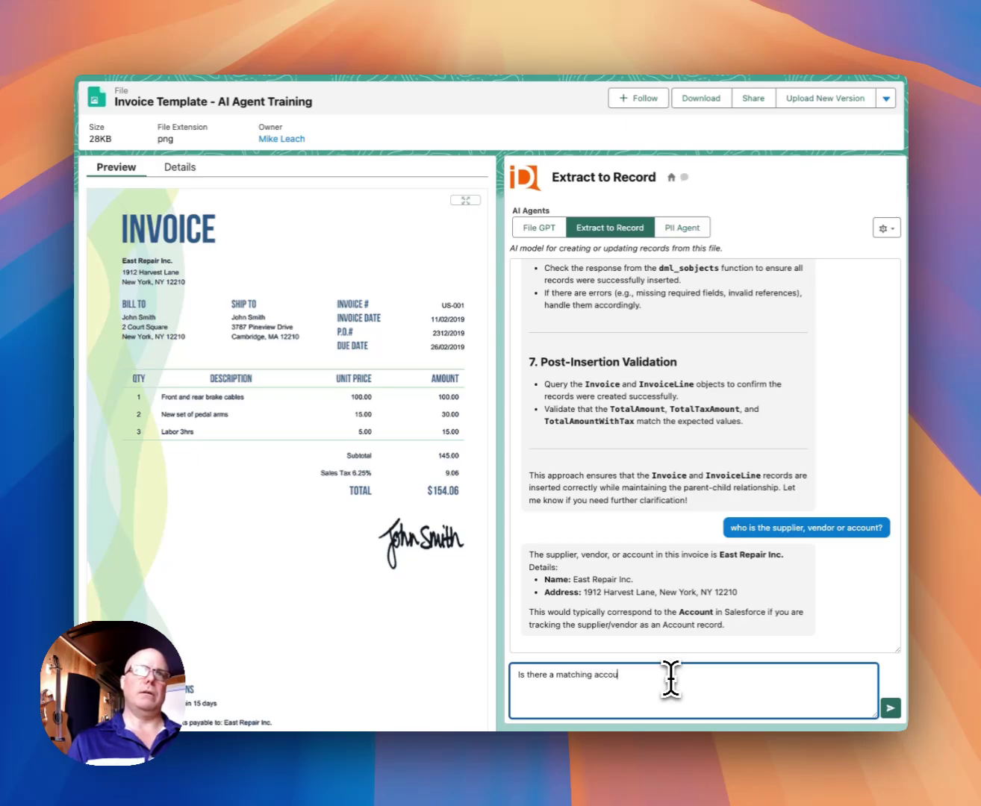
{"action": "type", "text": "nt for this"}
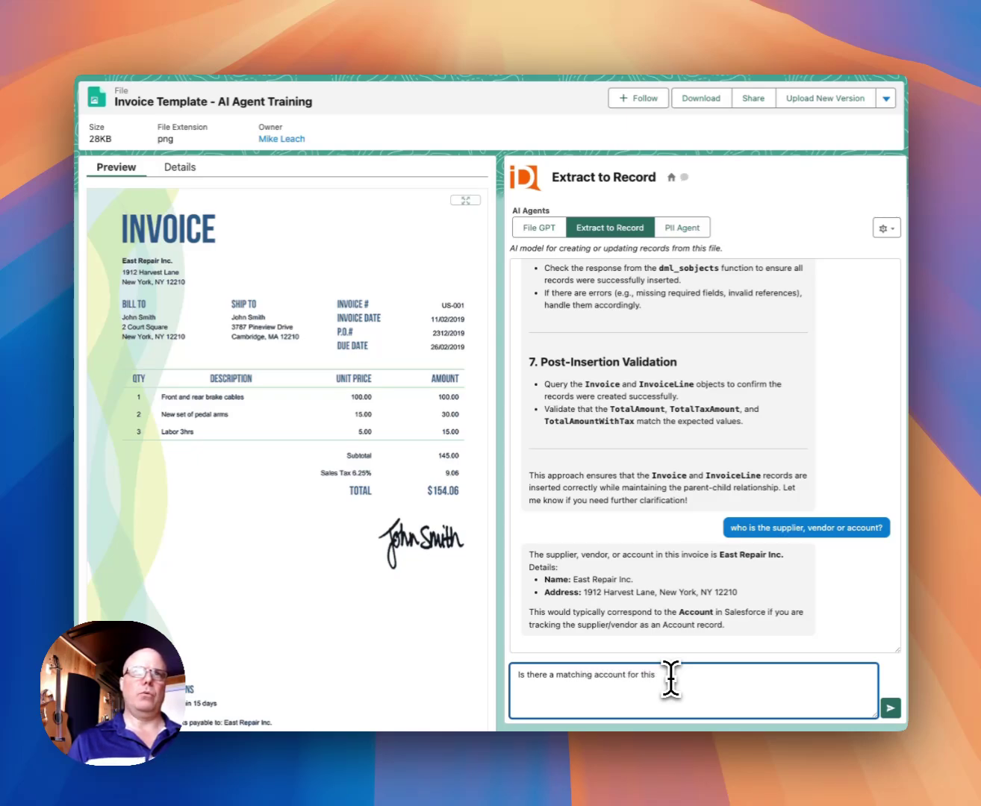
{"action": "type", "text": " supplier"}
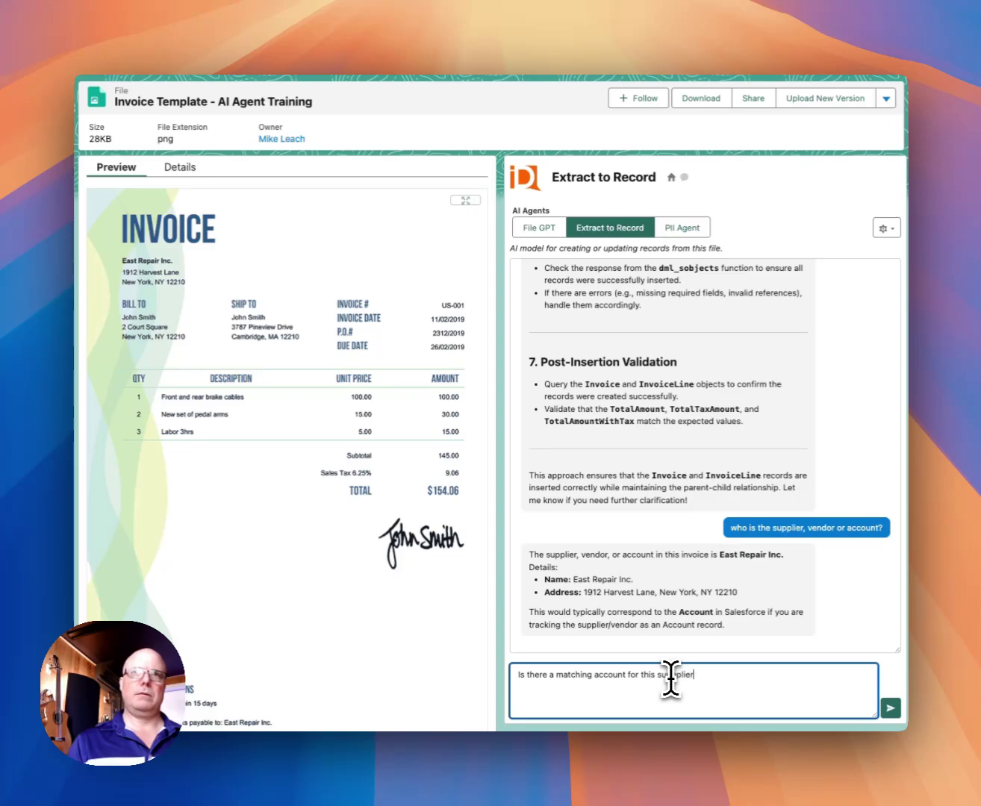
{"action": "type", "text": "? Use the"}
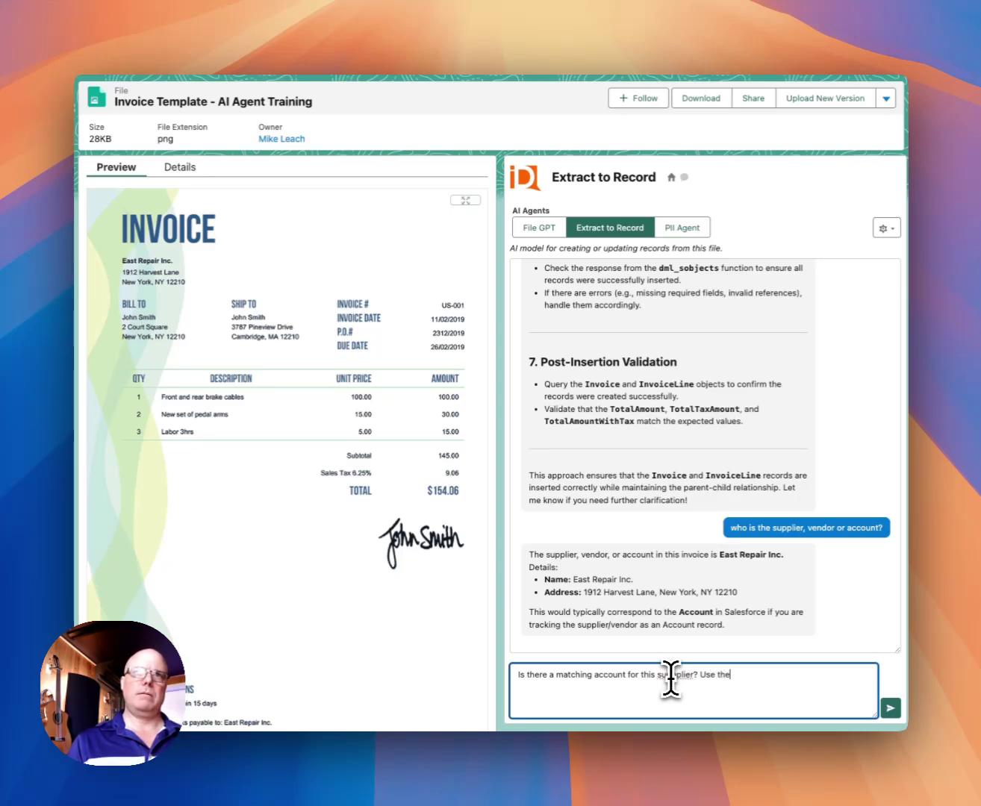
{"action": "key", "text": "shift+Left"}
{"action": "key", "text": "shift+Left"}
{"action": "key", "text": "shift+Left"}
{"action": "key", "text": "shift+Left"}
{"action": "key", "text": "shift+Left"}
{"action": "key", "text": "shift+Left"}
{"action": "key", "text": "shift+Left"}
{"action": "key", "text": "shift+Left"}
{"action": "key", "text": "shift+Left"}
{"action": "key", "text": "shift+Left"}
{"action": "key", "text": "shift+Left"}
{"action": "key", "text": "shift+Left"}
{"action": "key", "text": "shift+Left"}
{"action": "key", "text": "shift+Left"}
{"action": "key", "text": "shift+Left"}
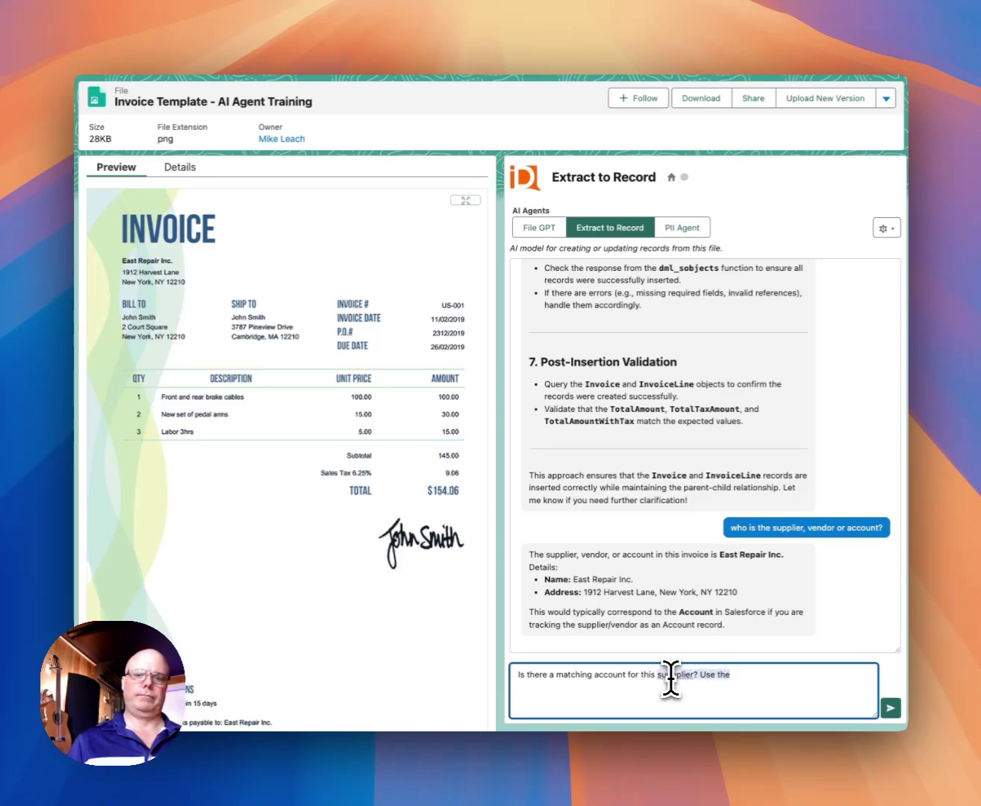
{"action": "key", "text": "BackSpace"}
{"action": "type", "text": "pplier?"}
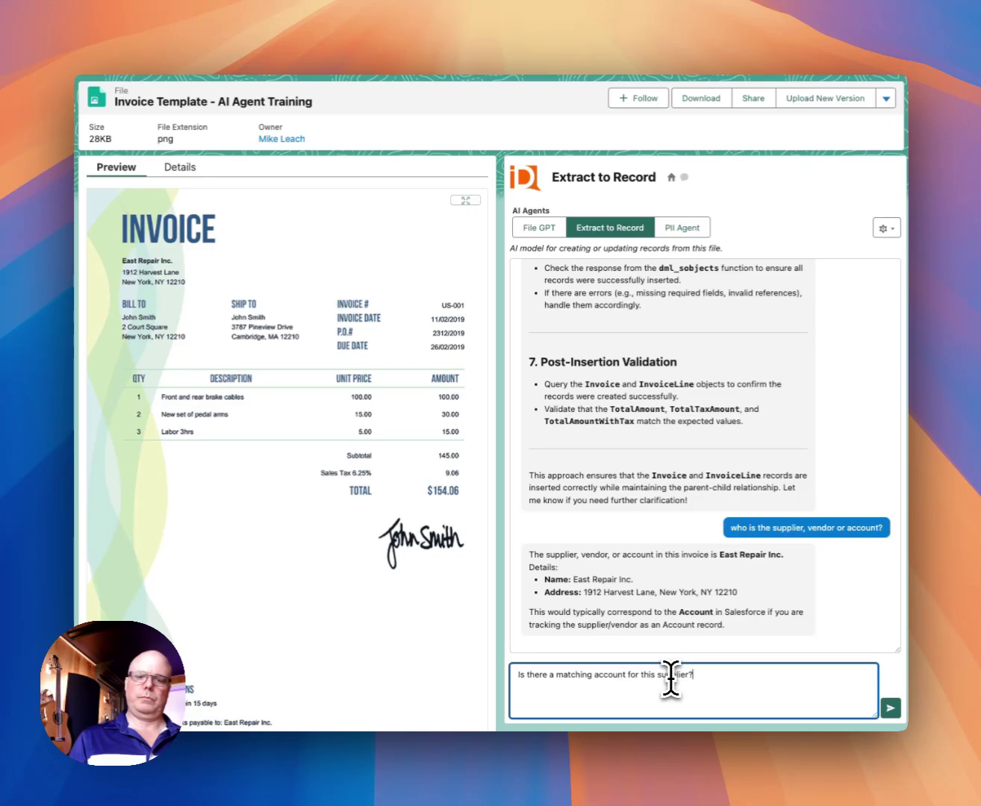
{"action": "type", "text": " based on Name"}
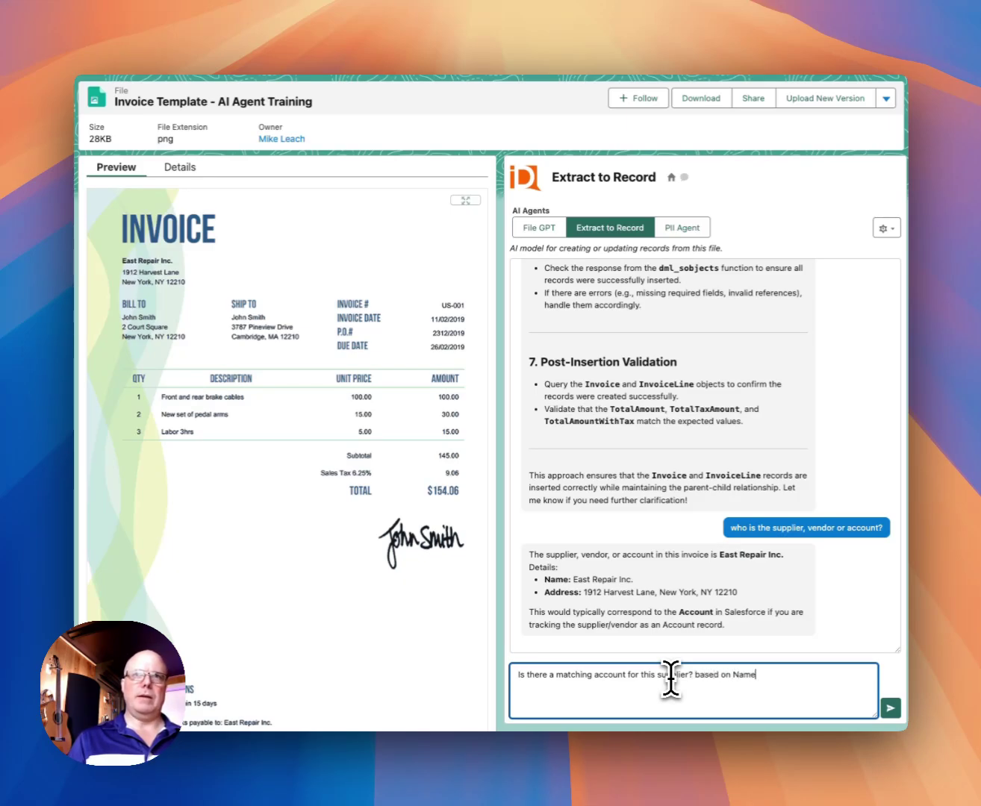
{"action": "type", "text": " field matc"}
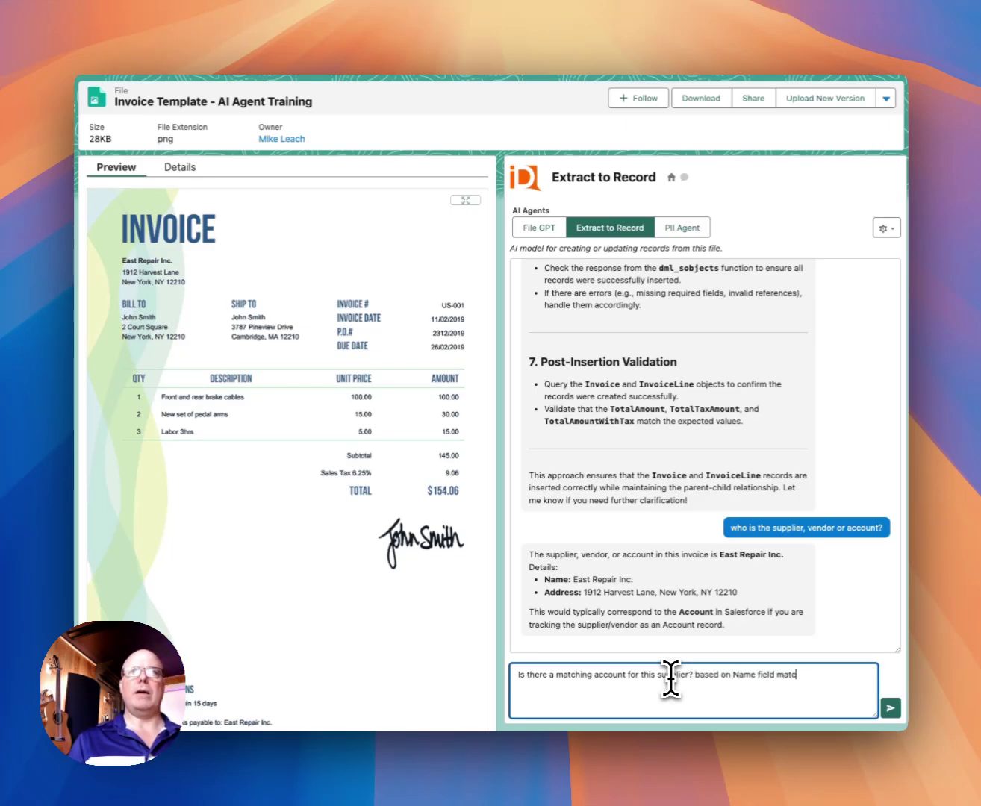
{"action": "type", "text": "h"}
{"action": "key", "text": "Return"}
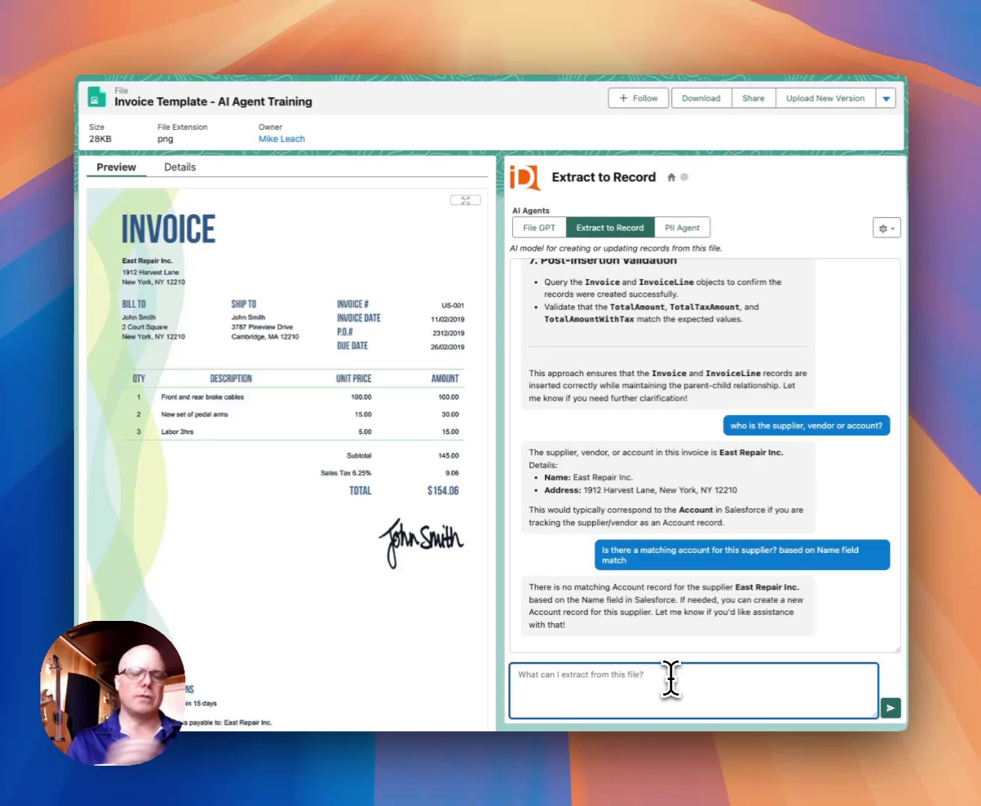
- Write the instruction "Remember to match the invoice supplier to an Account by Name." in the agent's prompt
{"action": "type", "text": "Remem"}
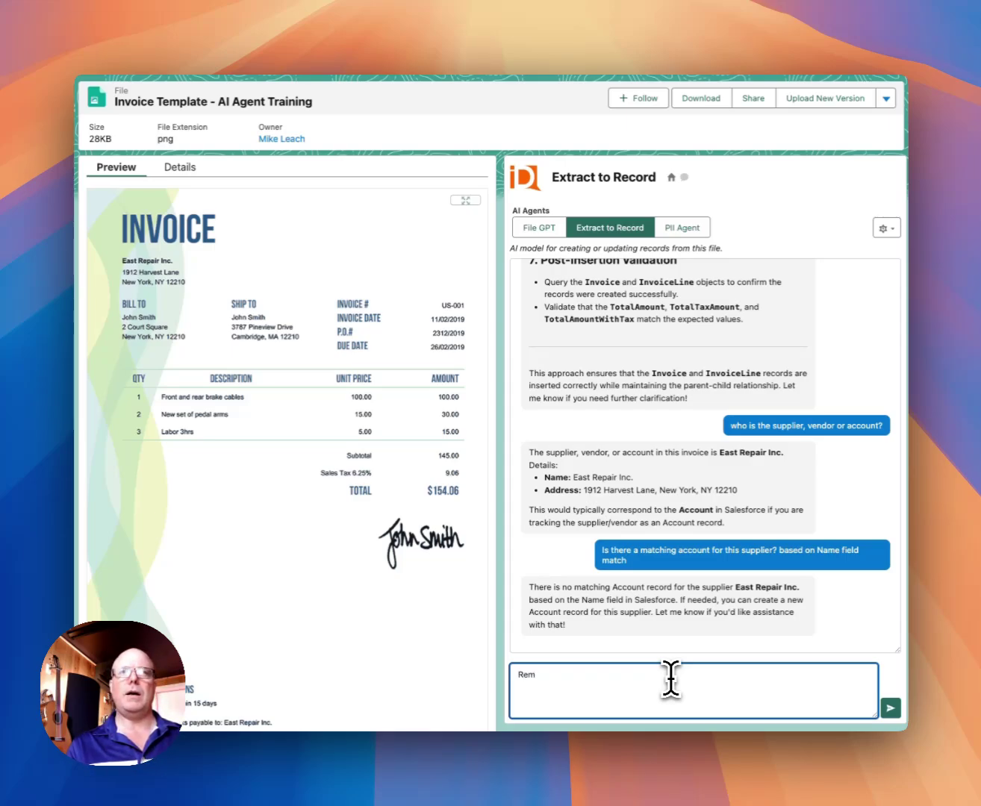
{"action": "type", "text": "ber that"}
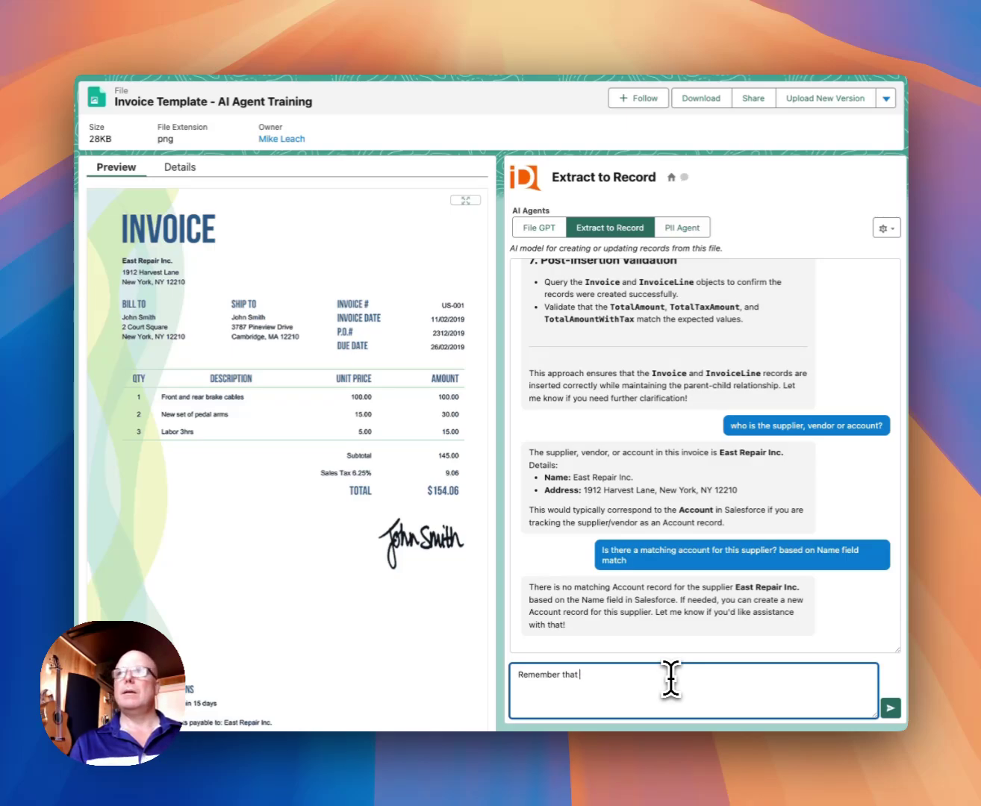
{"action": "key", "text": "alt+shift+Left"}
{"action": "key", "text": "BackSpace"}
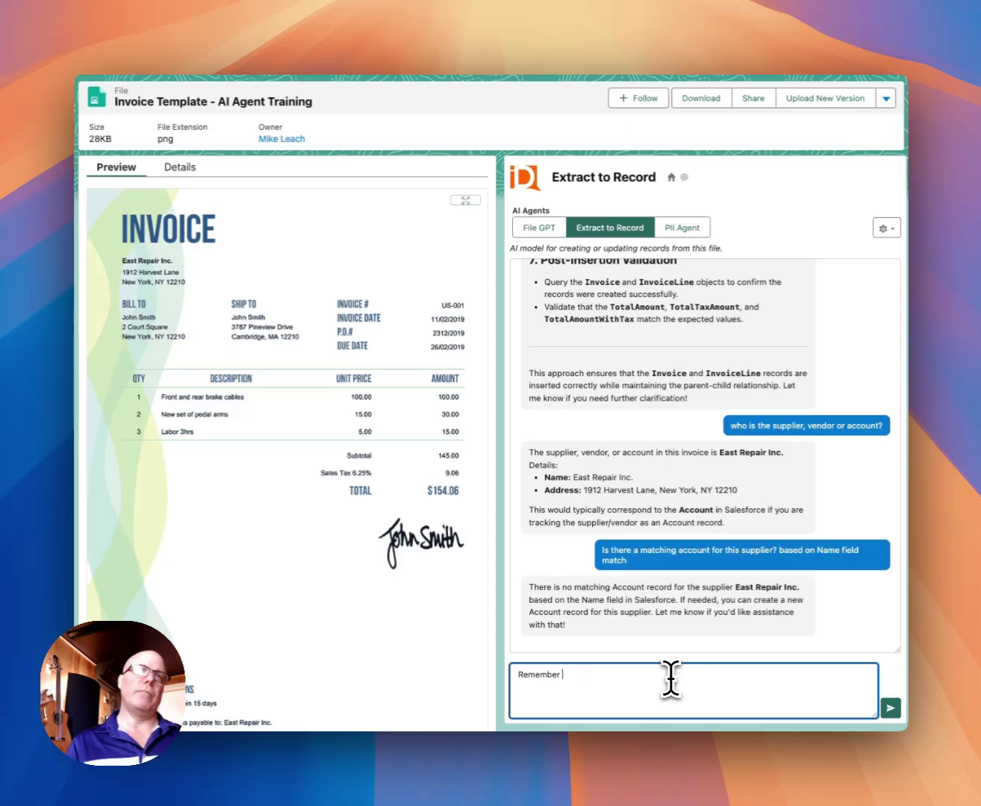
{"action": "type", "text": "to match"}
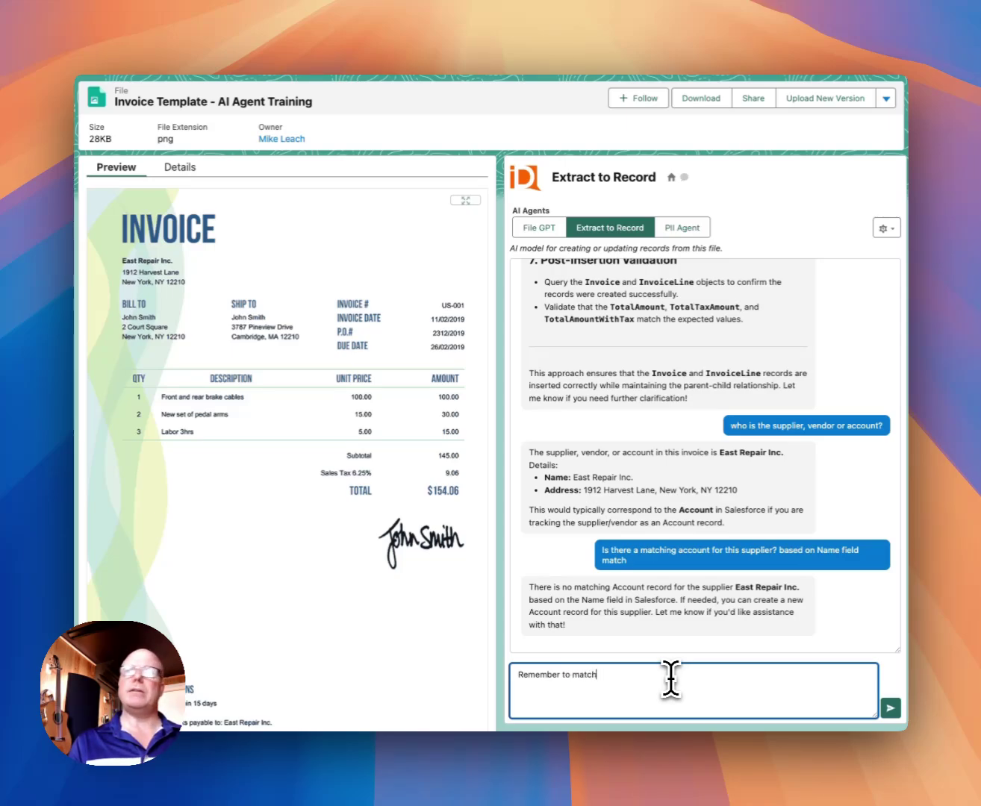
{"action": "type", "text": " the in"}
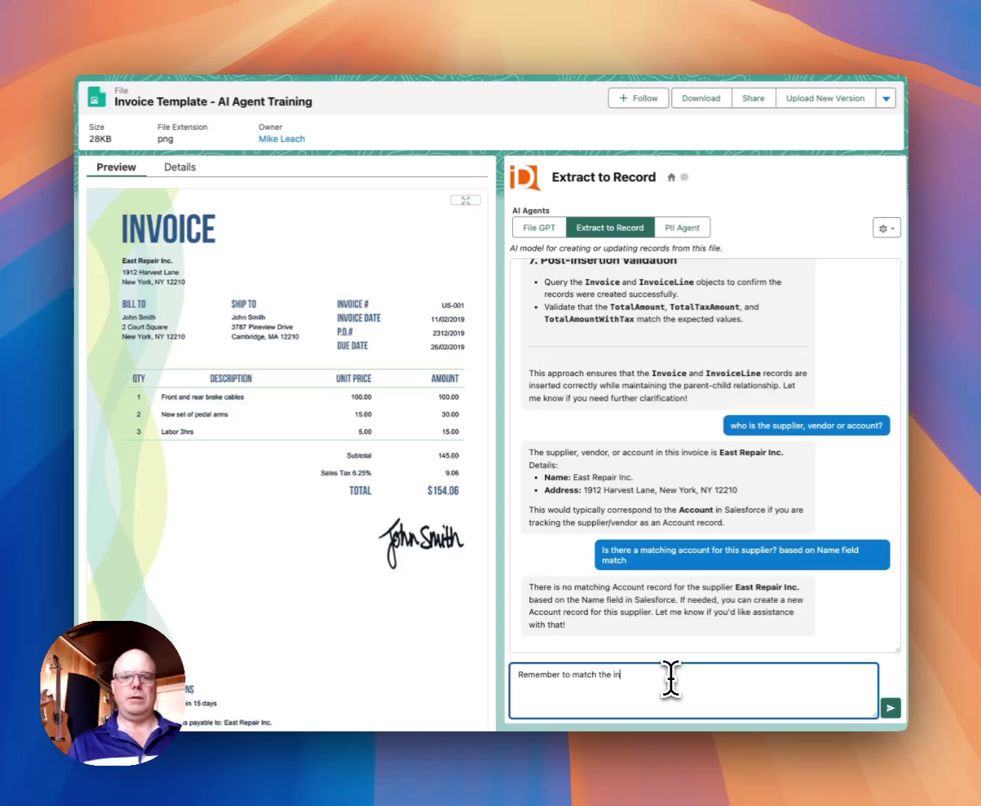
{"action": "type", "text": "voice suppli"}
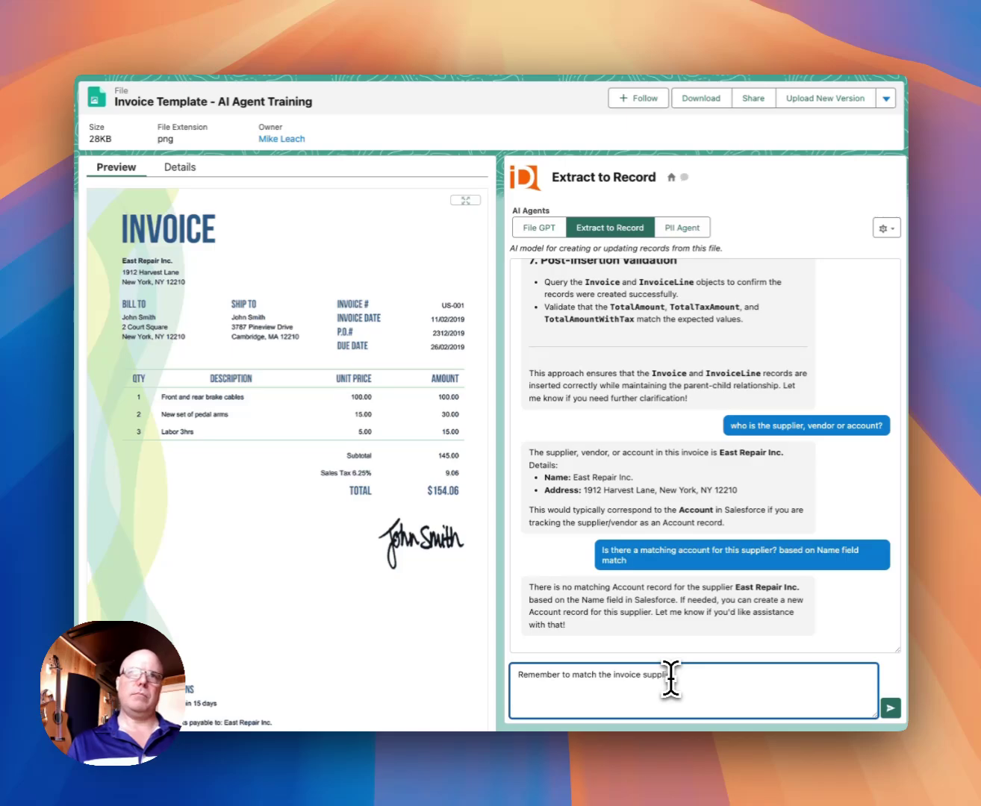
{"action": "type", "text": "er to "}
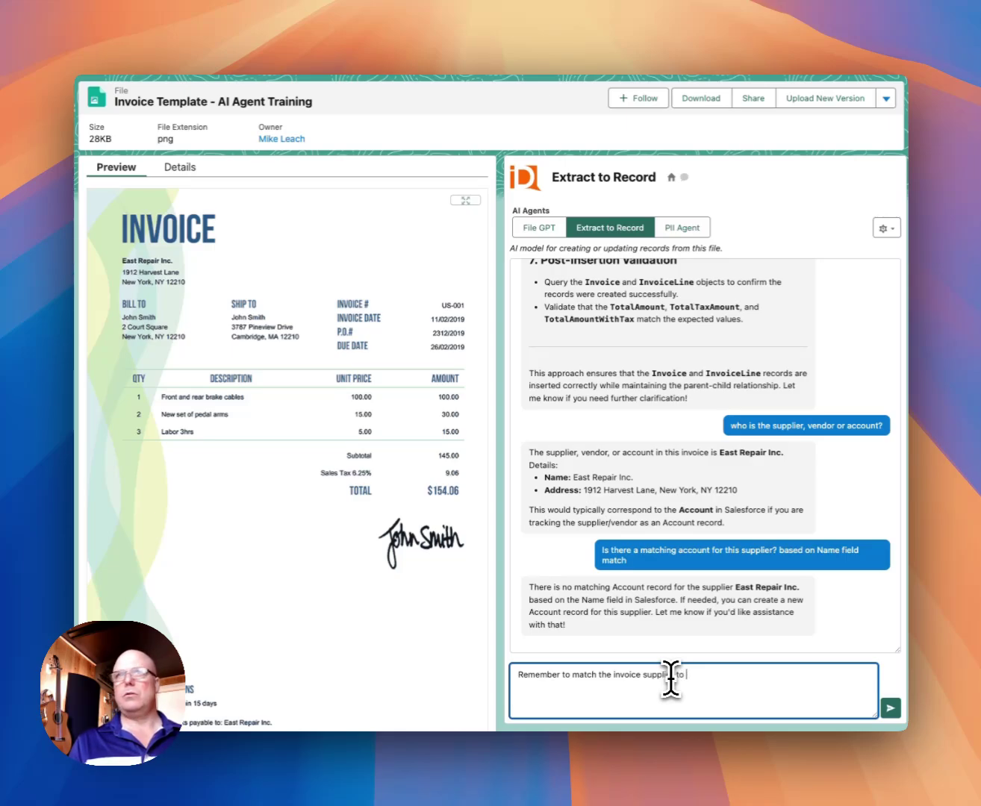
{"action": "type", "text": "an Account by Name."}
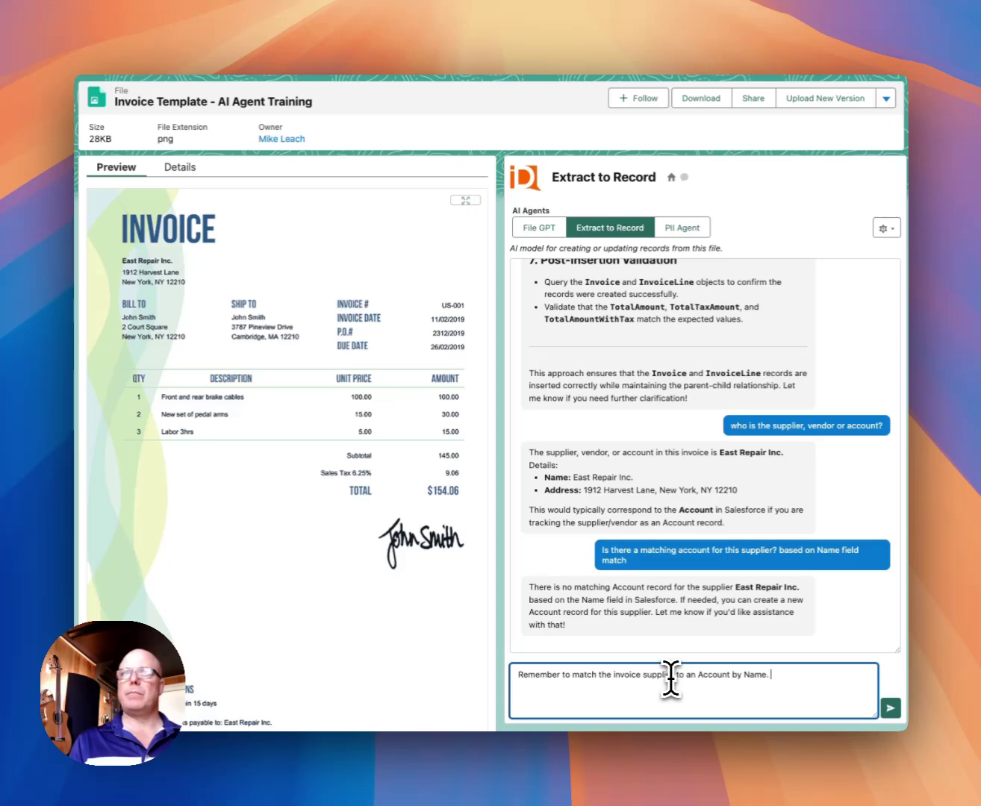
- Add "If an Account does not exist, then create a new Account record for the vendor/supplier." to the prompt and send it
{"action": "type", "text": " If an"}
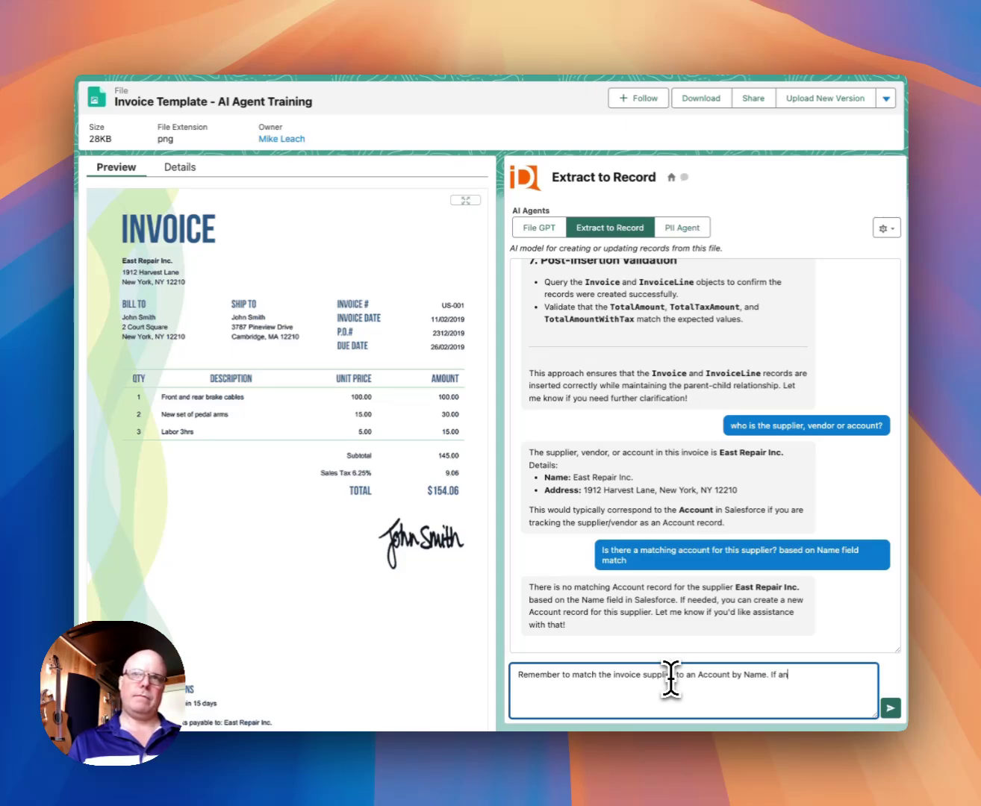
{"action": "type", "text": " Account does not ex"}
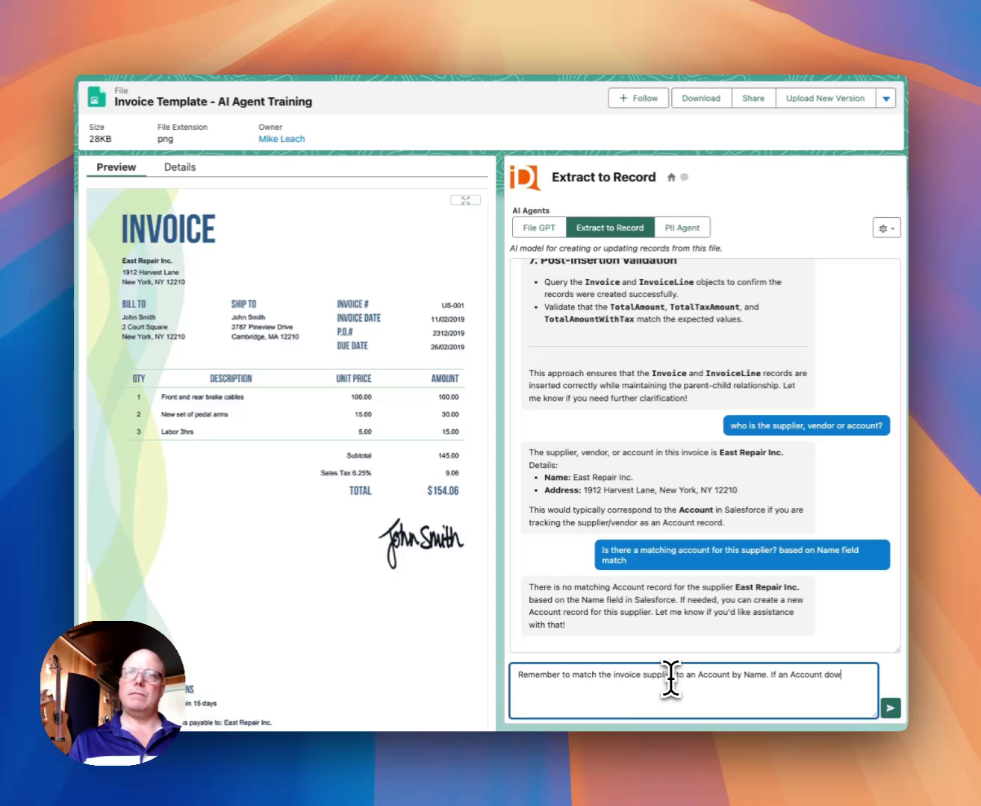
{"action": "type", "text": "ist"}
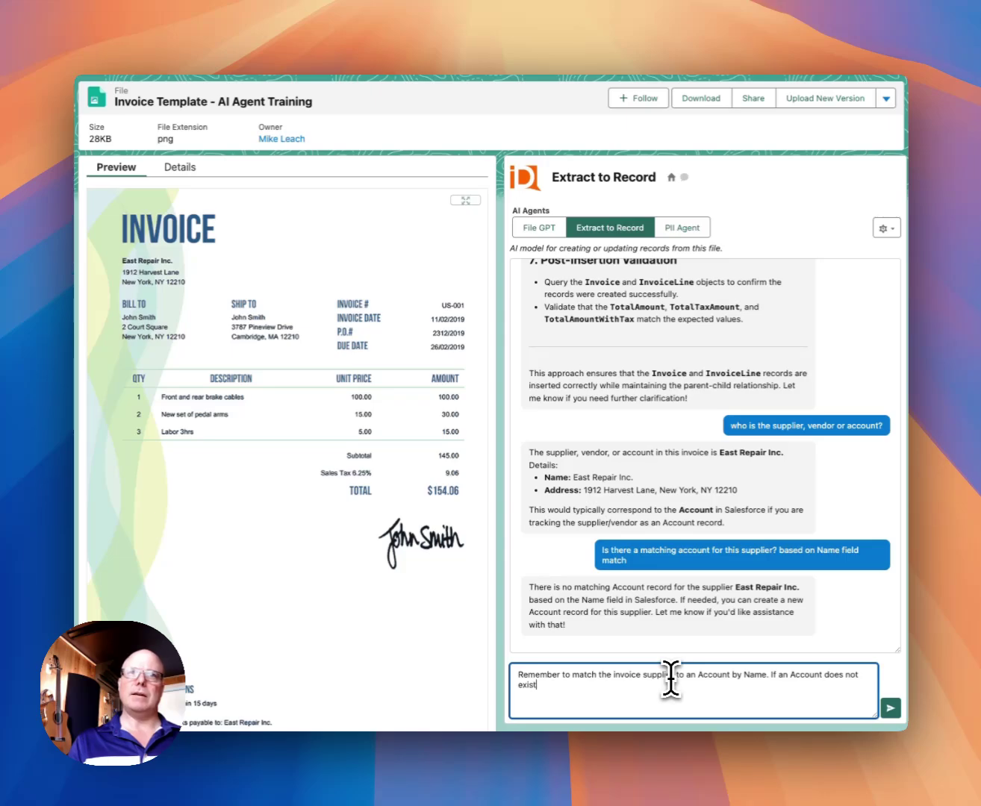
{"action": "type", "text": ", then c"}
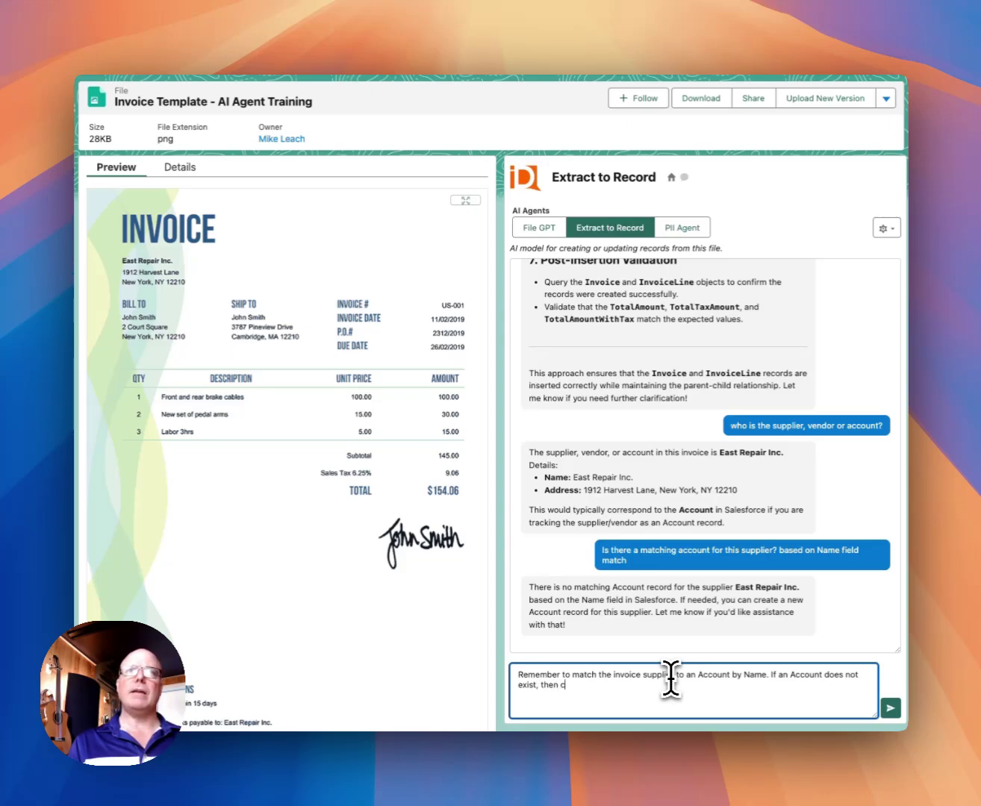
{"action": "type", "text": "reate a new Ac"}
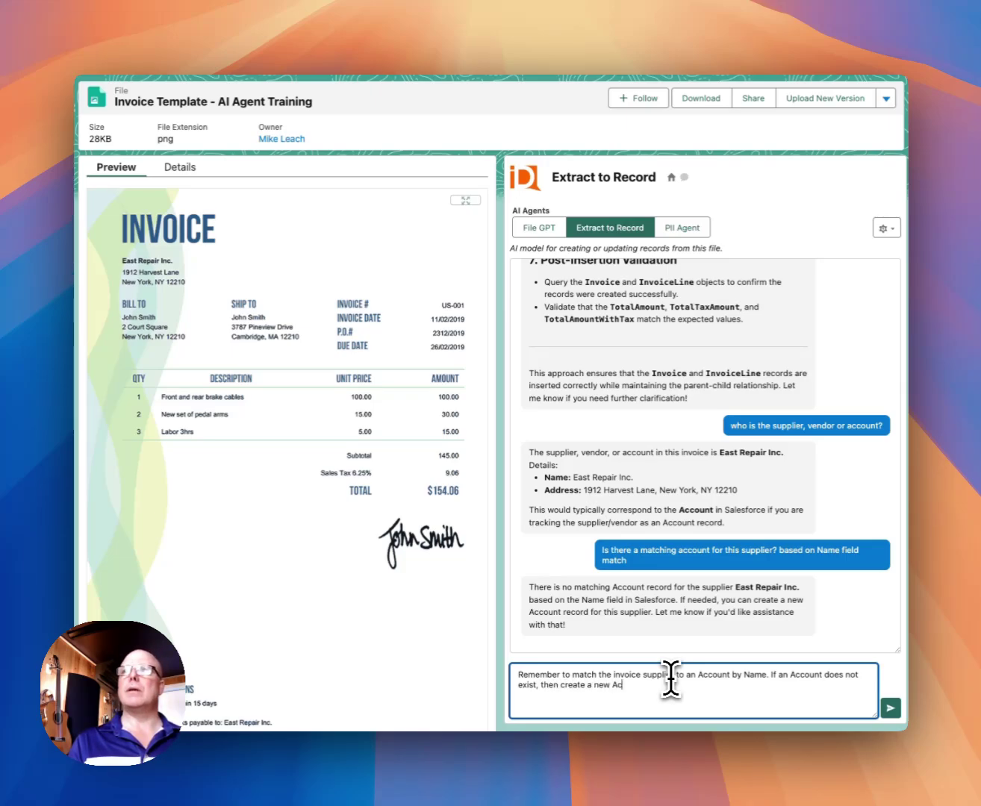
{"action": "type", "text": "count reco"}
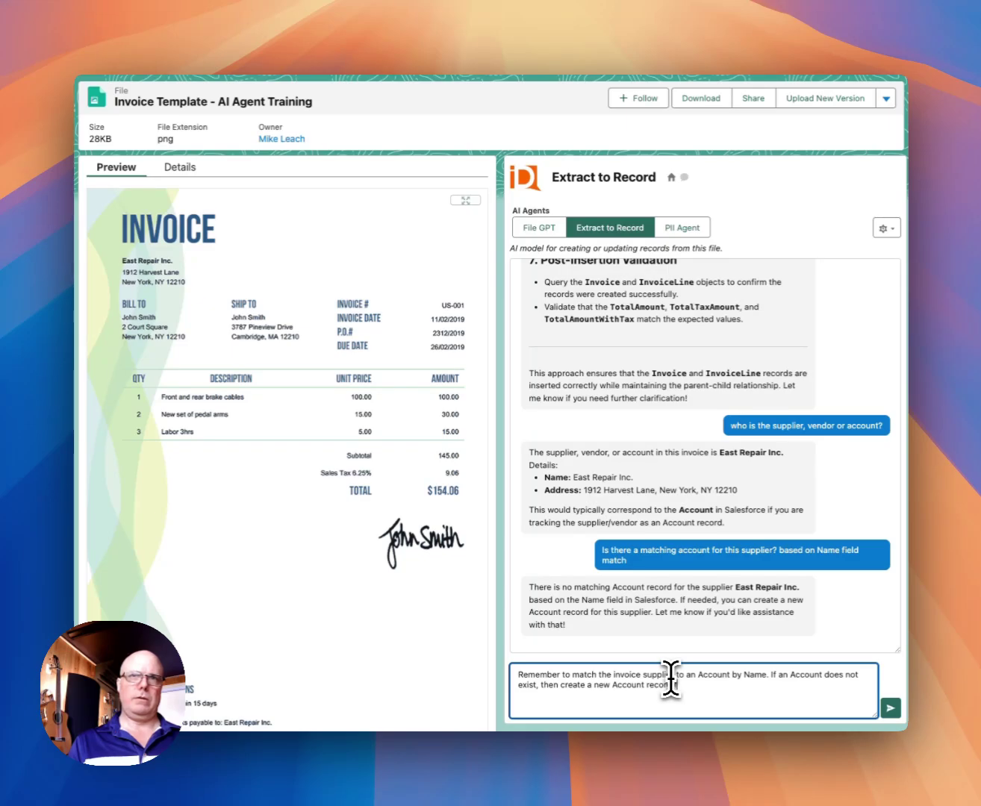
{"action": "type", "text": "rd for the vendor/supplier."}
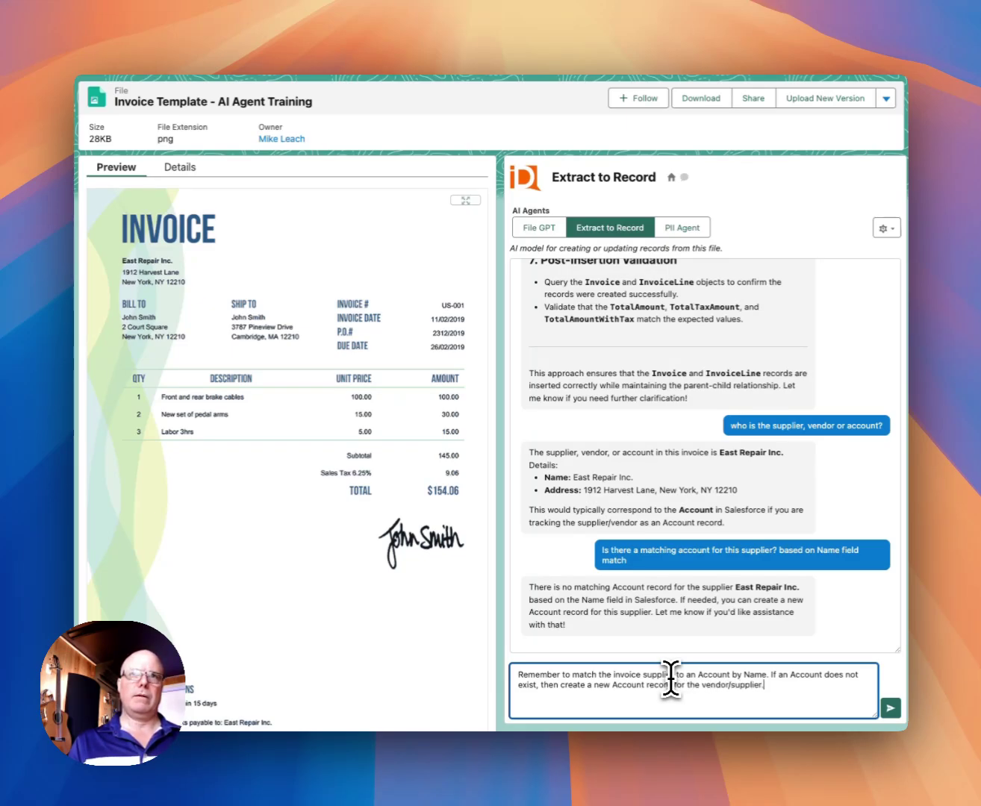
{"action": "key", "text": "Return"}
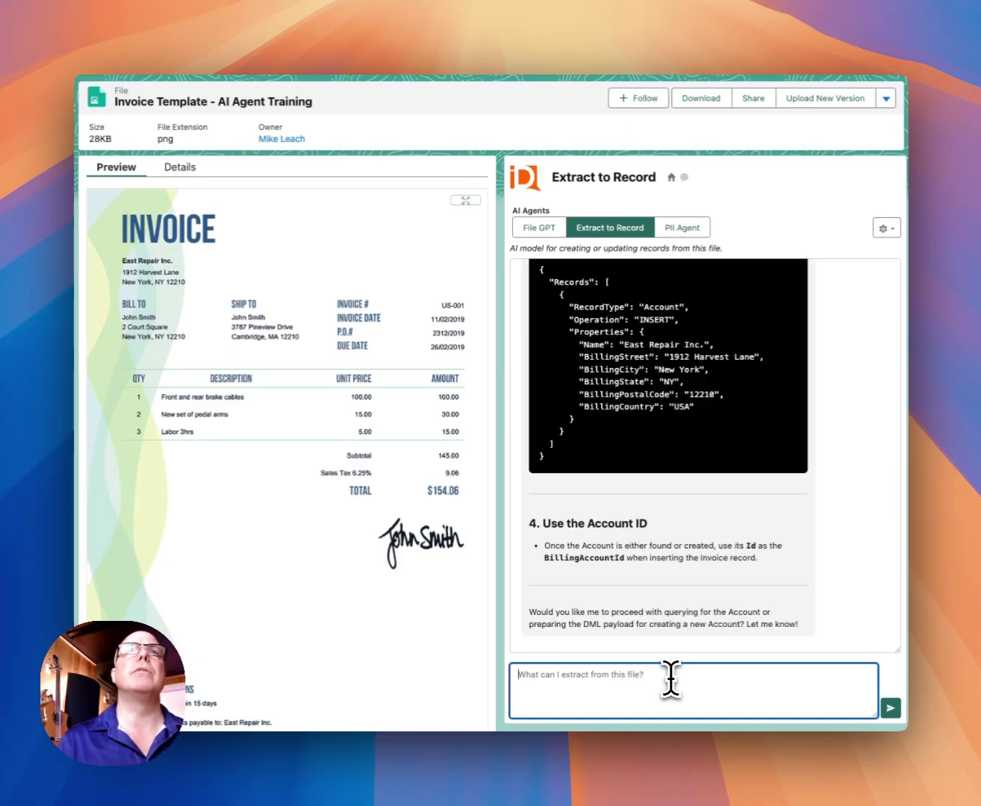
- Review the agent's reply on matching the supplier Account, including the query, the Account insert payload and use of the Account ID
{"action": "scroll", "coordinate": [650, 581], "scroll_direction": "up", "scroll_amount": 3}
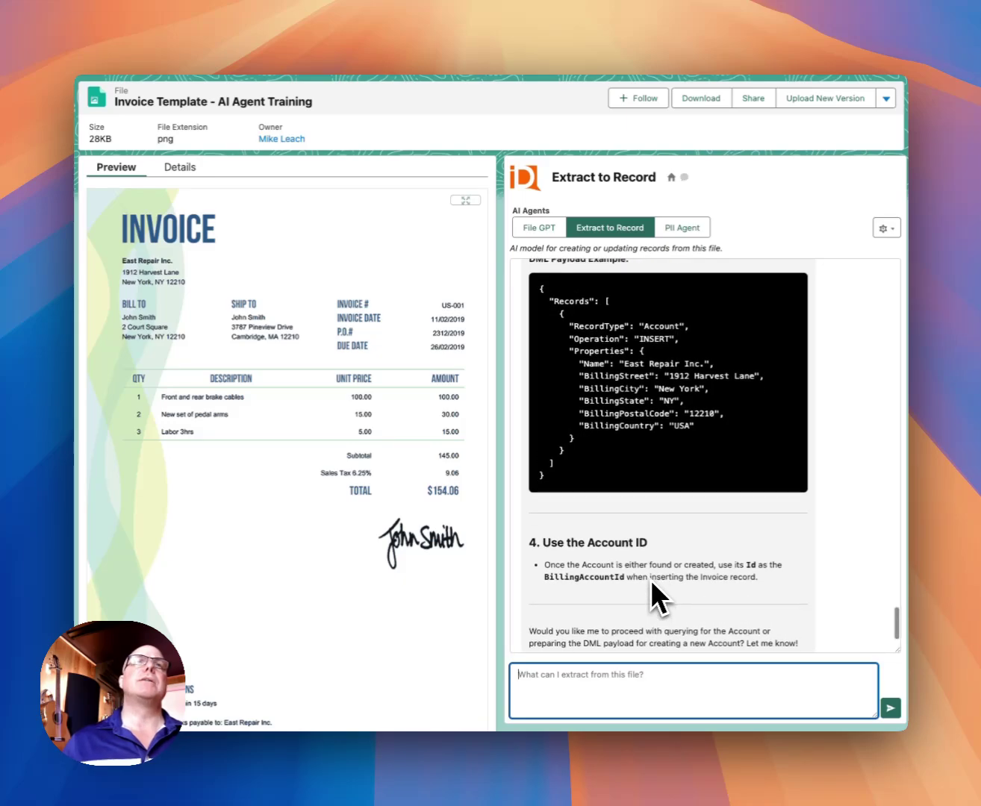
{"action": "scroll", "coordinate": [650, 579], "scroll_direction": "up", "scroll_amount": 8}
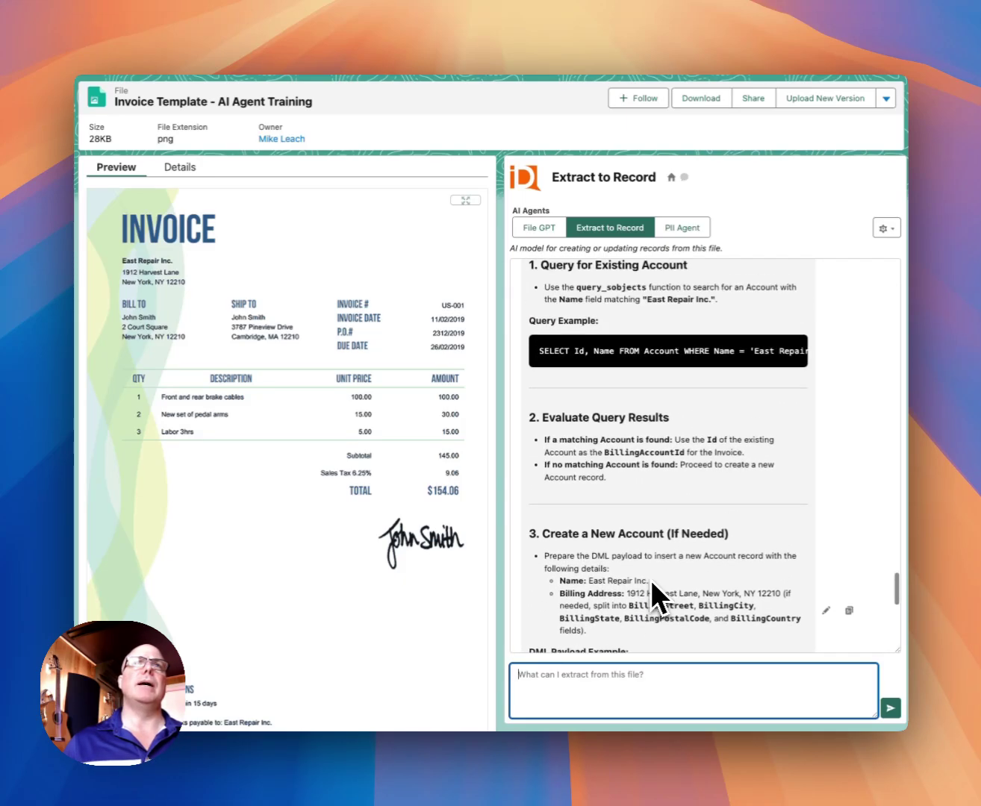
{"action": "scroll", "coordinate": [650, 580], "scroll_direction": "up", "scroll_amount": 3}
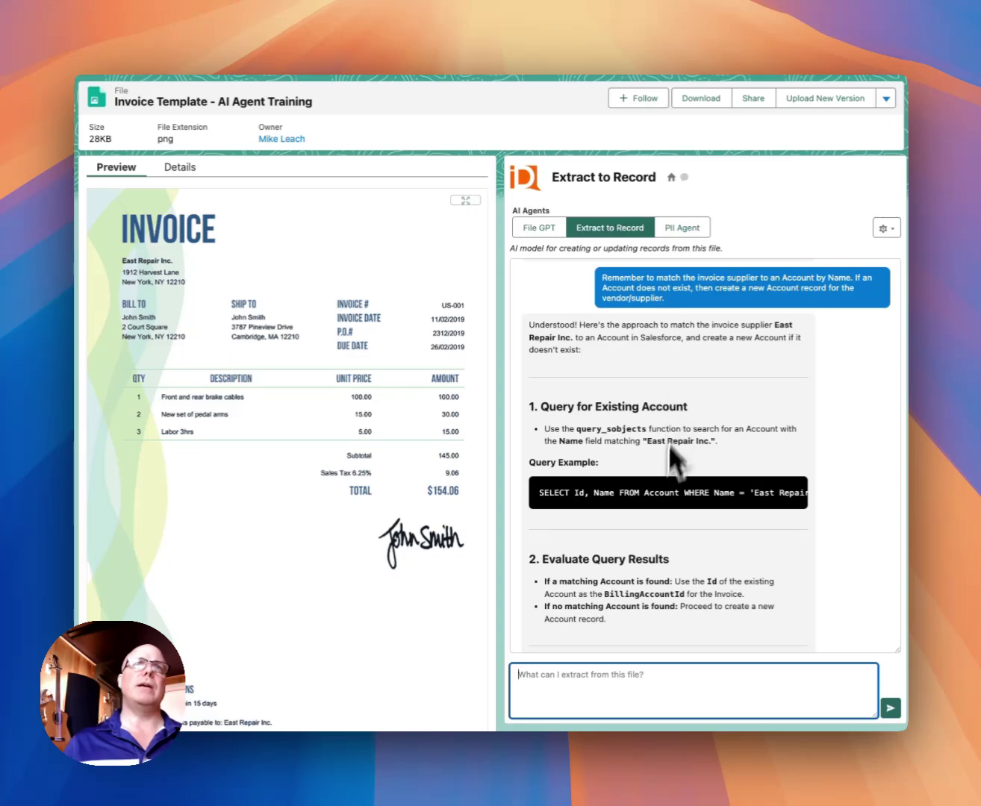
{"action": "scroll", "coordinate": [676, 545], "scroll_direction": "down", "scroll_amount": 4}
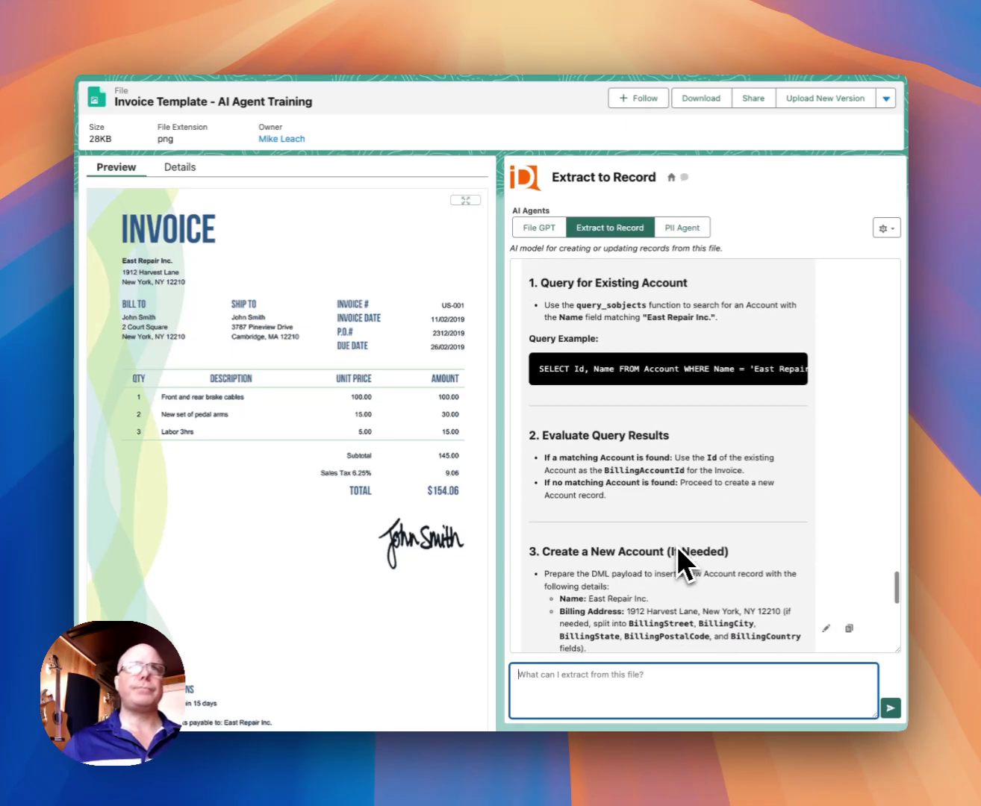
{"action": "scroll", "coordinate": [660, 521], "scroll_direction": "down", "scroll_amount": 6}
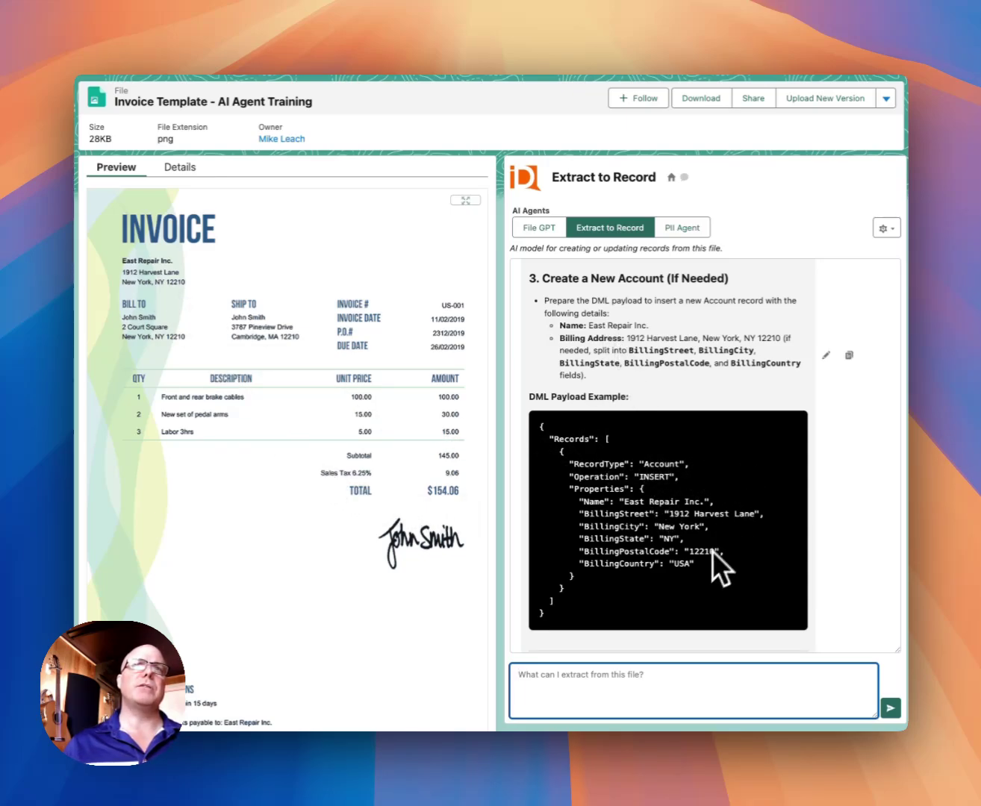
{"action": "left_click_drag", "start_coordinate": [573, 463], "coordinate": [592, 500]}
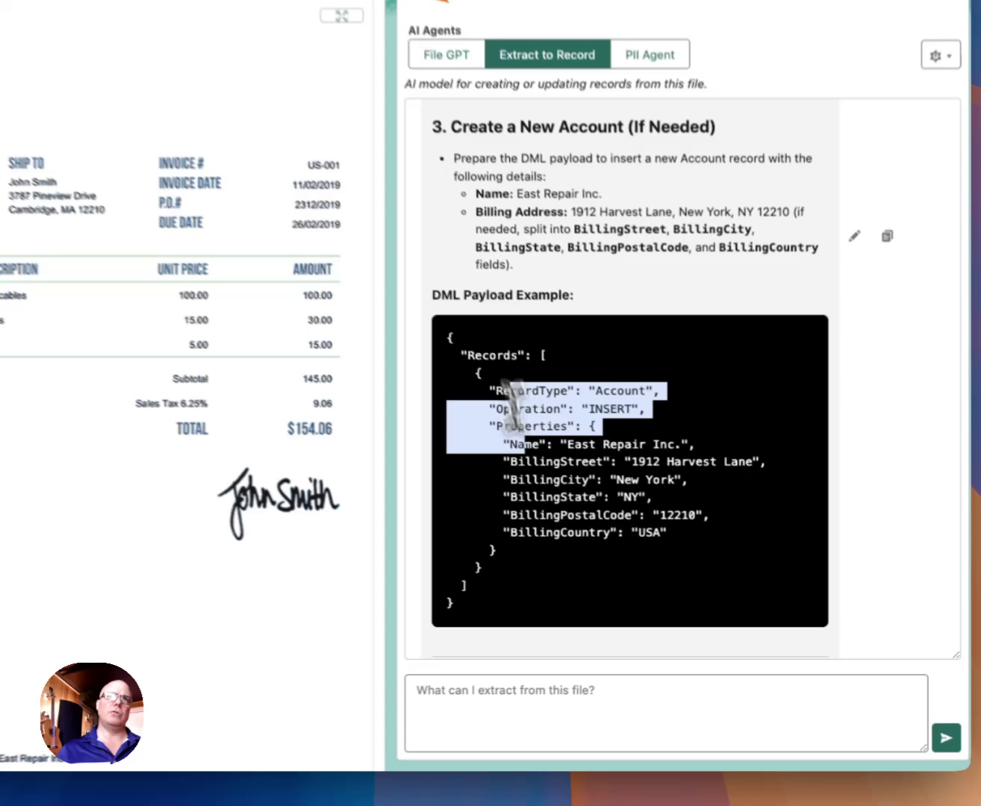
{"action": "left_click_drag", "start_coordinate": [510, 409], "coordinate": [584, 536]}
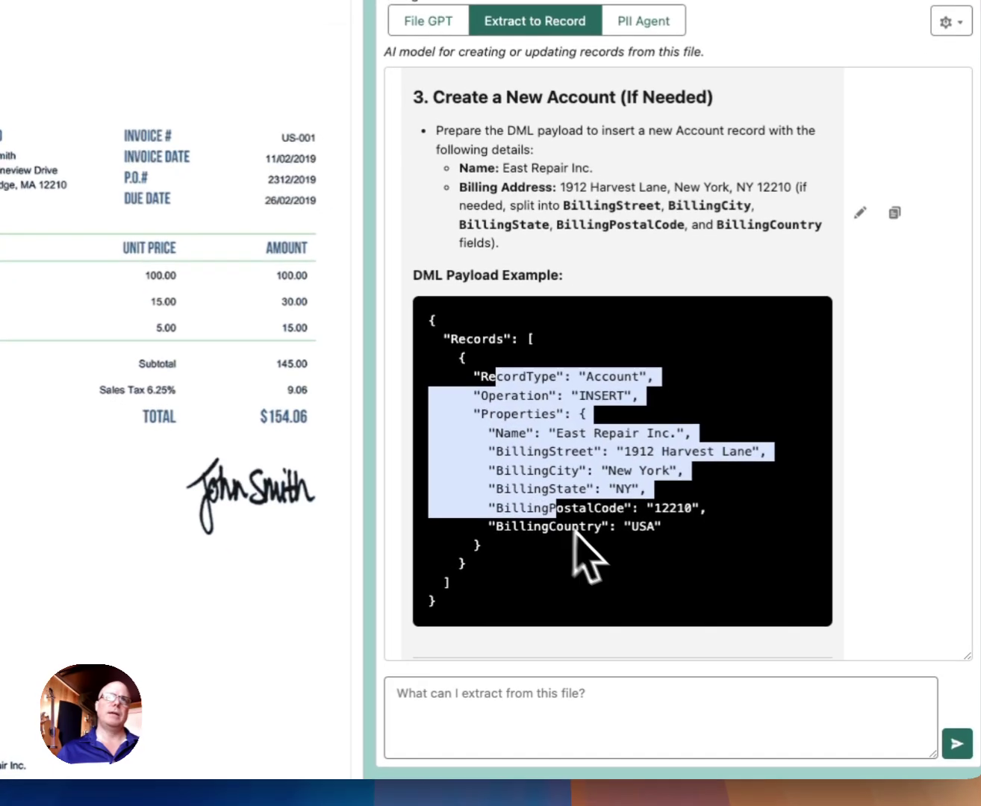
{"action": "left_click", "coordinate": [616, 576]}
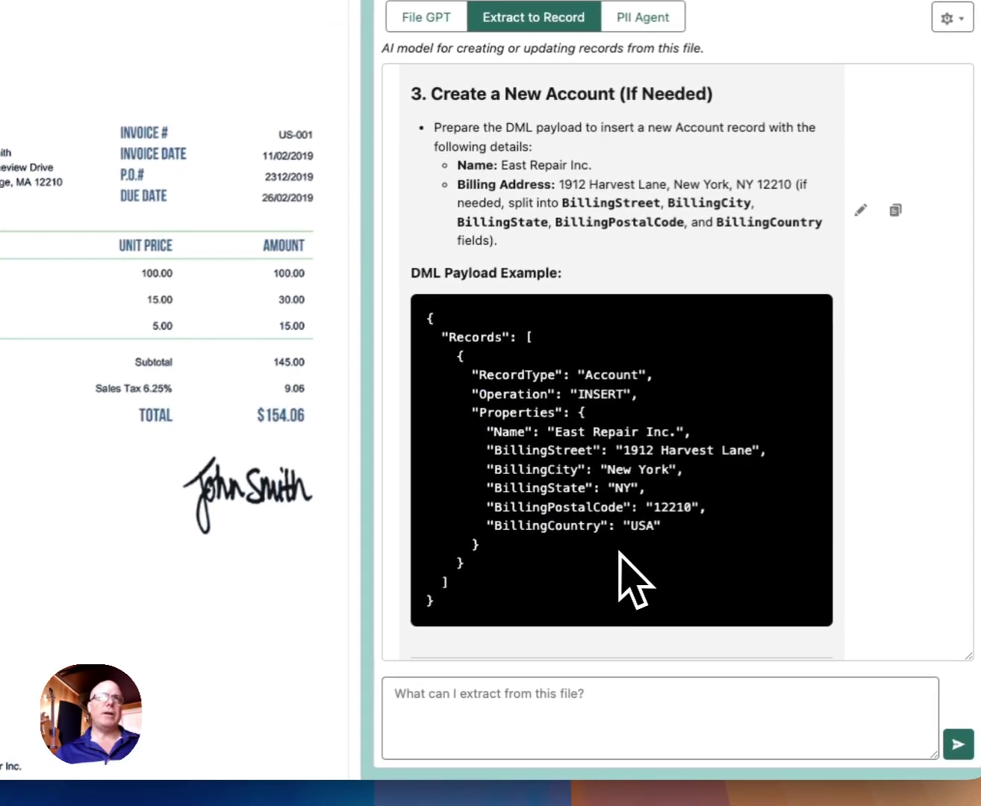
{"action": "scroll", "coordinate": [623, 575], "scroll_direction": "down", "scroll_amount": 2}
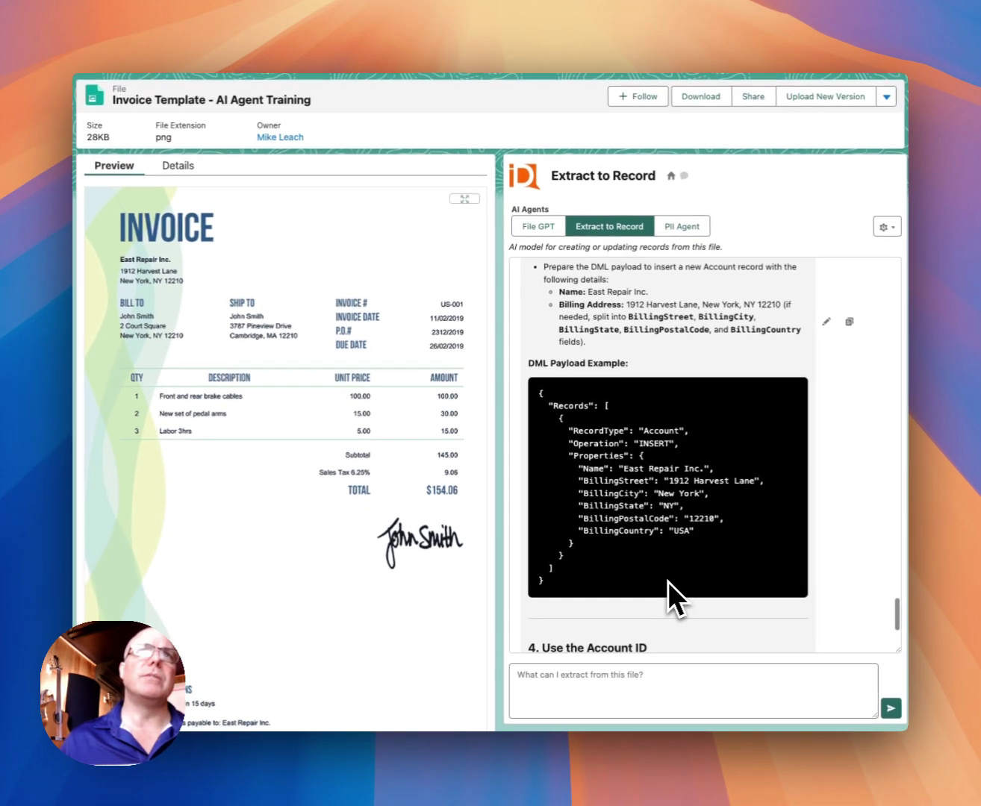
{"action": "scroll", "coordinate": [667, 582], "scroll_direction": "down", "scroll_amount": 1}
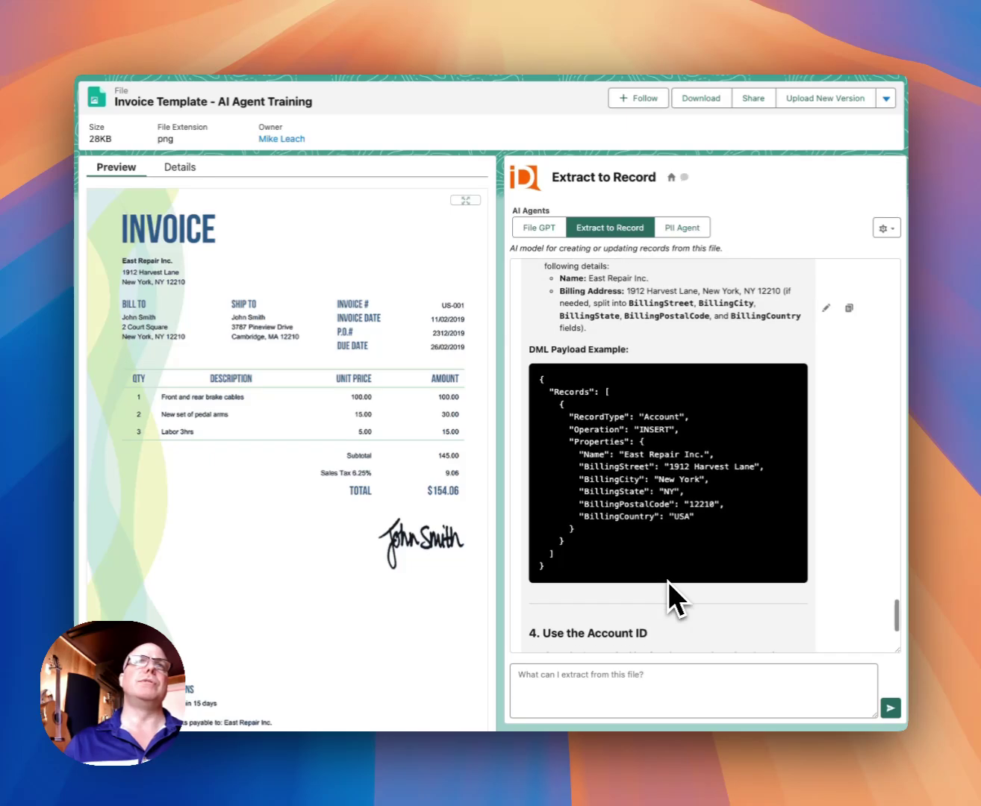
{"action": "scroll", "coordinate": [673, 582], "scroll_direction": "down", "scroll_amount": 1}
{"action": "scroll", "coordinate": [672, 590], "scroll_direction": "down", "scroll_amount": 2}
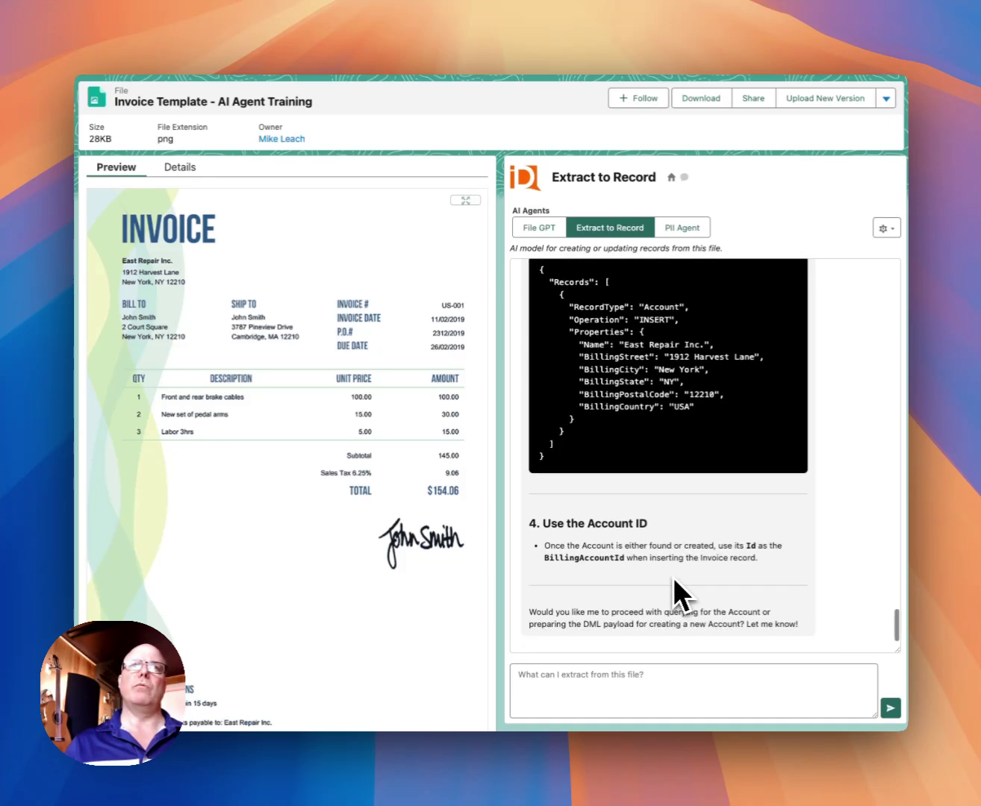
{"action": "scroll", "coordinate": [673, 589], "scroll_direction": "down", "scroll_amount": 1}
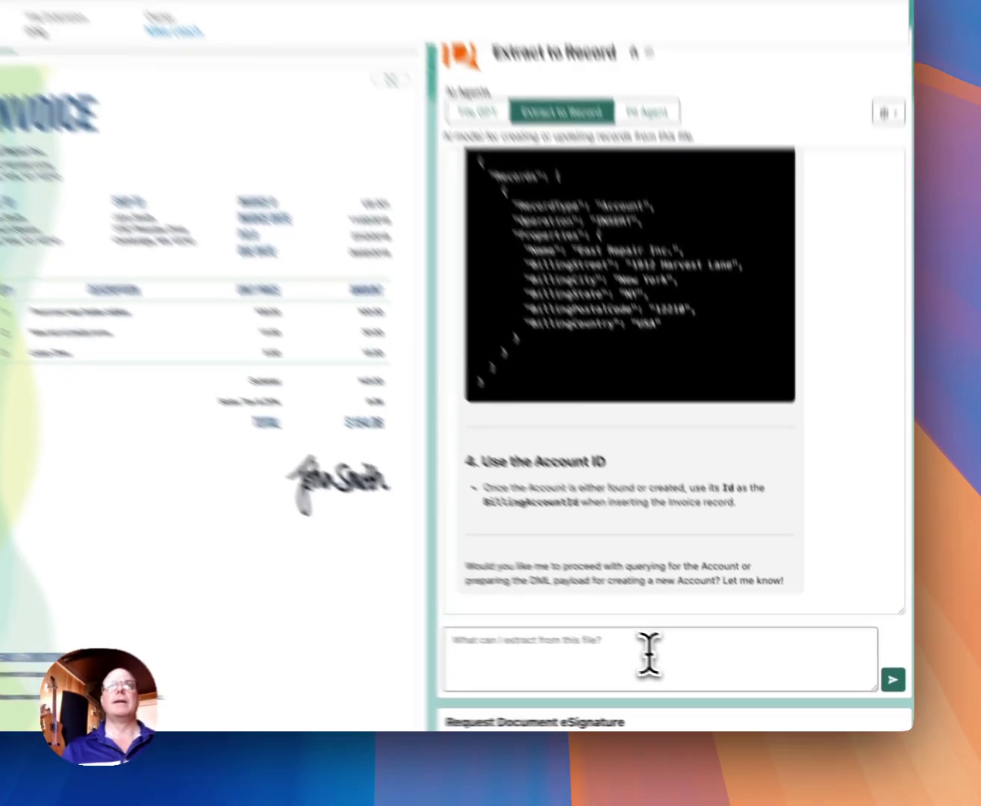
- Begin the agent's prompt with "Remember that additional charges line Sales Tax, Shipping and Handling should be included"
{"action": "left_click", "coordinate": [685, 663]}
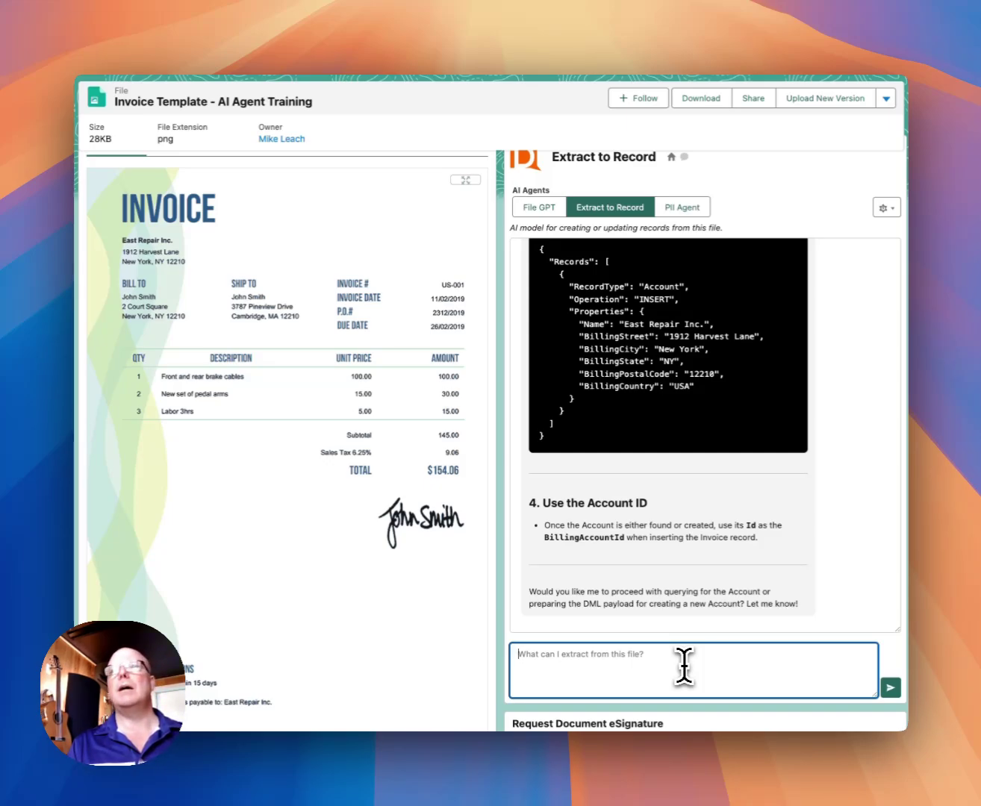
{"action": "type", "text": "Remember that additional"}
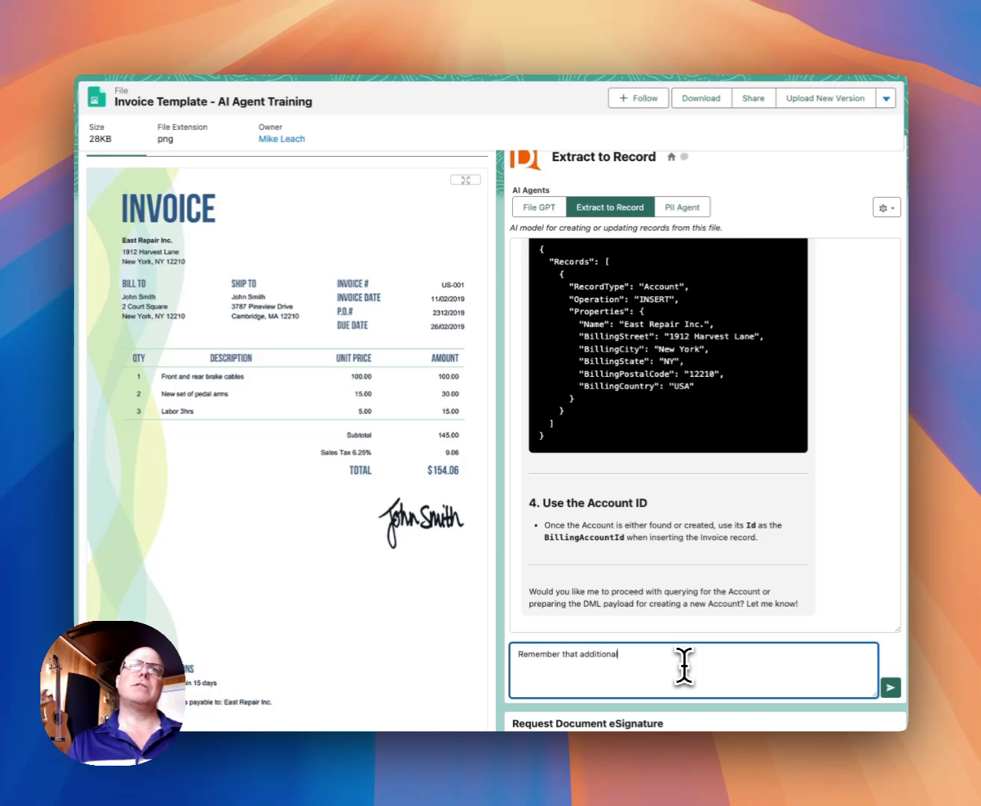
{"action": "type", "text": " charges "}
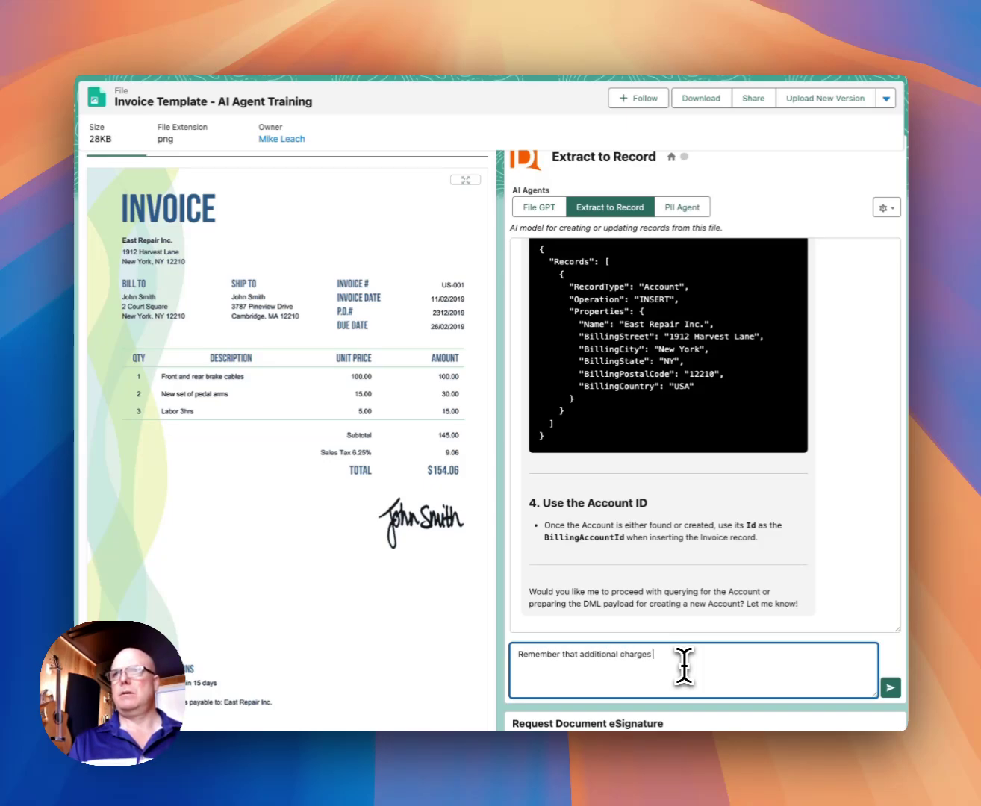
{"action": "type", "text": "line Sa"}
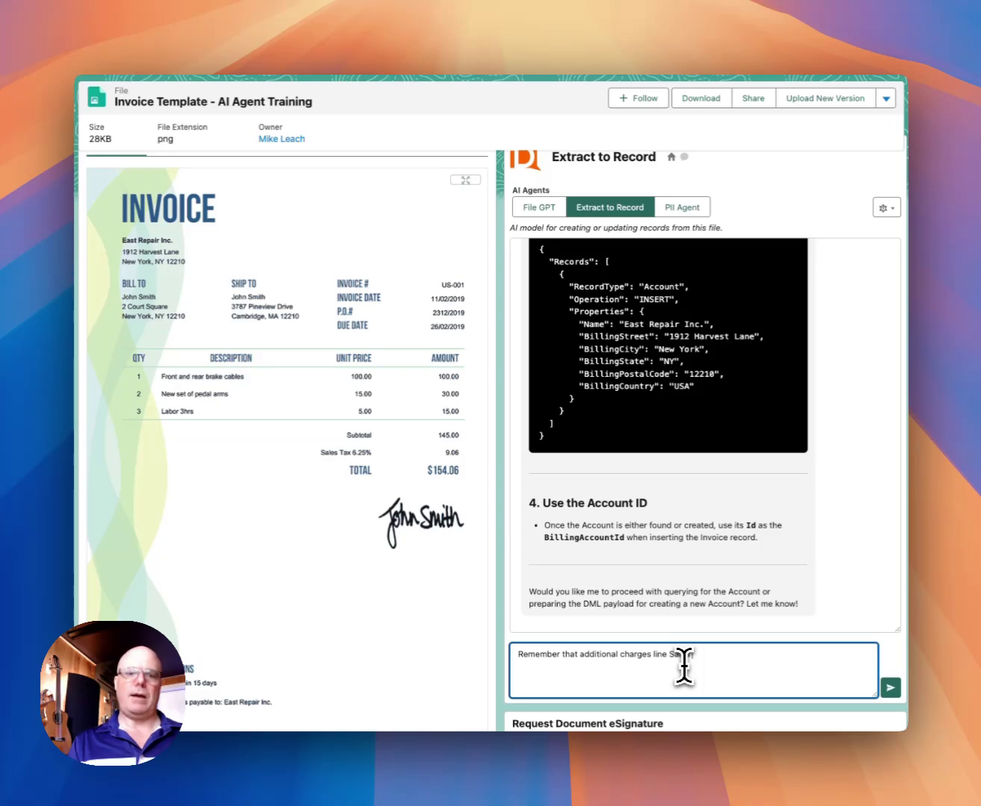
{"action": "type", "text": "les Tax, Shipp"}
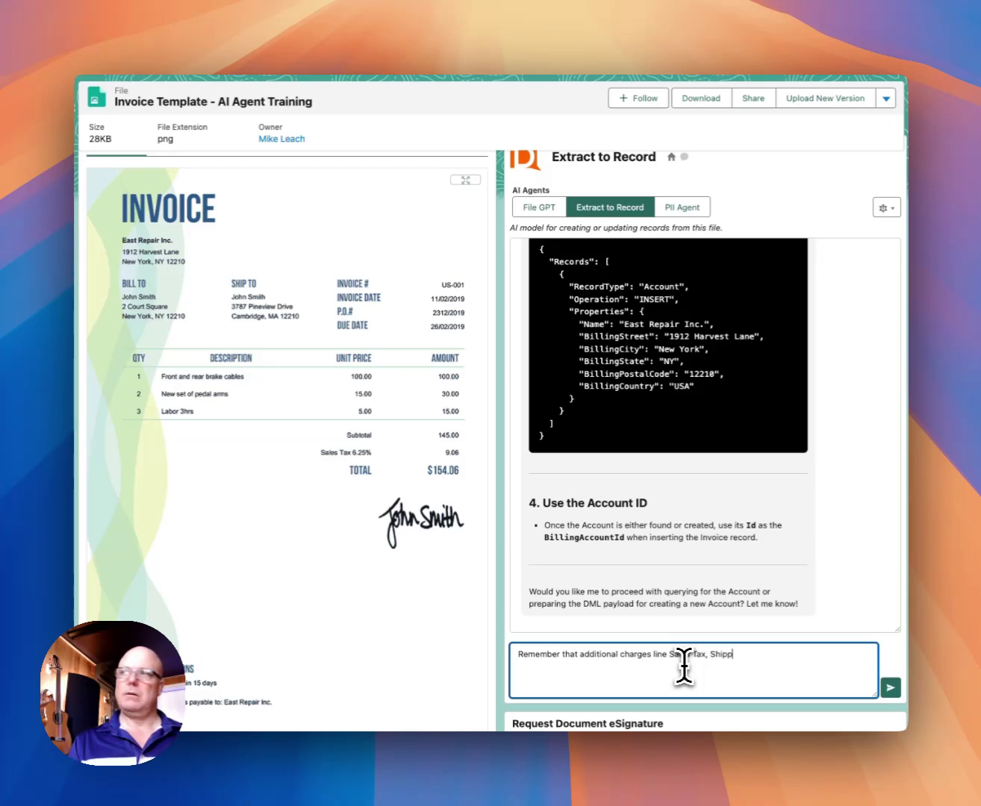
{"action": "type", "text": "ing and Handlin"}
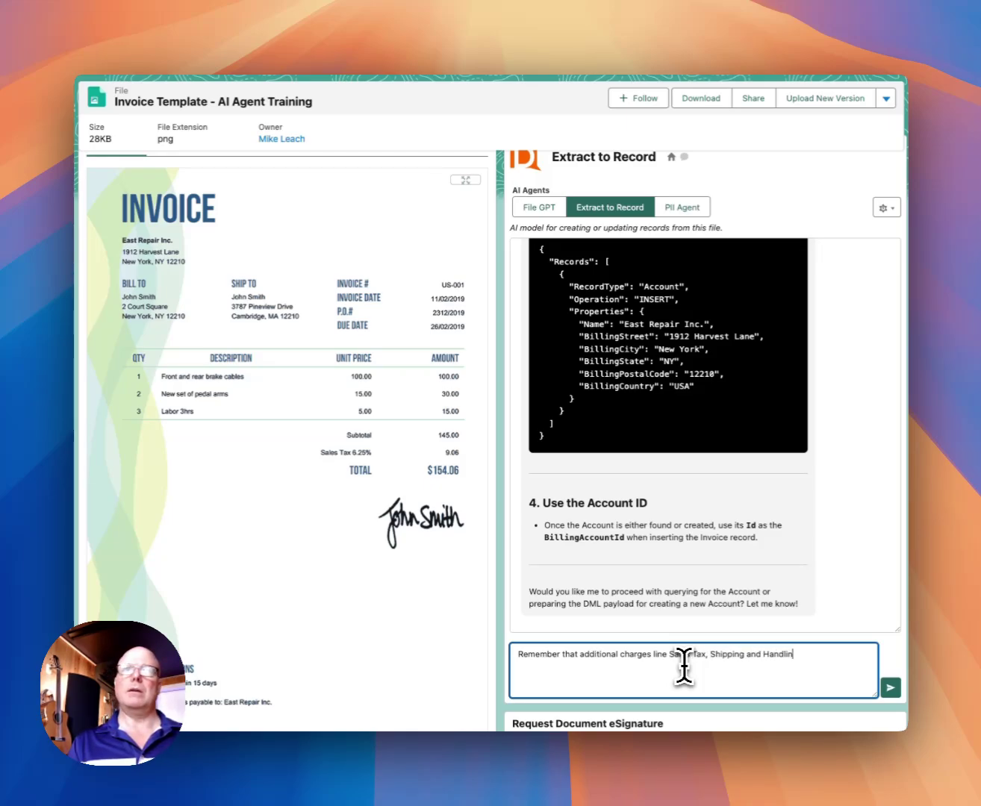
{"action": "type", "text": "g should be includ"}
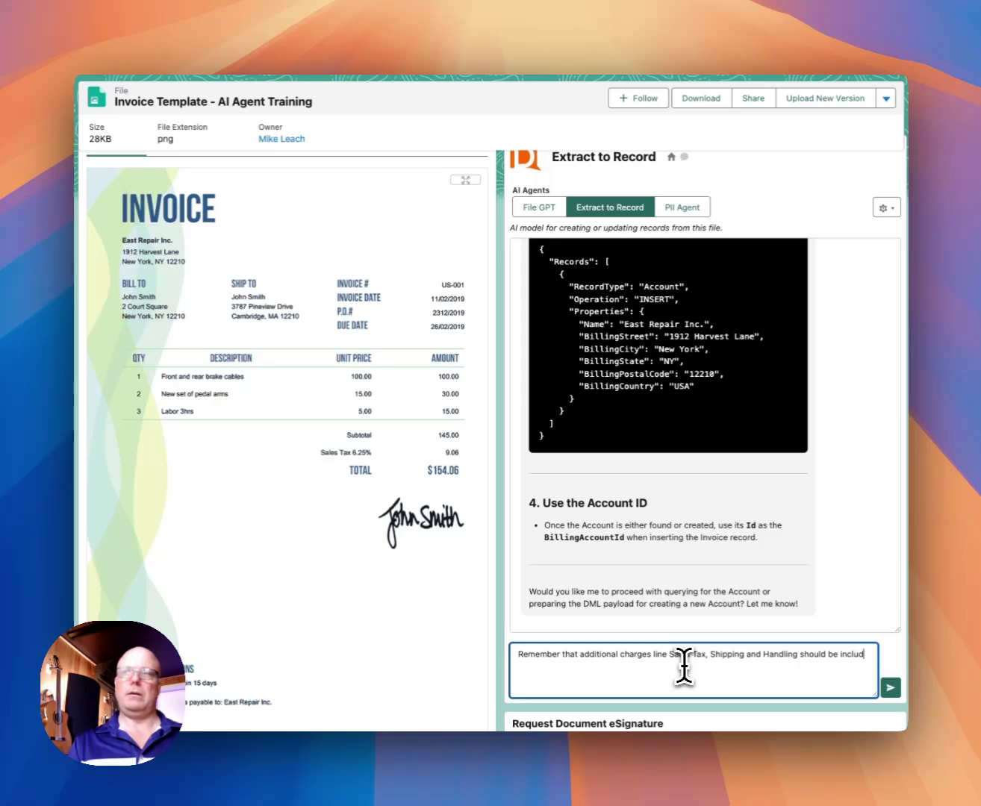
{"action": "type", "text": "d"}
{"action": "key", "text": "BackSpace"}
{"action": "type", "text": "ed "}
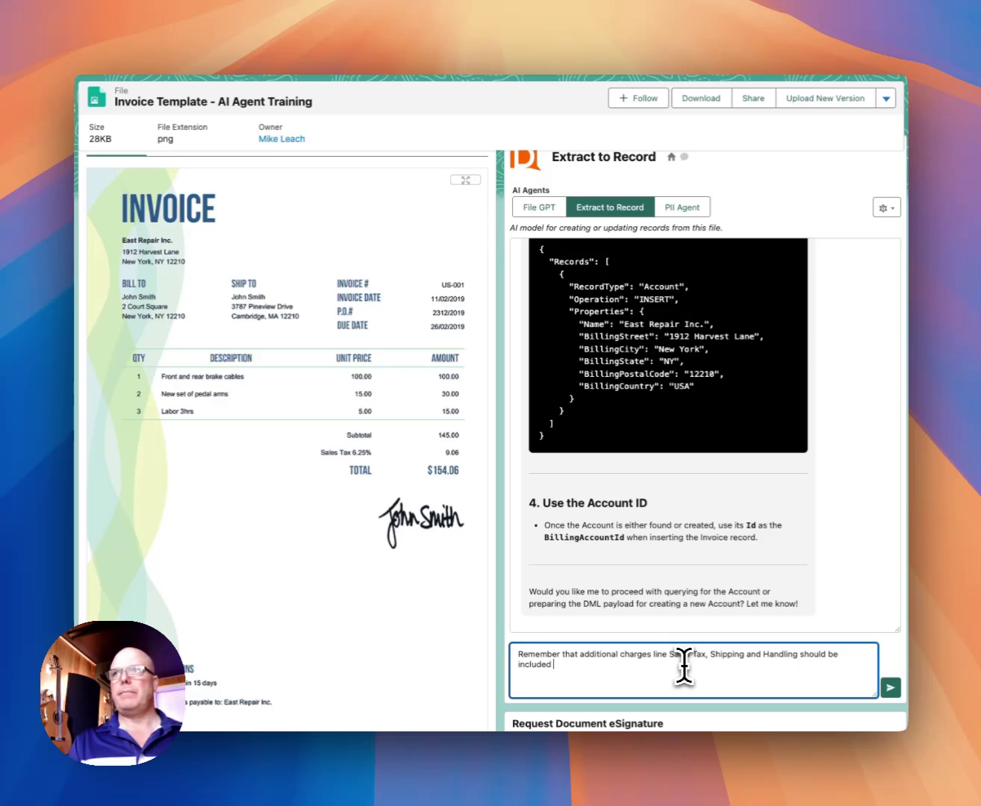
- Finish the prompt with "in the line items to ensure the Invoice total amount matches the file invoice total amount." and send it
{"action": "type", "text": "in the line ite"}
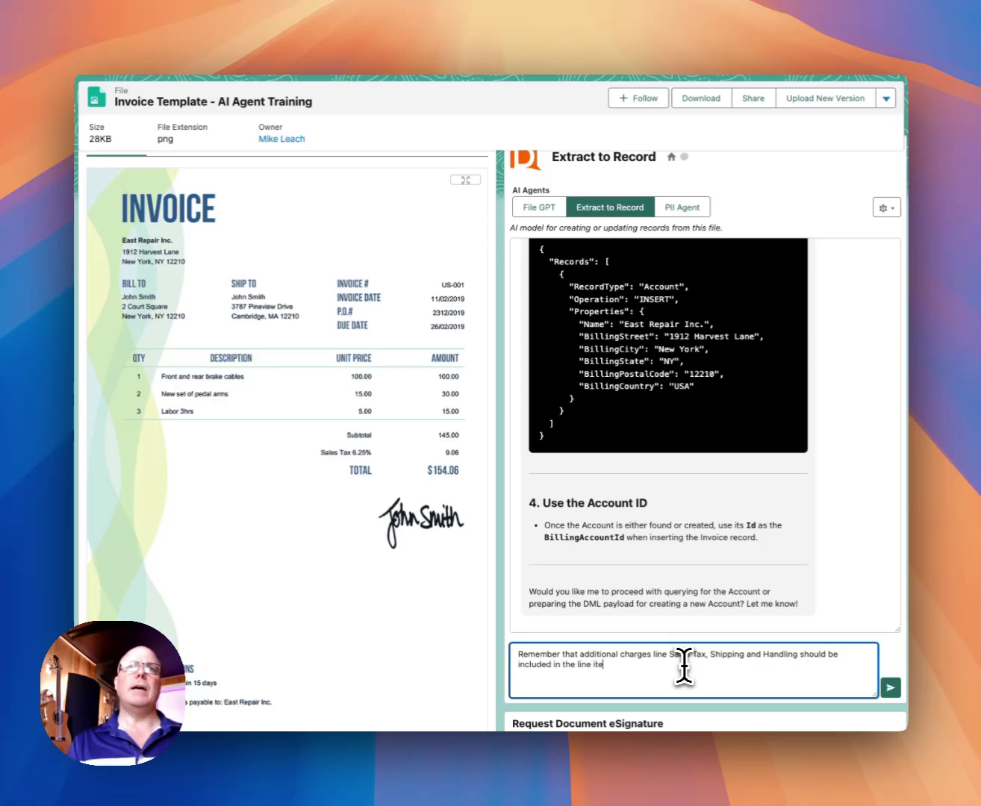
{"action": "type", "text": "ms to ensure"}
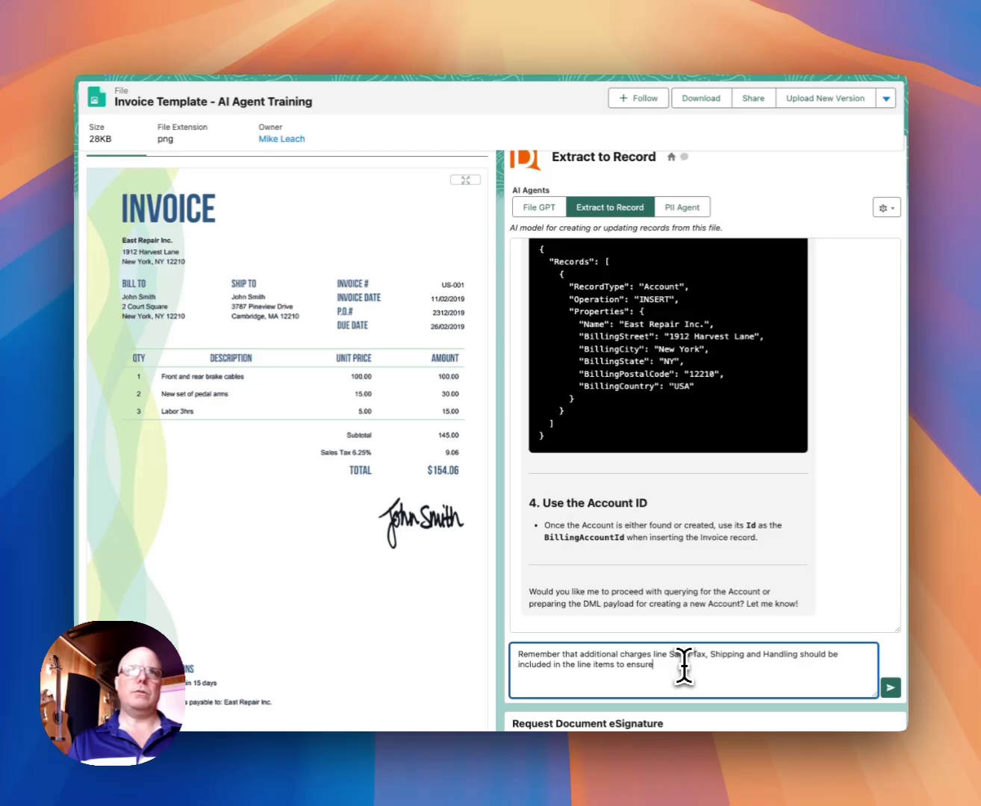
{"action": "type", "text": " the"}
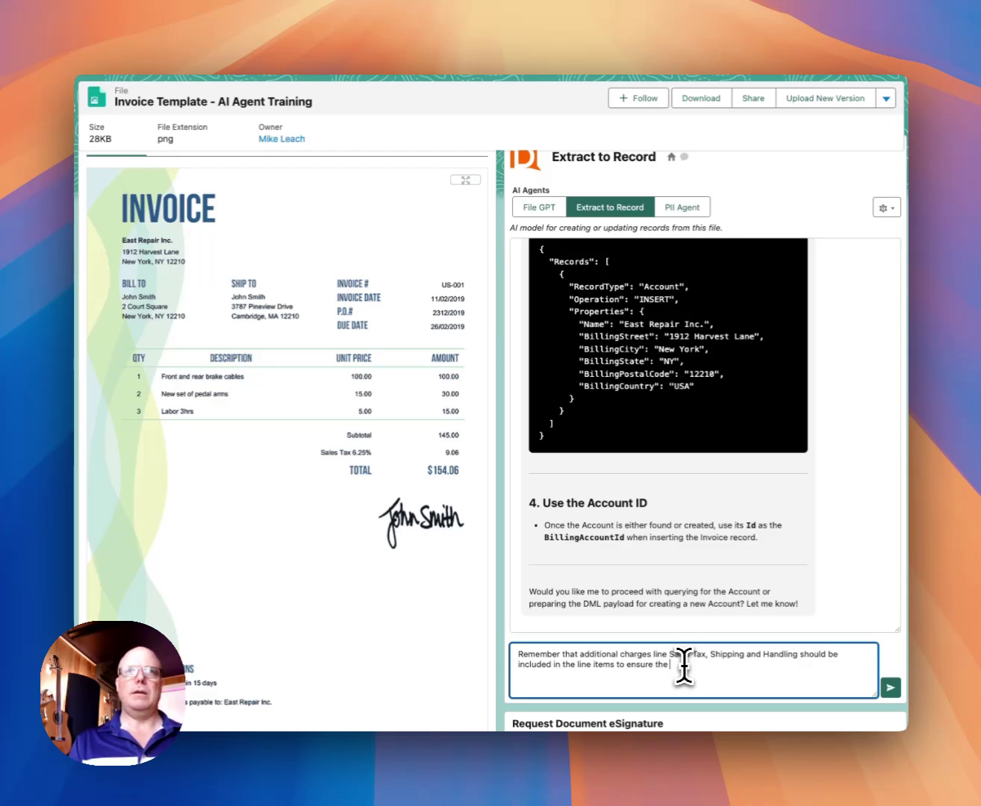
{"action": "type", "text": " Invoice total amount"}
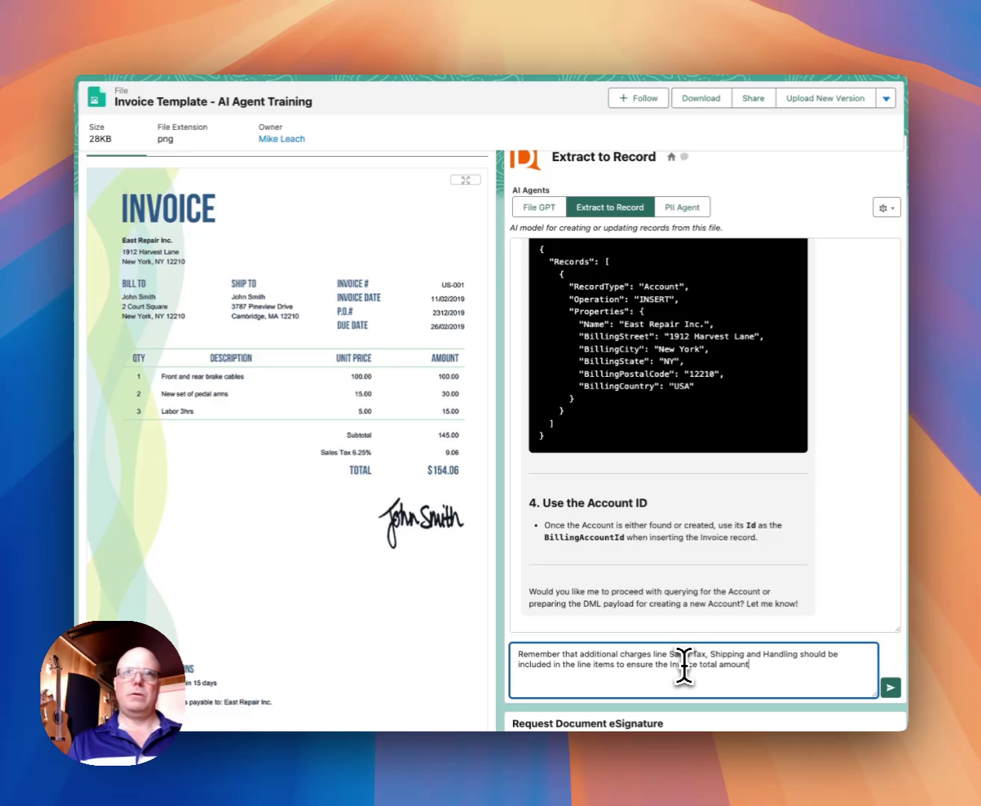
{"action": "type", "text": " marches"}
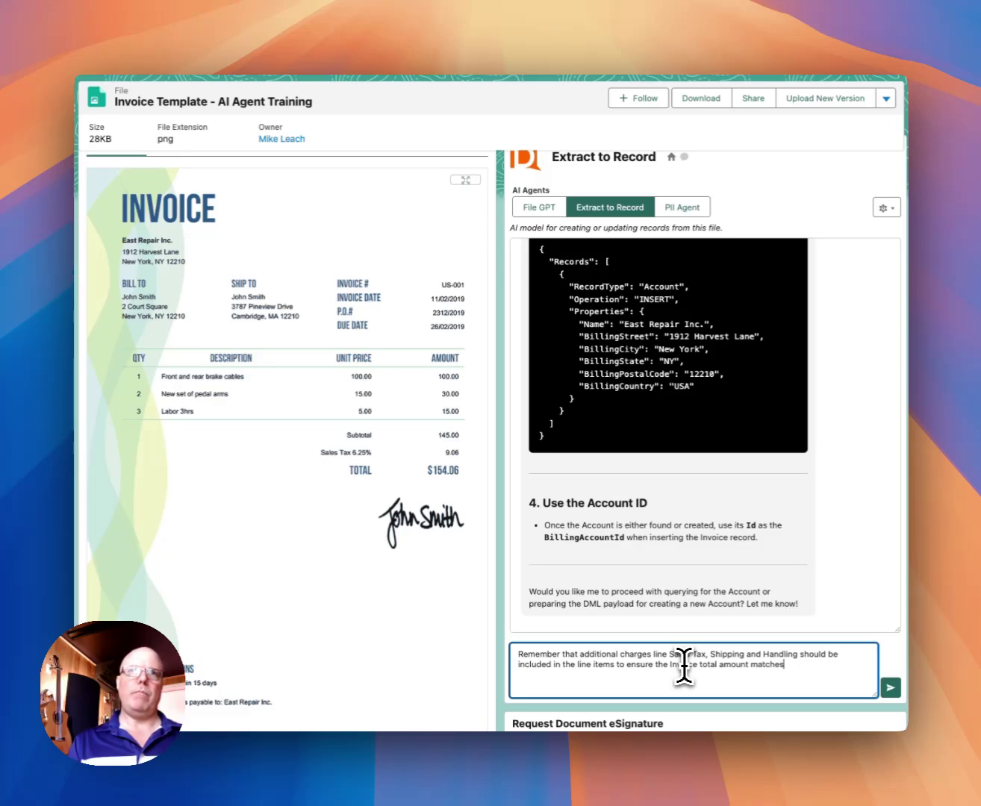
{"action": "type", "text": " the"}
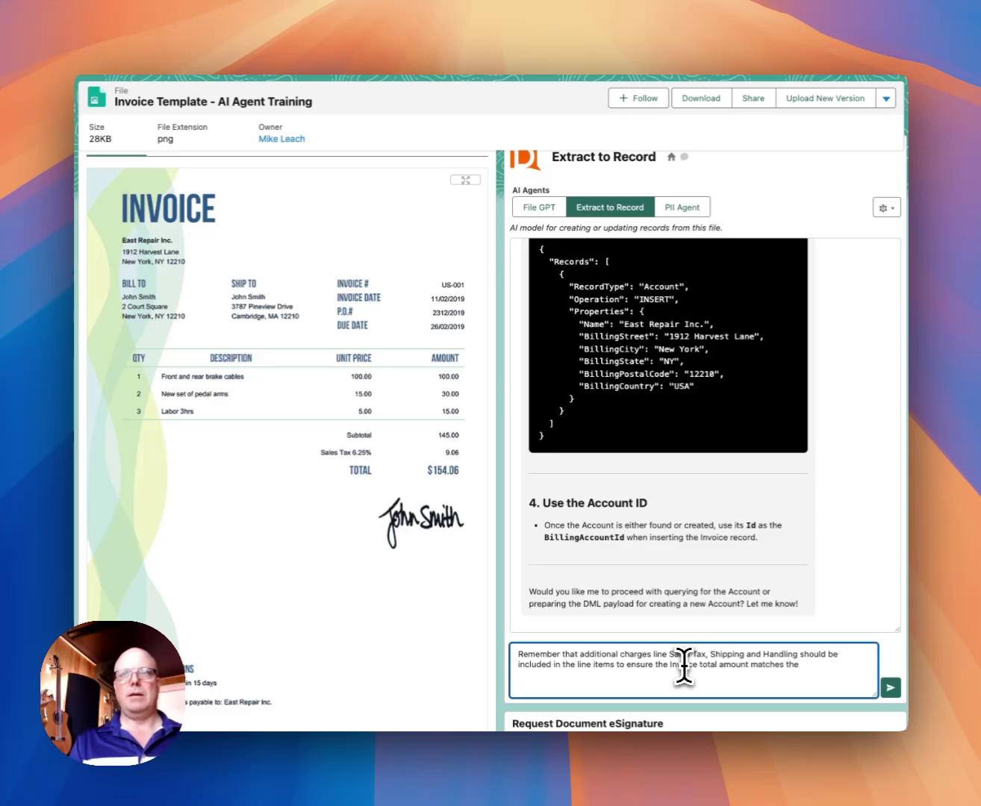
{"action": "type", "text": " file invoice "}
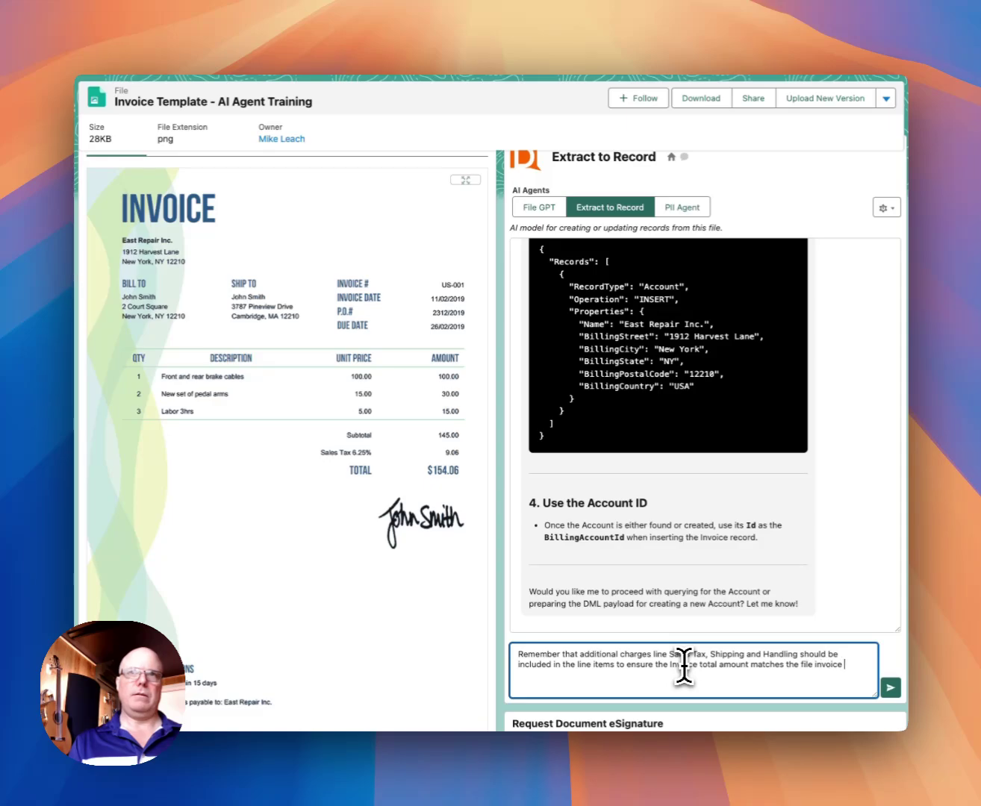
{"action": "type", "text": "total amount."}
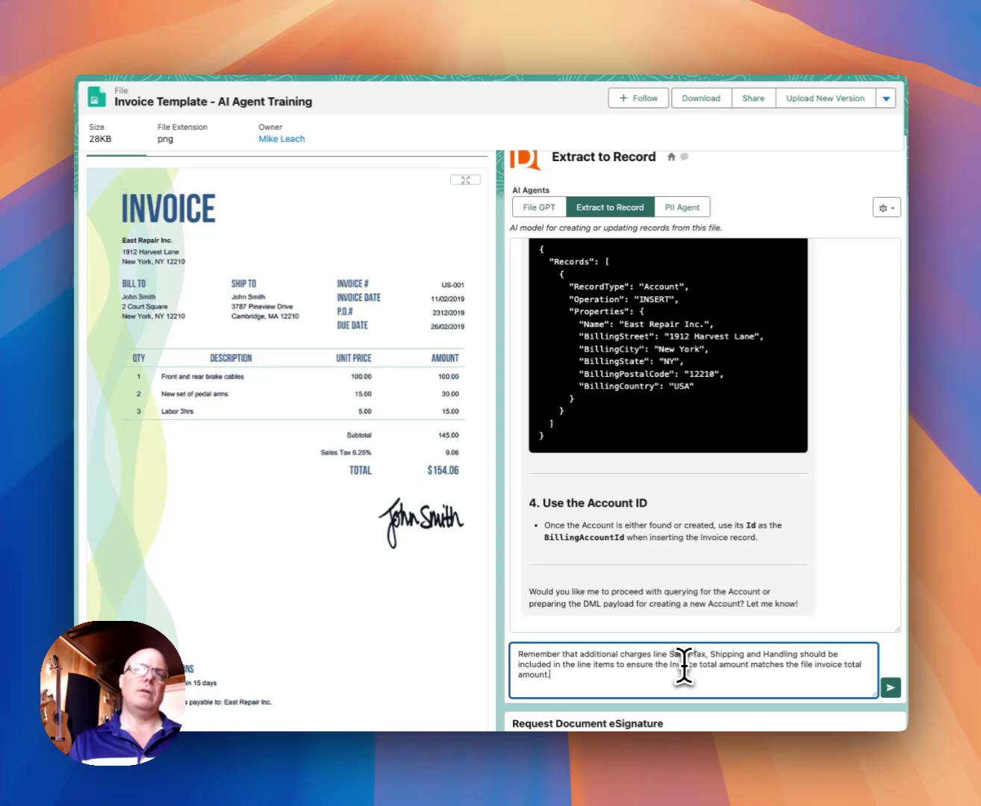
{"action": "key", "text": "Return"}
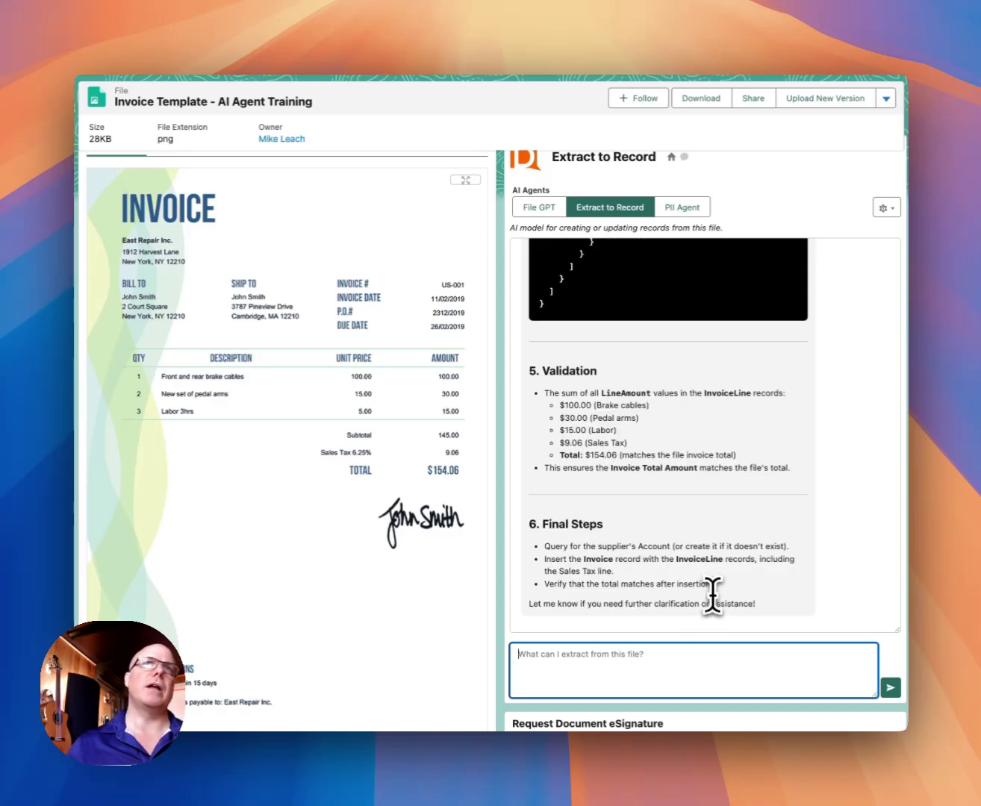
- Review the agent's reply on identifying additional charges, adding sales tax as a line item and matching the invoice total
{"action": "scroll", "coordinate": [720, 522], "scroll_direction": "up", "scroll_amount": 5}
{"action": "scroll", "coordinate": [720, 529], "scroll_direction": "up", "scroll_amount": 10}
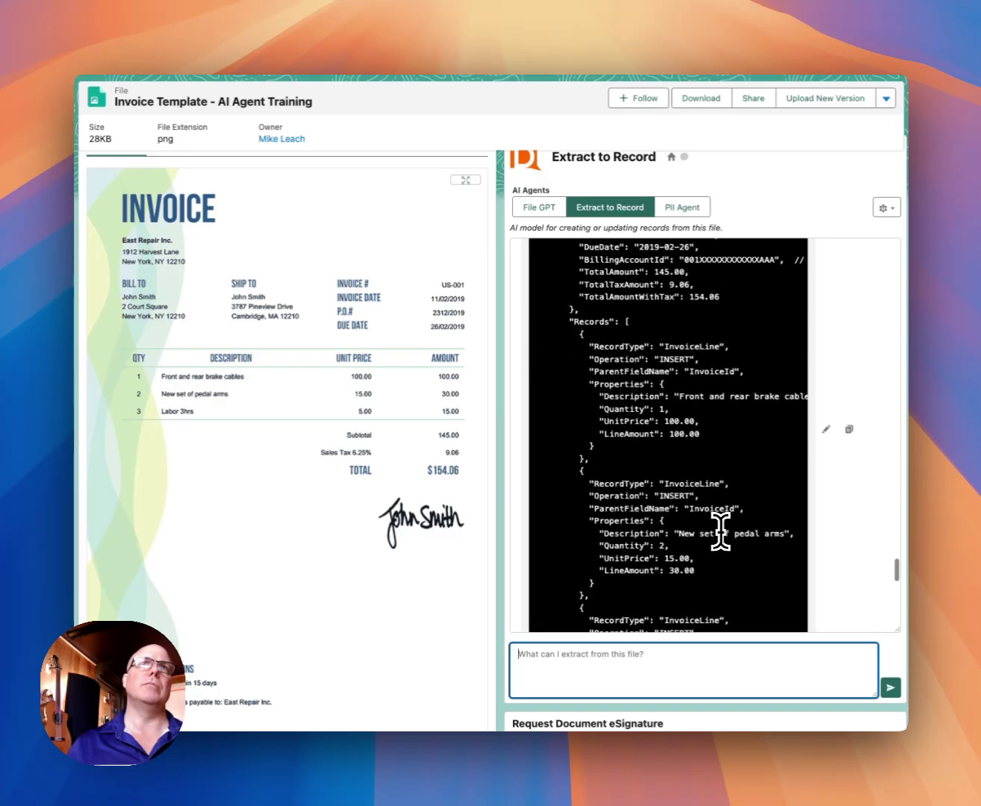
{"action": "scroll", "coordinate": [720, 533], "scroll_direction": "up", "scroll_amount": 3}
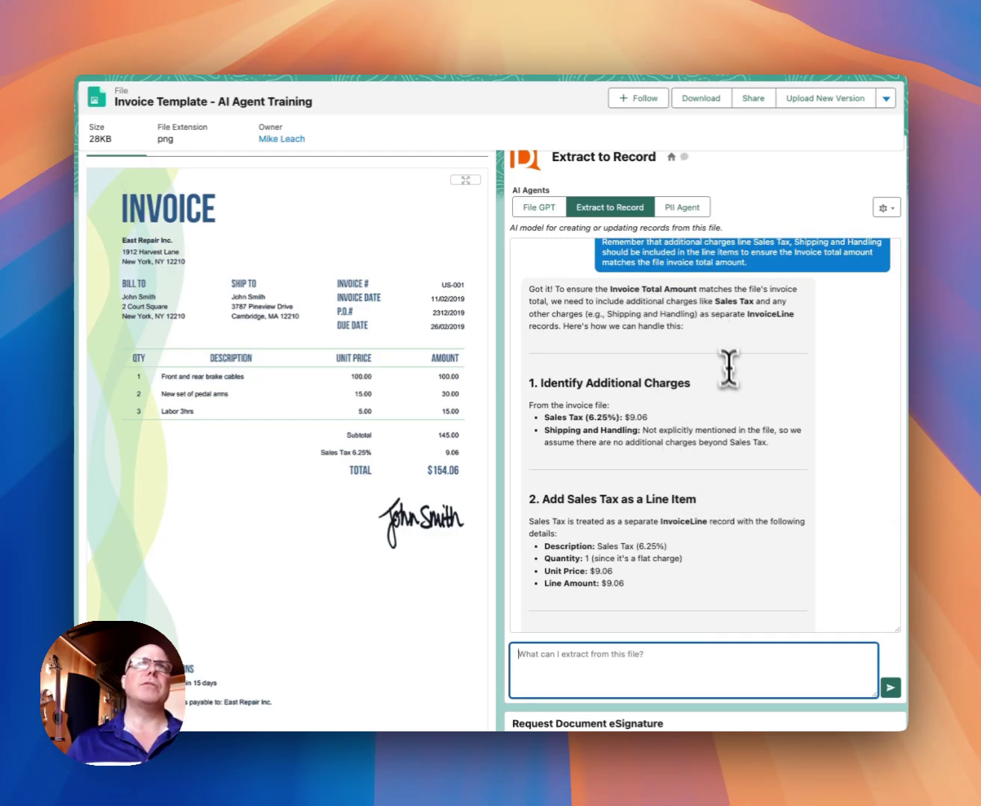
{"action": "scroll", "coordinate": [730, 407], "scroll_direction": "down", "scroll_amount": 1}
{"action": "scroll", "coordinate": [730, 415], "scroll_direction": "down", "scroll_amount": 3}
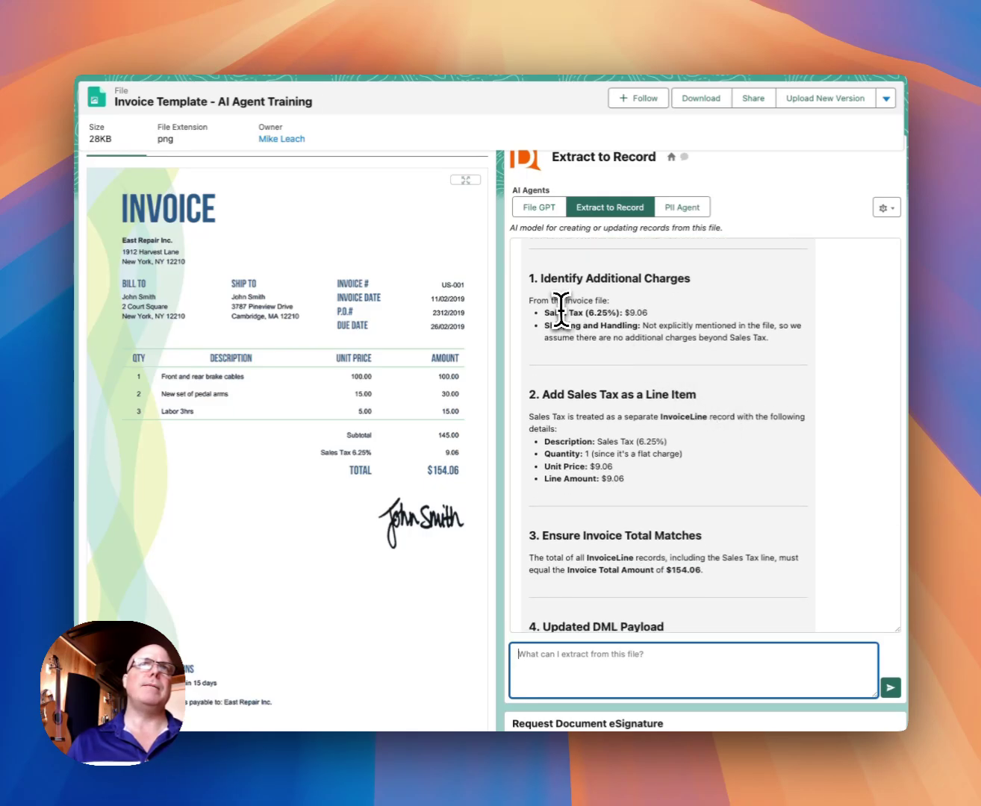
{"action": "scroll", "coordinate": [696, 385], "scroll_direction": "down", "scroll_amount": 3}
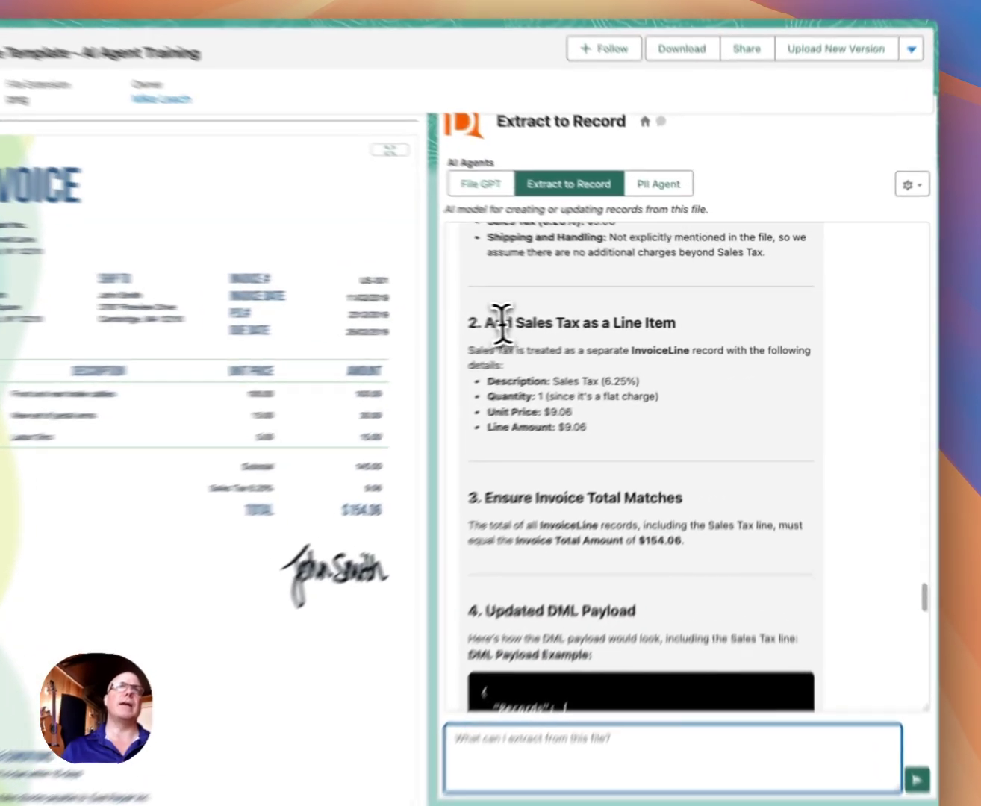
{"action": "left_click_drag", "start_coordinate": [502, 322], "coordinate": [596, 322]}
{"action": "scroll", "coordinate": [648, 423], "scroll_direction": "down", "scroll_amount": 5}
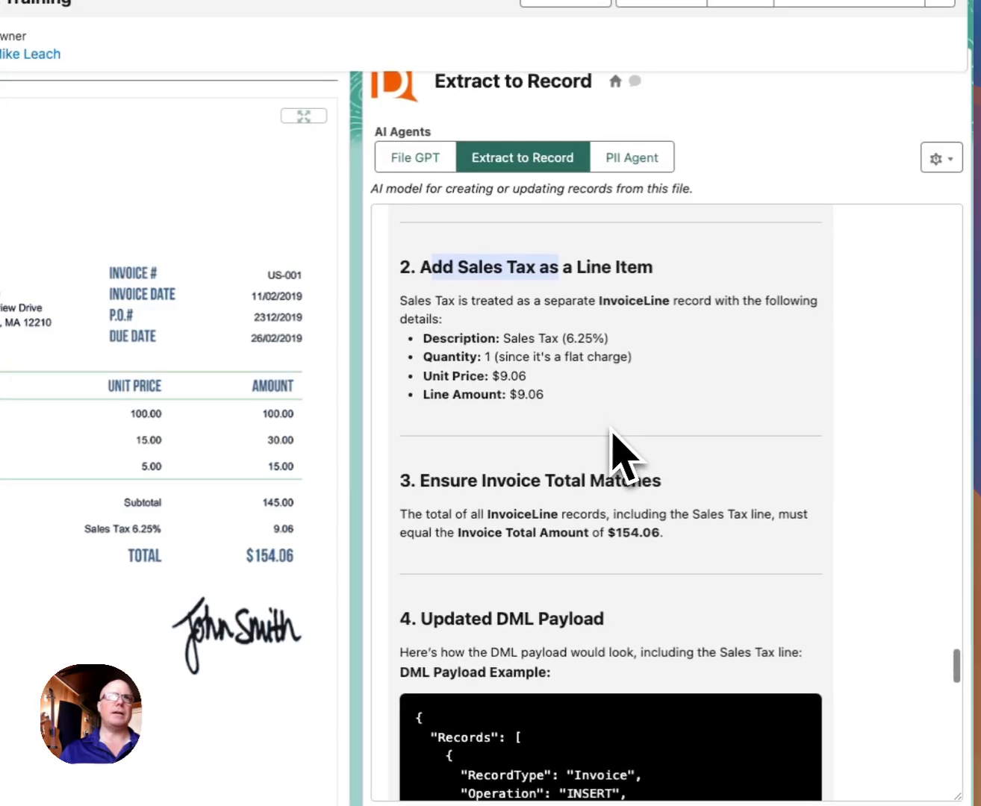
{"action": "scroll", "coordinate": [611, 433], "scroll_direction": "down", "scroll_amount": 2}
{"action": "left_click_drag", "start_coordinate": [665, 394], "coordinate": [449, 377]}
{"action": "left_click", "coordinate": [699, 399]}
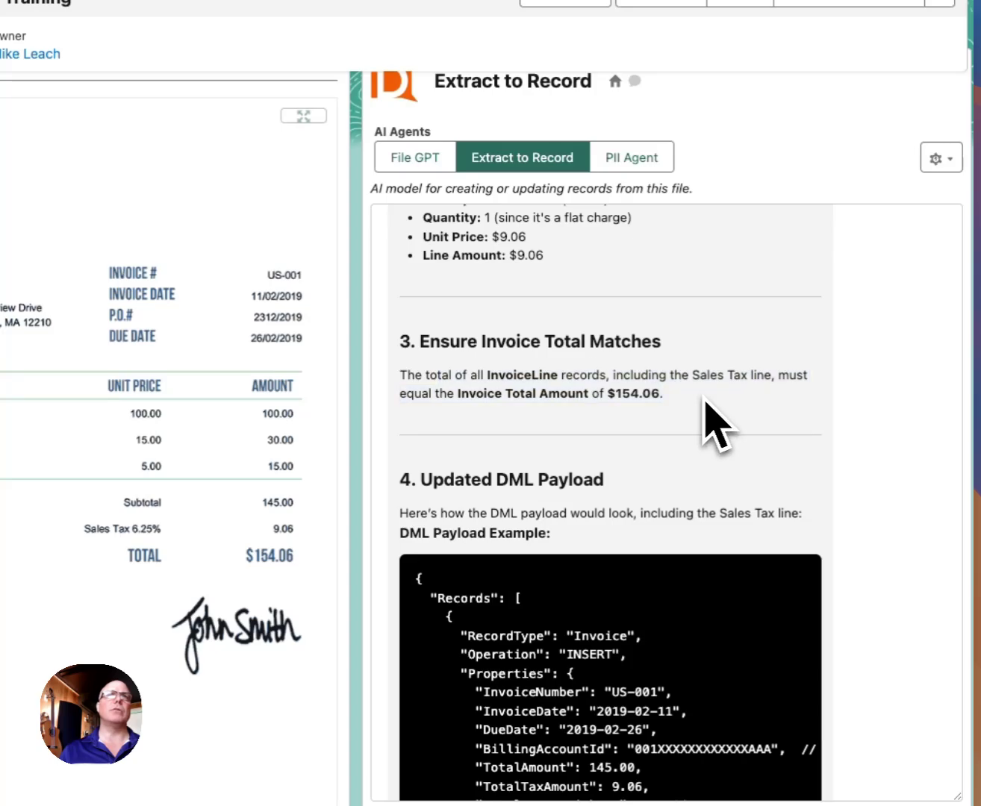
- Review the agent's updated DML payload with the Sales Tax line, its total validation and the final steps
{"action": "scroll", "coordinate": [704, 401], "scroll_direction": "down", "scroll_amount": 3}
{"action": "scroll", "coordinate": [704, 407], "scroll_direction": "down", "scroll_amount": 4}
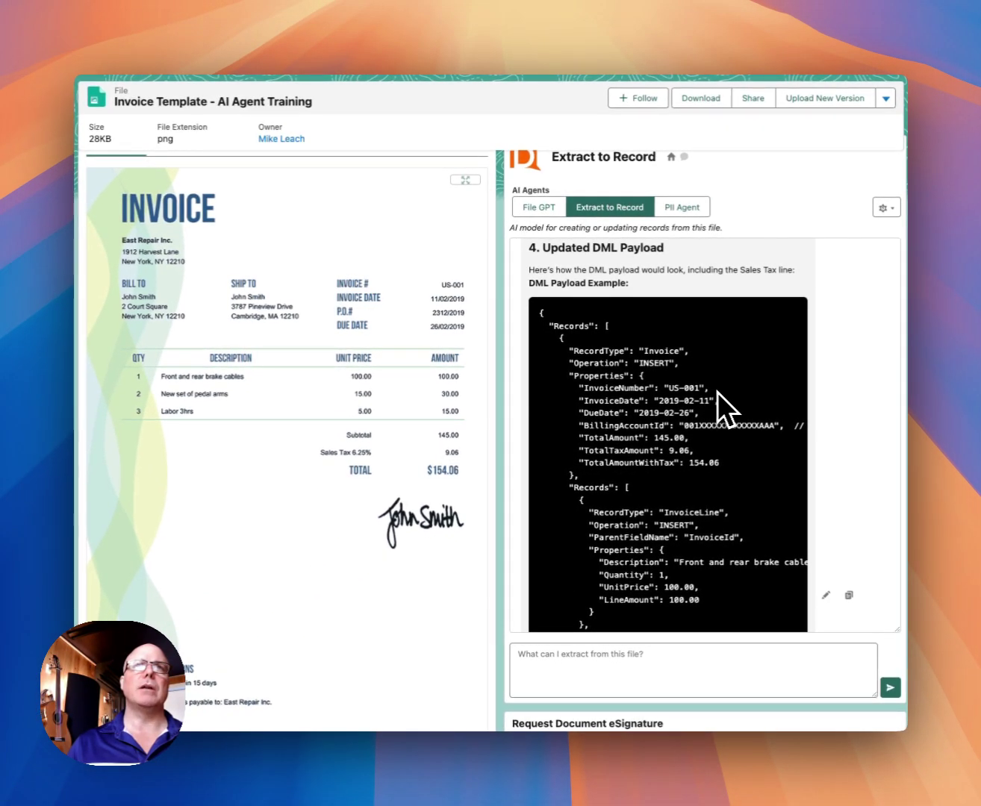
{"action": "scroll", "coordinate": [714, 400], "scroll_direction": "down", "scroll_amount": 1}
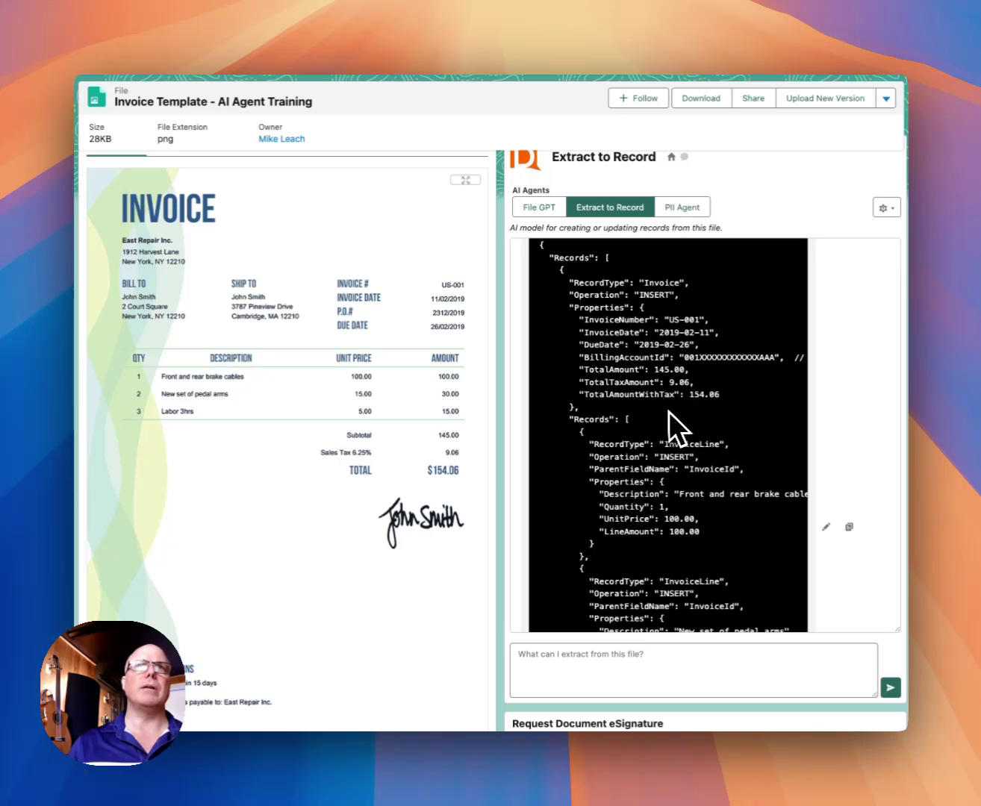
{"action": "scroll", "coordinate": [669, 411], "scroll_direction": "down", "scroll_amount": 3}
{"action": "scroll", "coordinate": [669, 415], "scroll_direction": "down", "scroll_amount": 14}
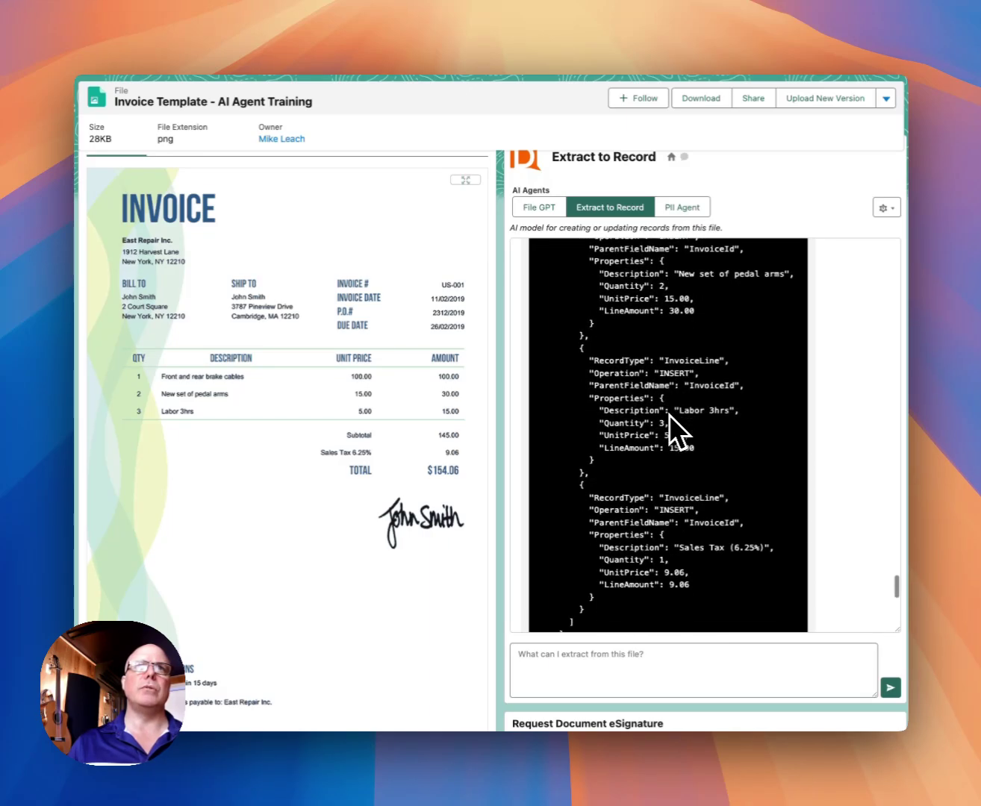
{"action": "scroll", "coordinate": [669, 414], "scroll_direction": "down", "scroll_amount": 5}
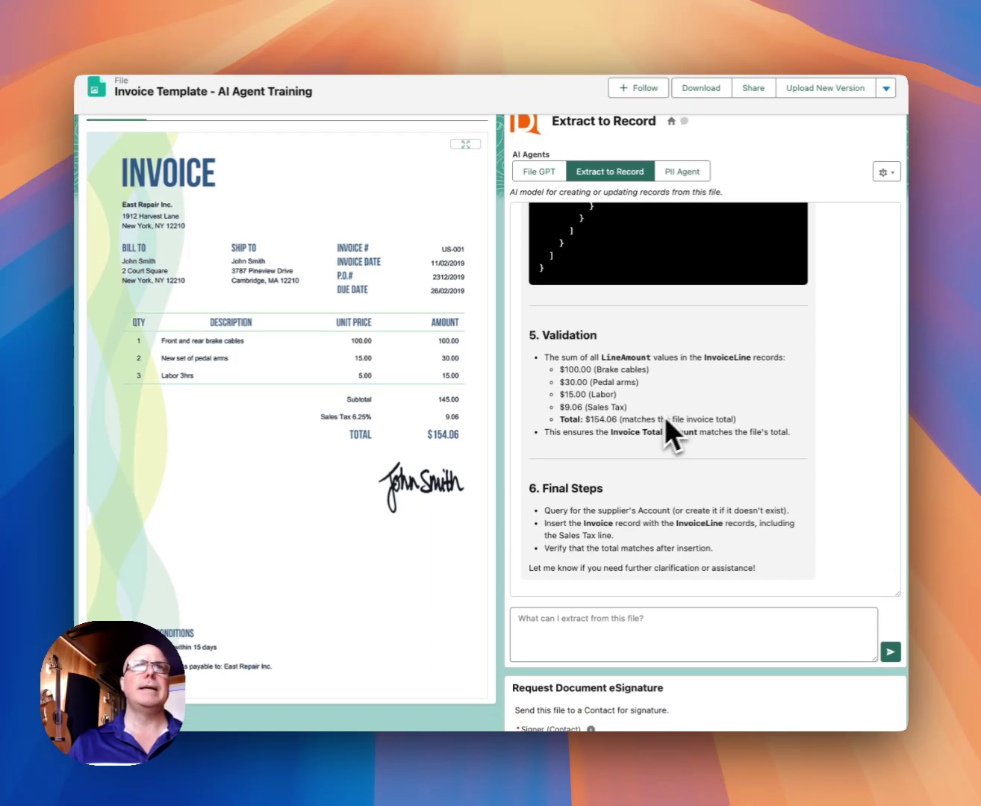
{"action": "scroll", "coordinate": [500, 389], "scroll_direction": "up", "scroll_amount": 2}
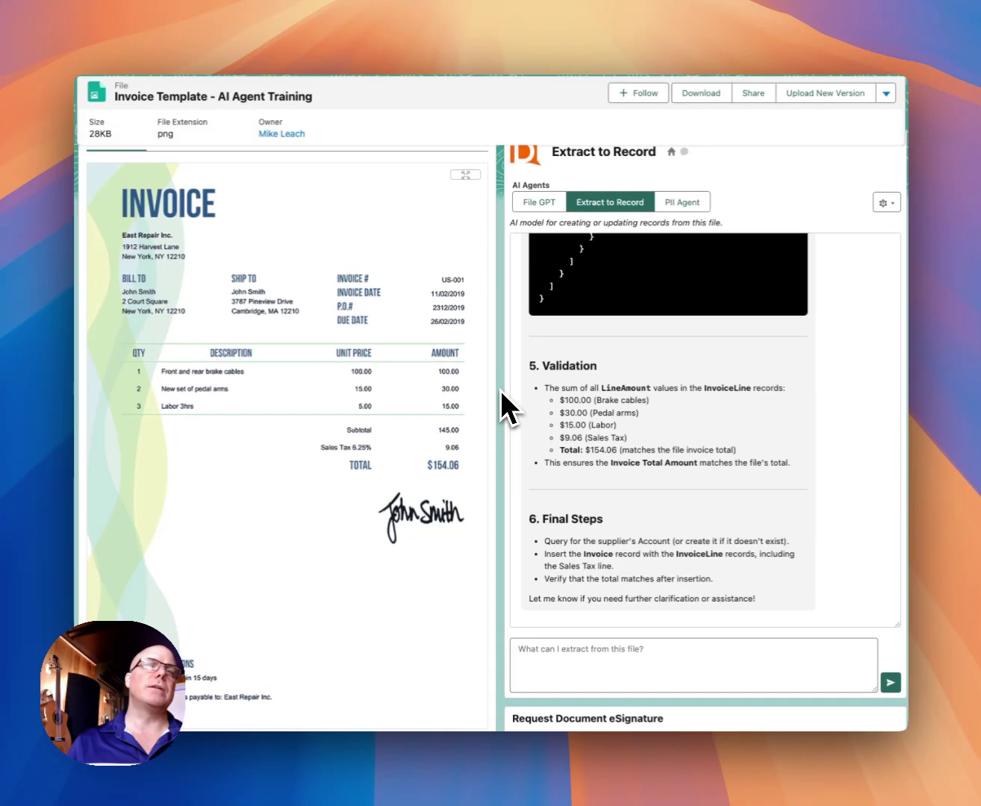
{"action": "scroll", "coordinate": [500, 389], "scroll_direction": "up", "scroll_amount": 1}
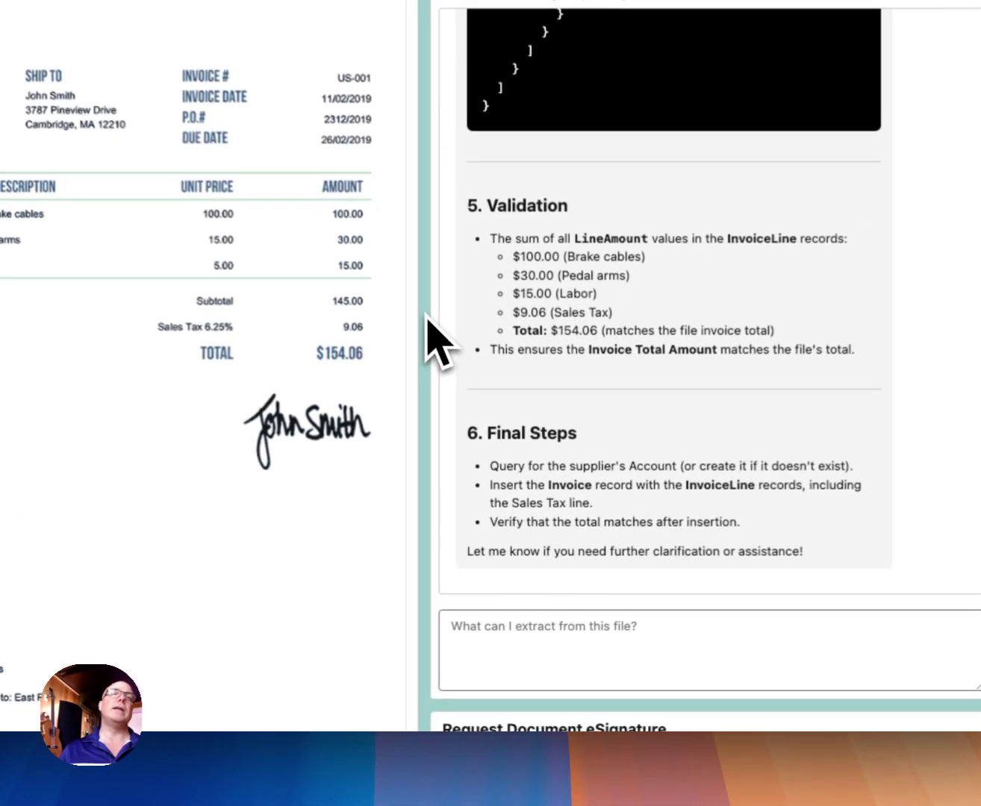
{"action": "scroll", "coordinate": [605, 405], "scroll_direction": "up", "scroll_amount": 2}
{"action": "scroll", "coordinate": [600, 350], "scroll_direction": "up", "scroll_amount": 5}
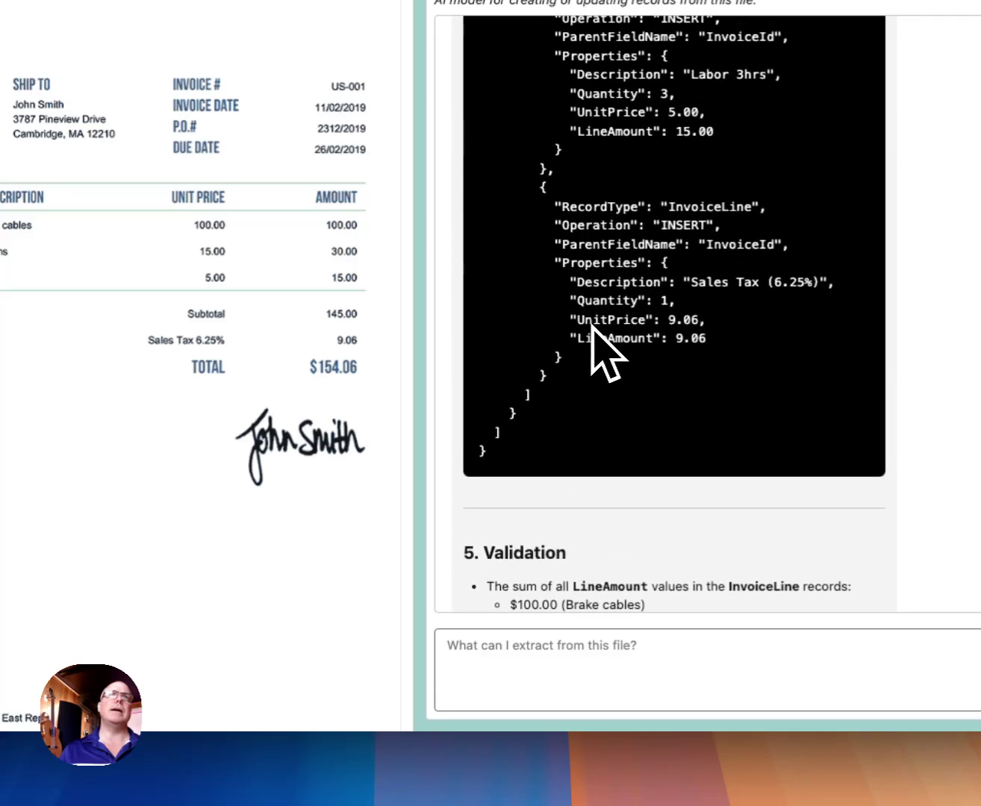
{"action": "scroll", "coordinate": [596, 368], "scroll_direction": "down", "scroll_amount": 5}
- Send the agent the prompt "simulate a full extraction of the invoice to Salesforce records. Including account, invoice and InvoiceLine records."
{"action": "left_click", "coordinate": [629, 659]}
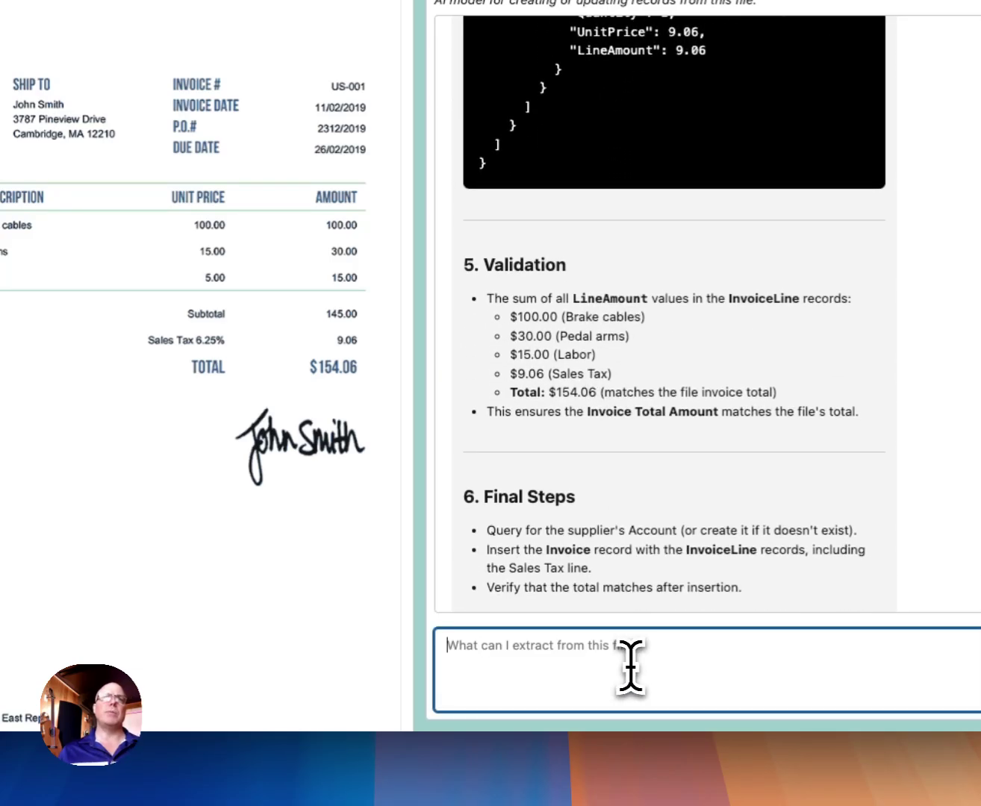
{"action": "type", "text": "sim"}
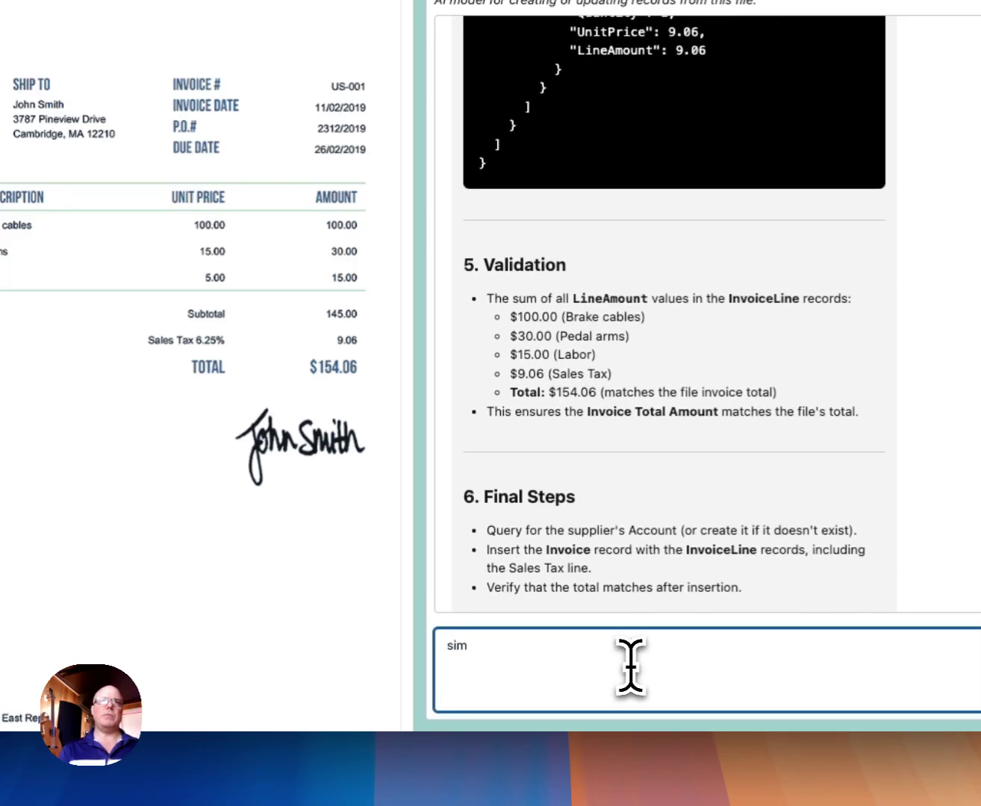
{"action": "type", "text": "ulate"}
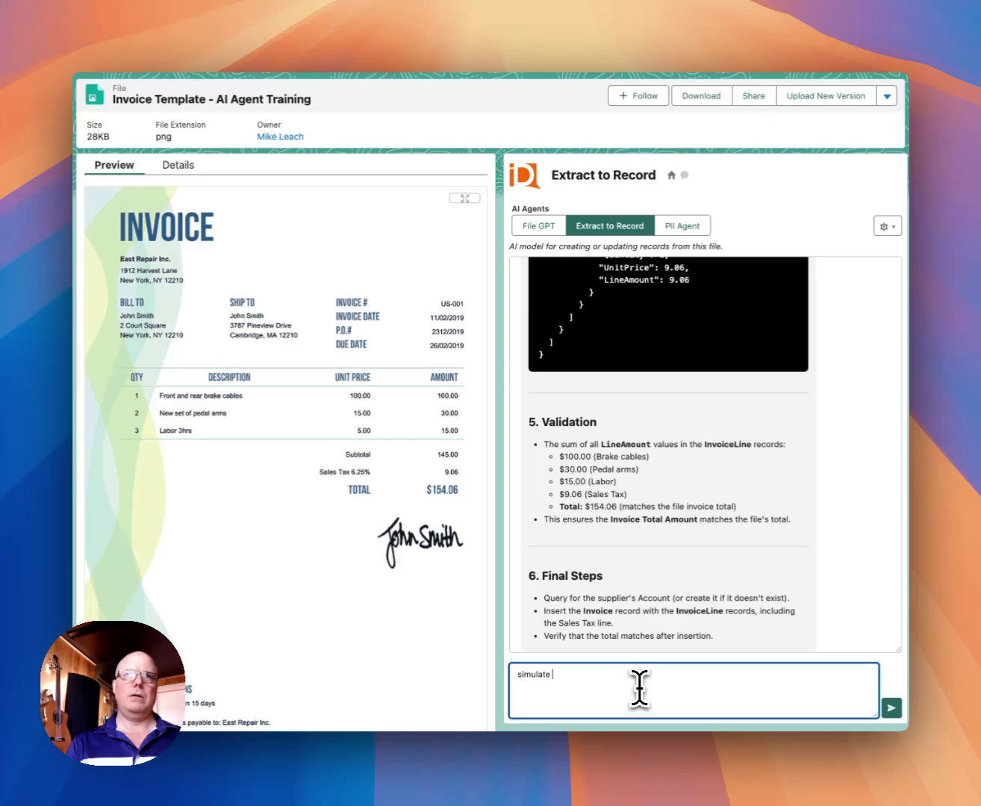
{"action": "type", "text": "a full"}
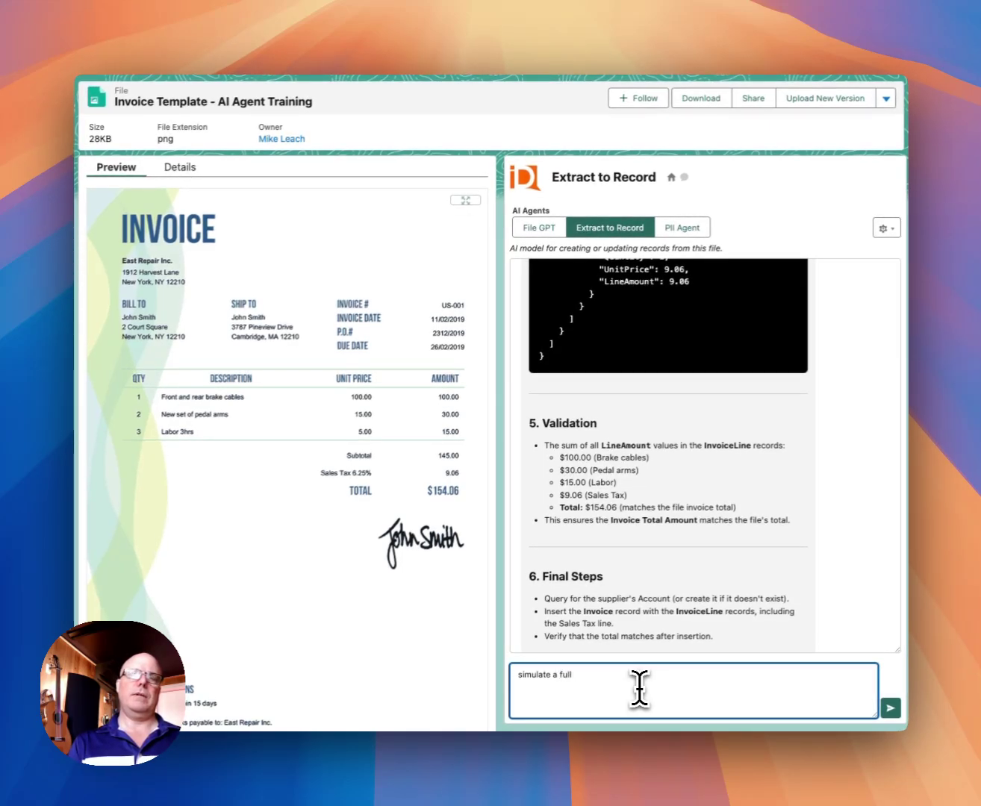
{"action": "type", "text": " extraction of"}
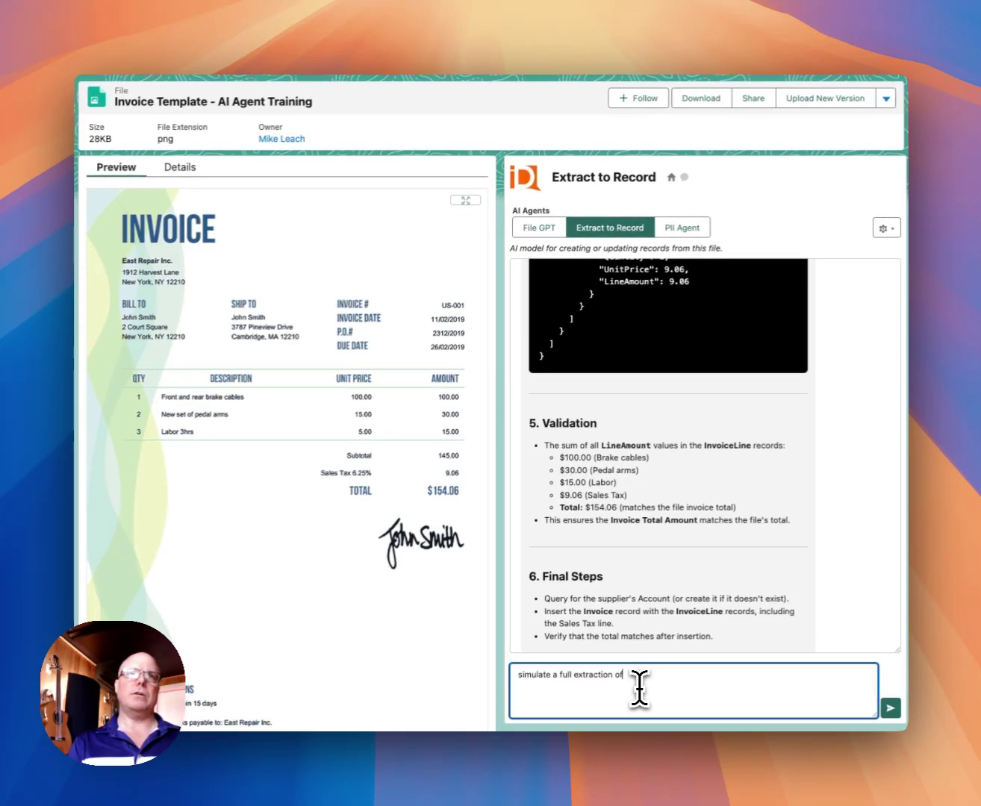
{"action": "type", "text": " the invoice to Salesforce recors"}
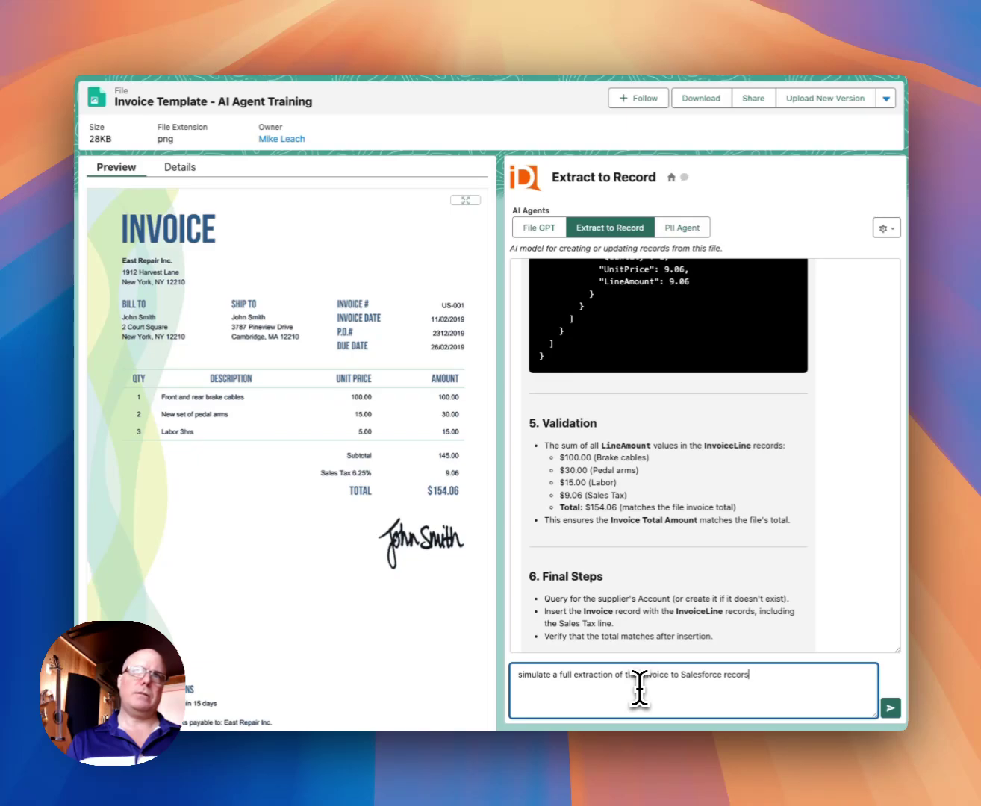
{"action": "key", "text": "BackSpace"}
{"action": "type", "text": "ds. Including account"}
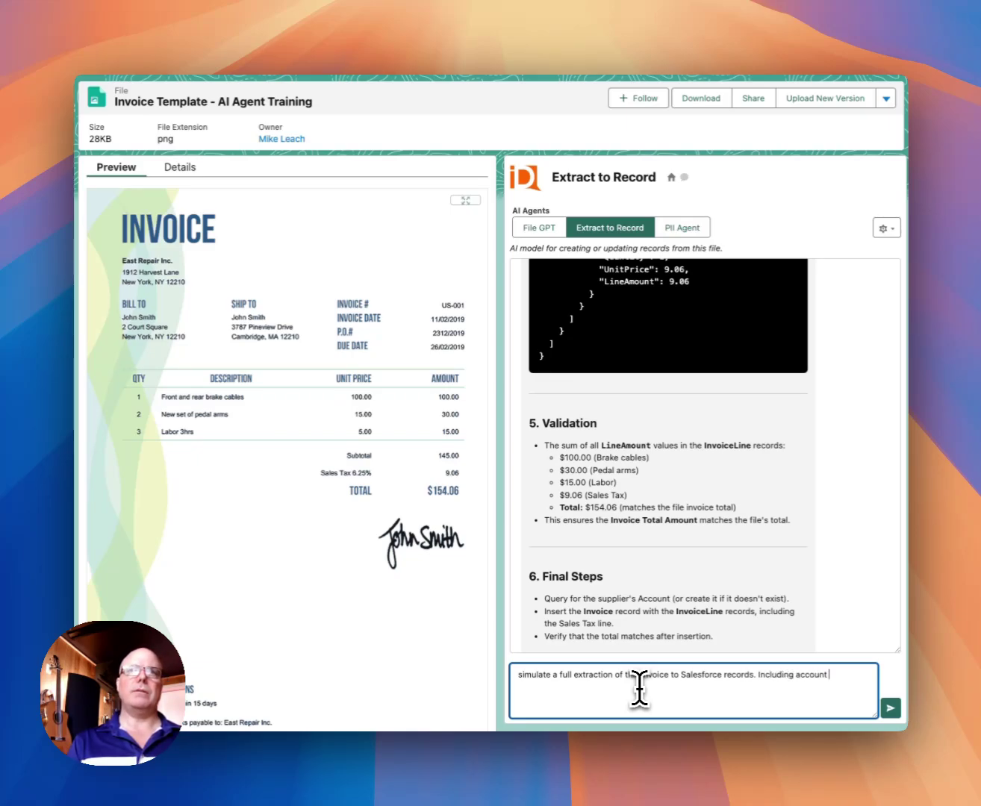
{"action": "type", "text": ", invoice an"}
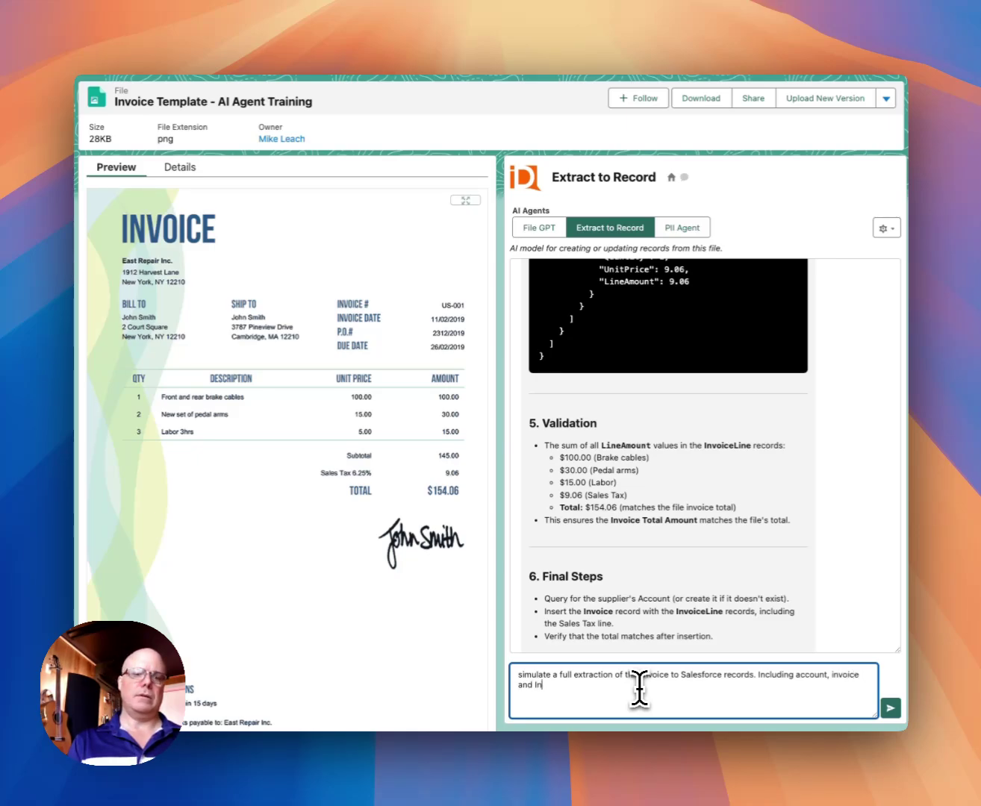
{"action": "type", "text": "d InvoiceLine re"}
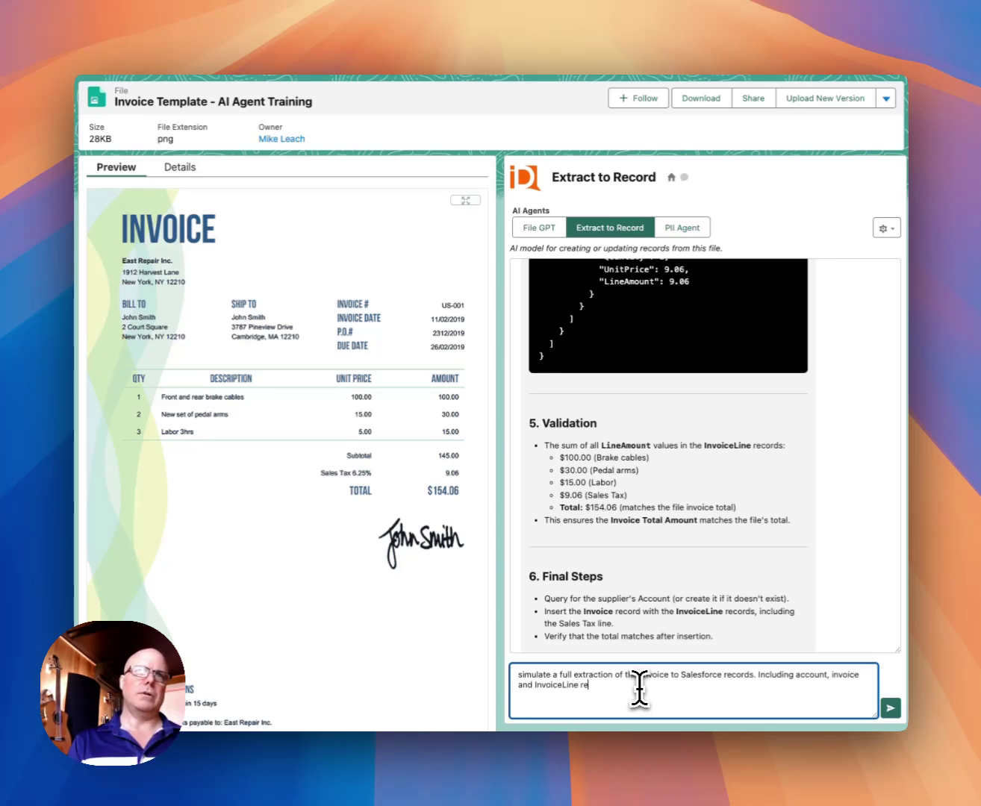
{"action": "type", "text": "cords."}
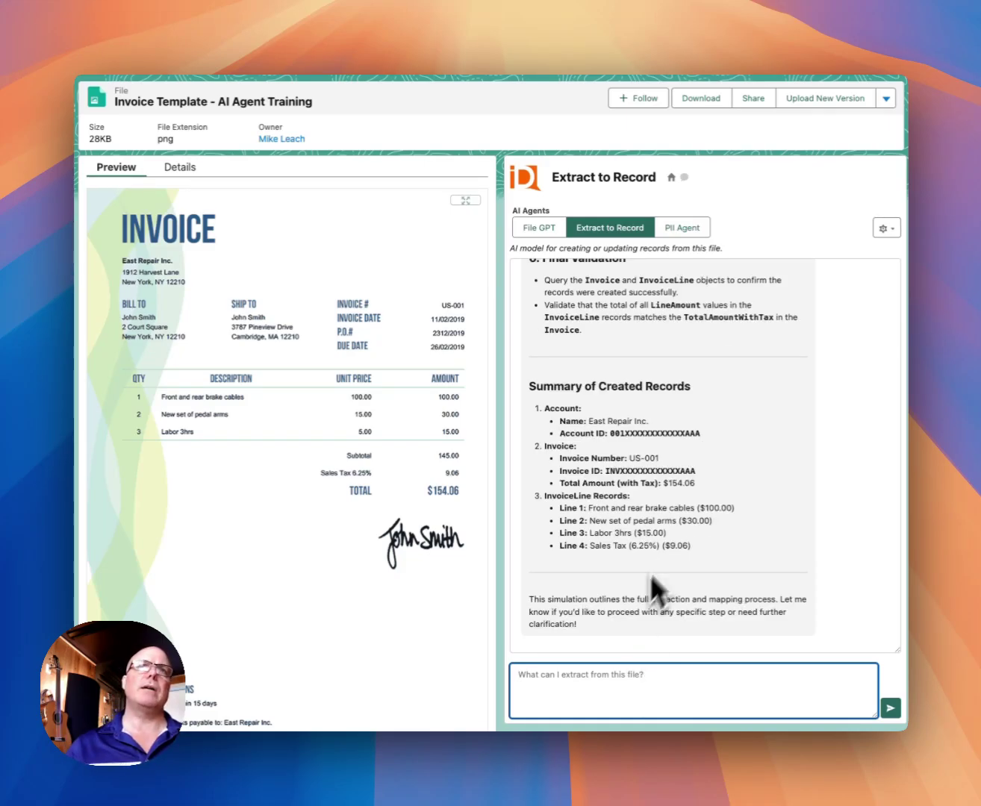
- Go back to the start of the simulation reply and review the extracted supplier Account and invoice details
{"action": "scroll", "coordinate": [674, 537], "scroll_direction": "up", "scroll_amount": 5}
{"action": "scroll", "coordinate": [675, 537], "scroll_direction": "up", "scroll_amount": 10}
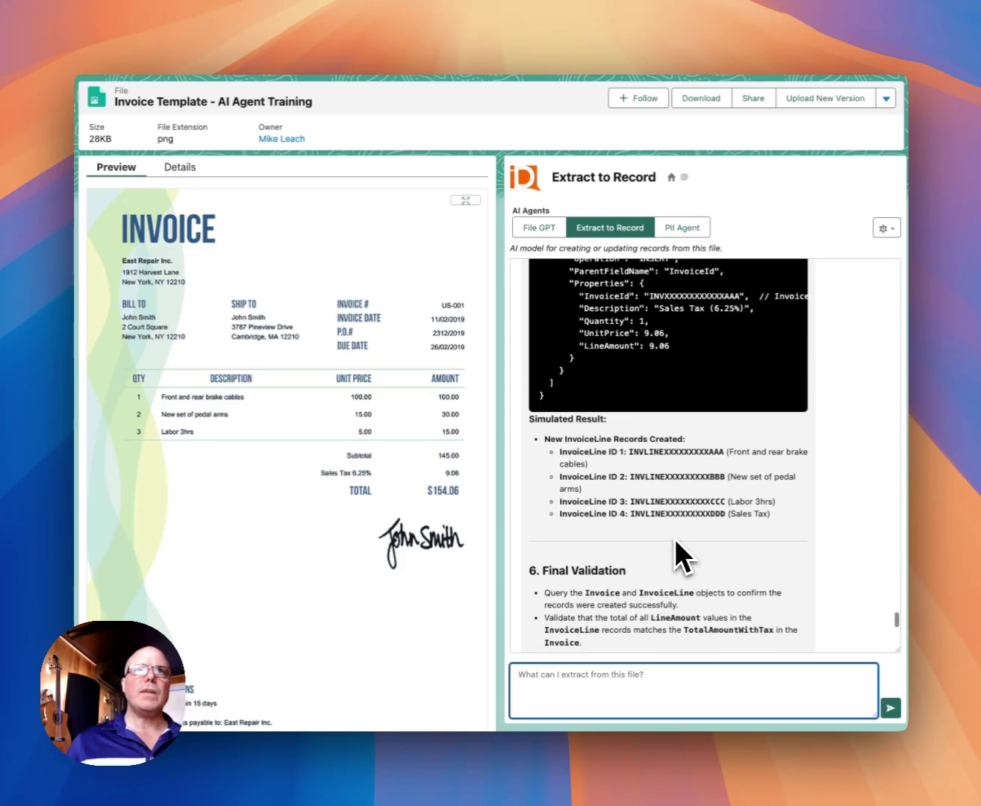
{"action": "scroll", "coordinate": [674, 537], "scroll_direction": "up", "scroll_amount": 12}
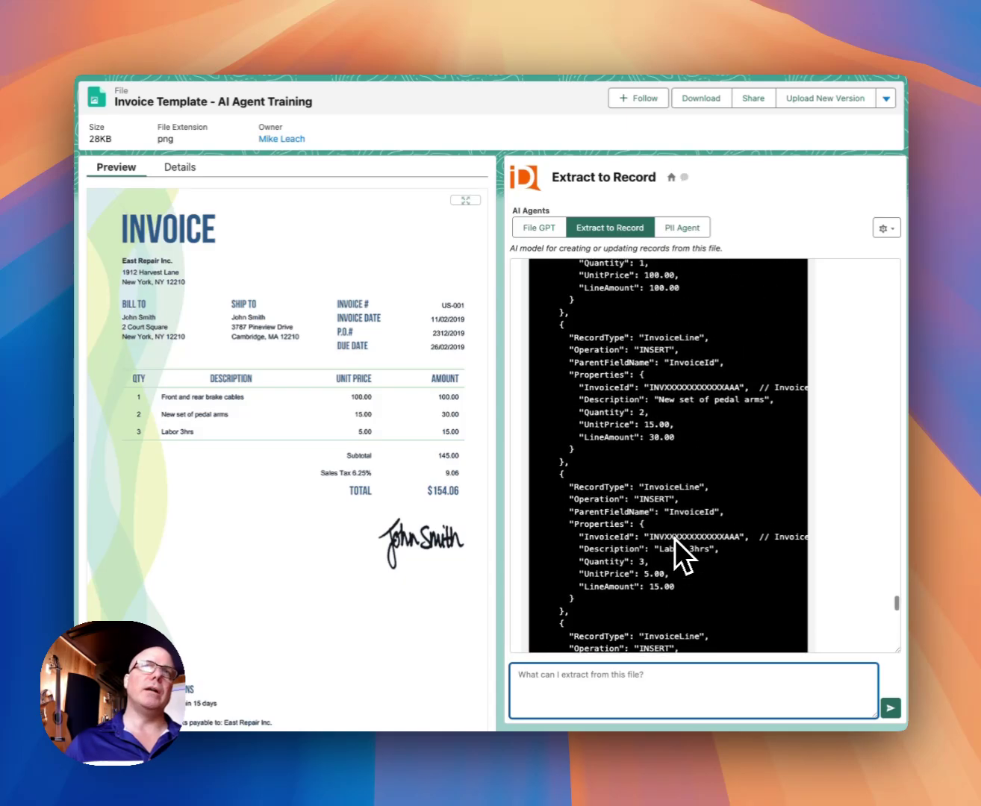
{"action": "scroll", "coordinate": [674, 538], "scroll_direction": "up", "scroll_amount": 20}
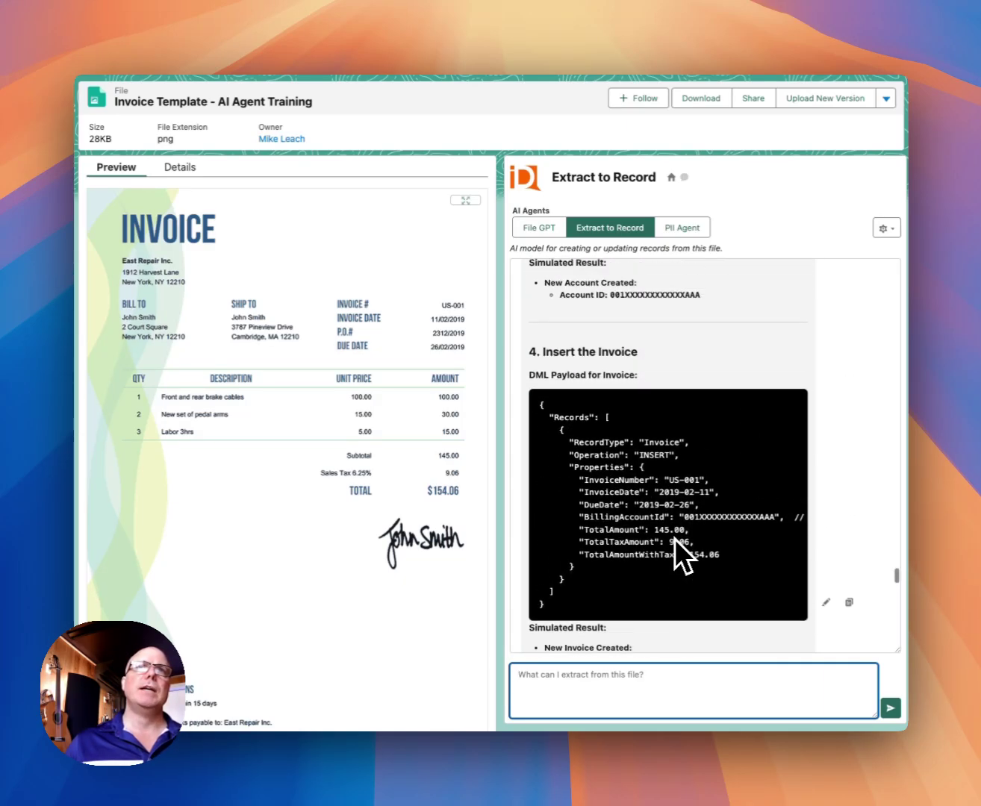
{"action": "scroll", "coordinate": [674, 538], "scroll_direction": "up", "scroll_amount": 10}
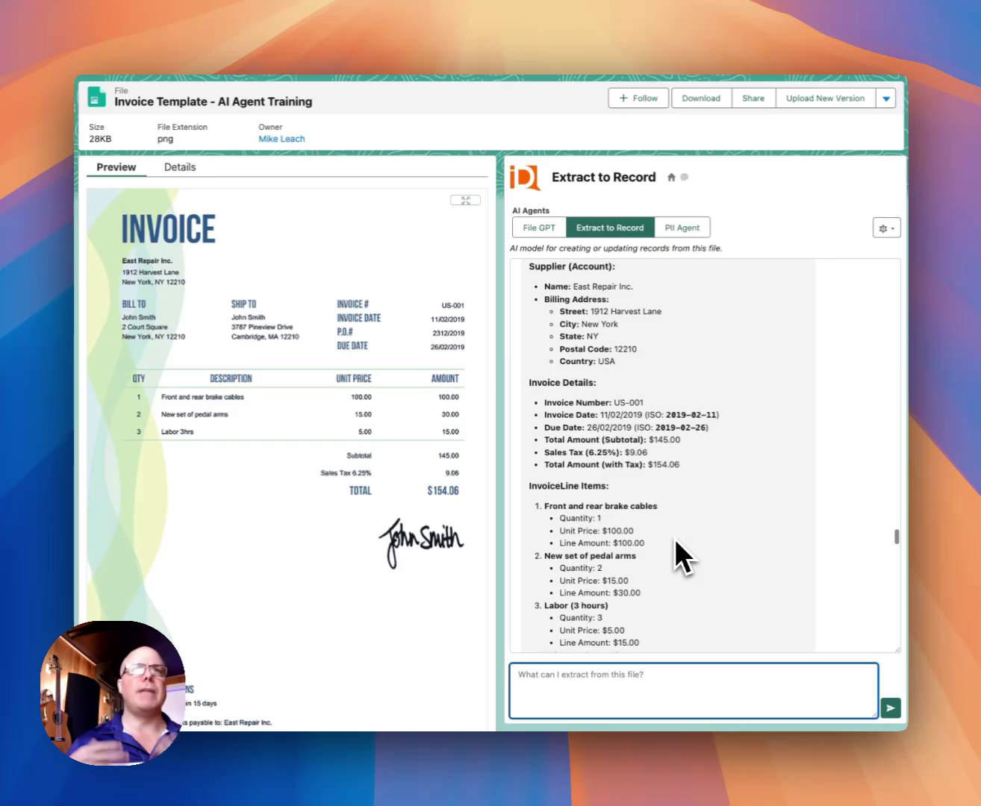
{"action": "scroll", "coordinate": [675, 539], "scroll_direction": "up", "scroll_amount": 1}
{"action": "scroll", "coordinate": [676, 550], "scroll_direction": "up", "scroll_amount": 4}
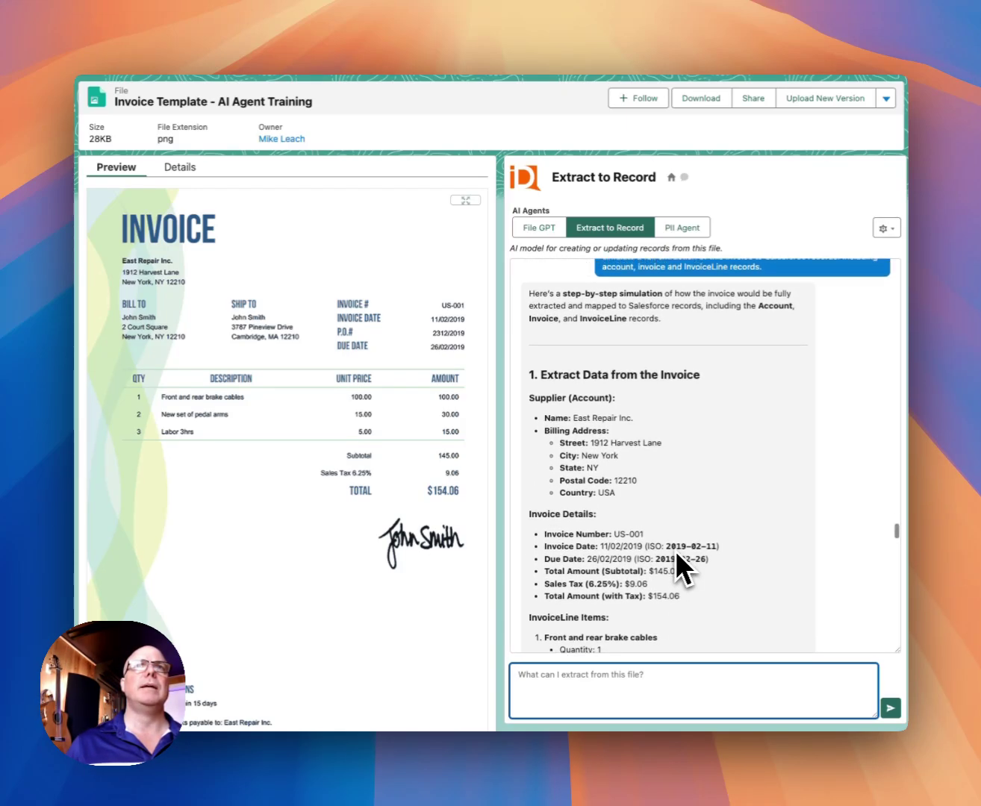
{"action": "scroll", "coordinate": [675, 550], "scroll_direction": "down", "scroll_amount": 2}
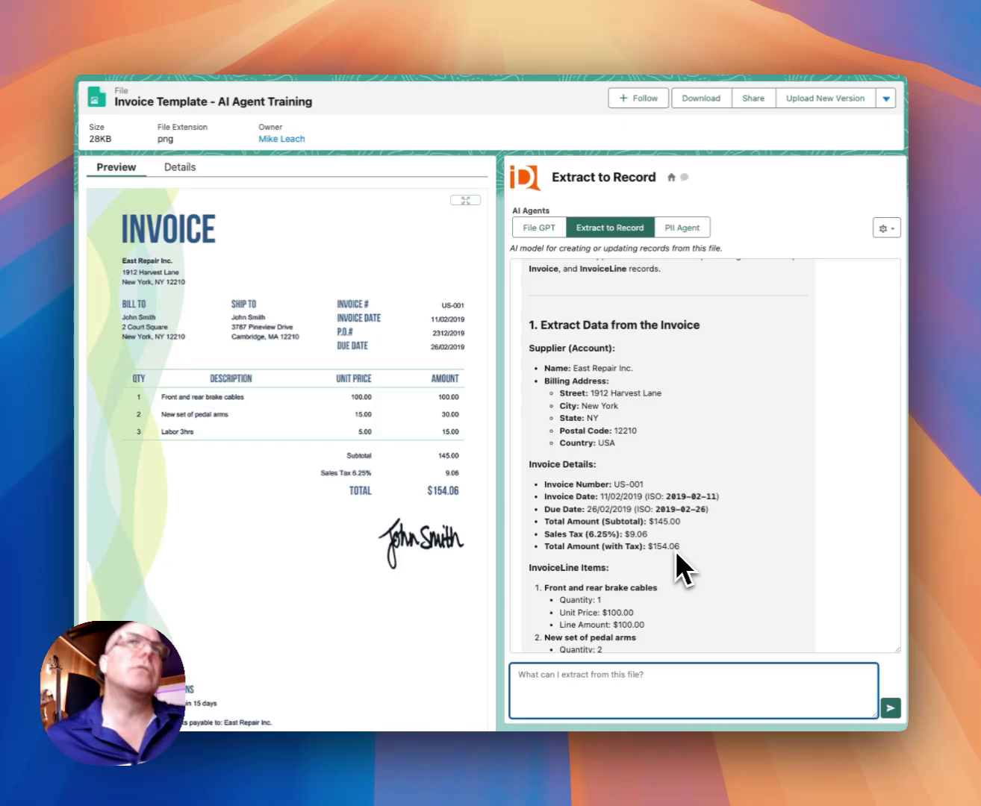
{"action": "scroll", "coordinate": [674, 550], "scroll_direction": "down", "scroll_amount": 2}
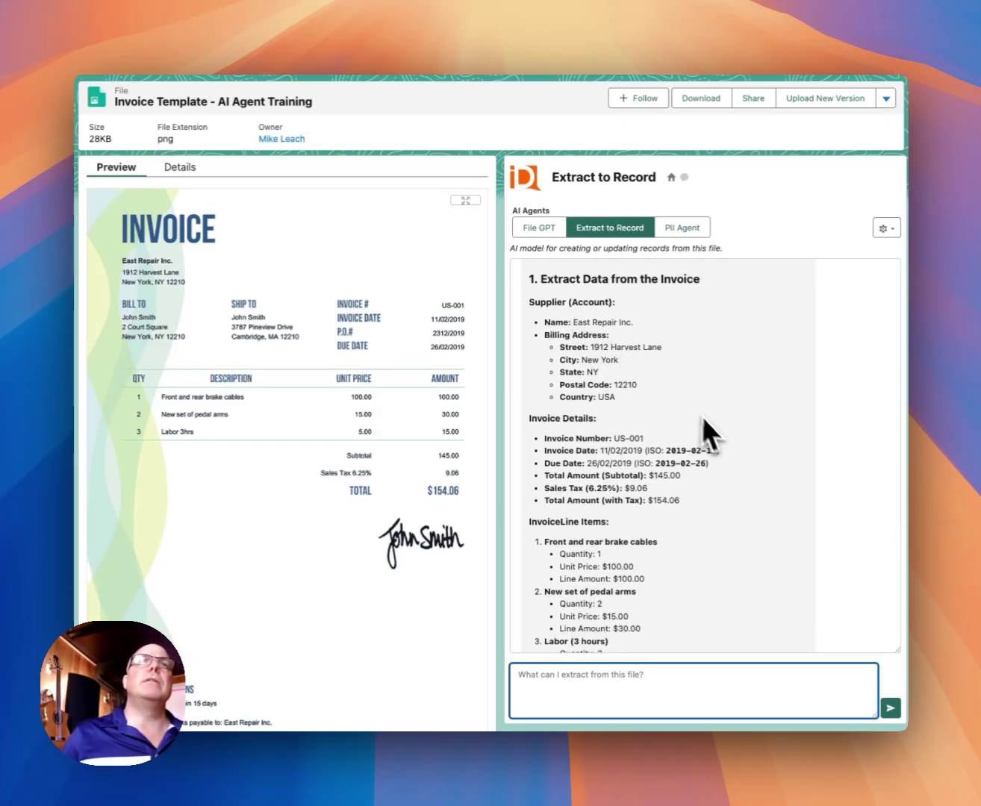
- Check the extracted InvoiceLine items against the invoice, highlighting the brake cables, pedal arms and labor entries
{"action": "scroll", "coordinate": [723, 443], "scroll_direction": "down", "scroll_amount": 3}
{"action": "scroll", "coordinate": [672, 440], "scroll_direction": "down", "scroll_amount": 3}
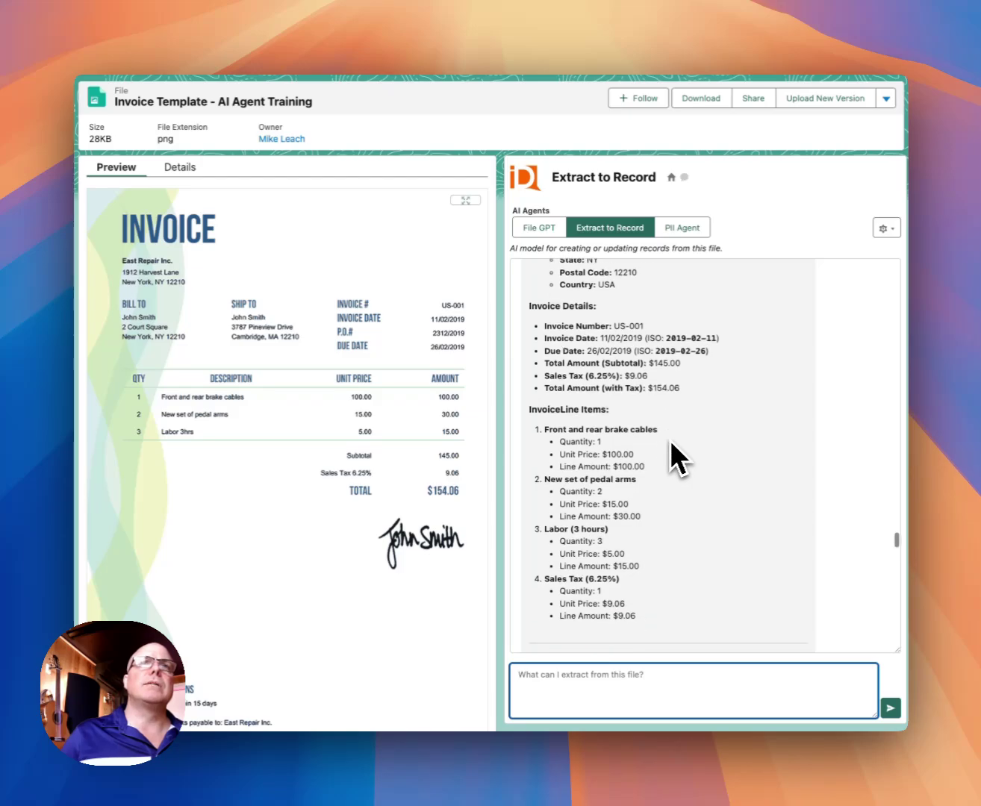
{"action": "left_click_drag", "start_coordinate": [544, 389], "coordinate": [609, 493]}
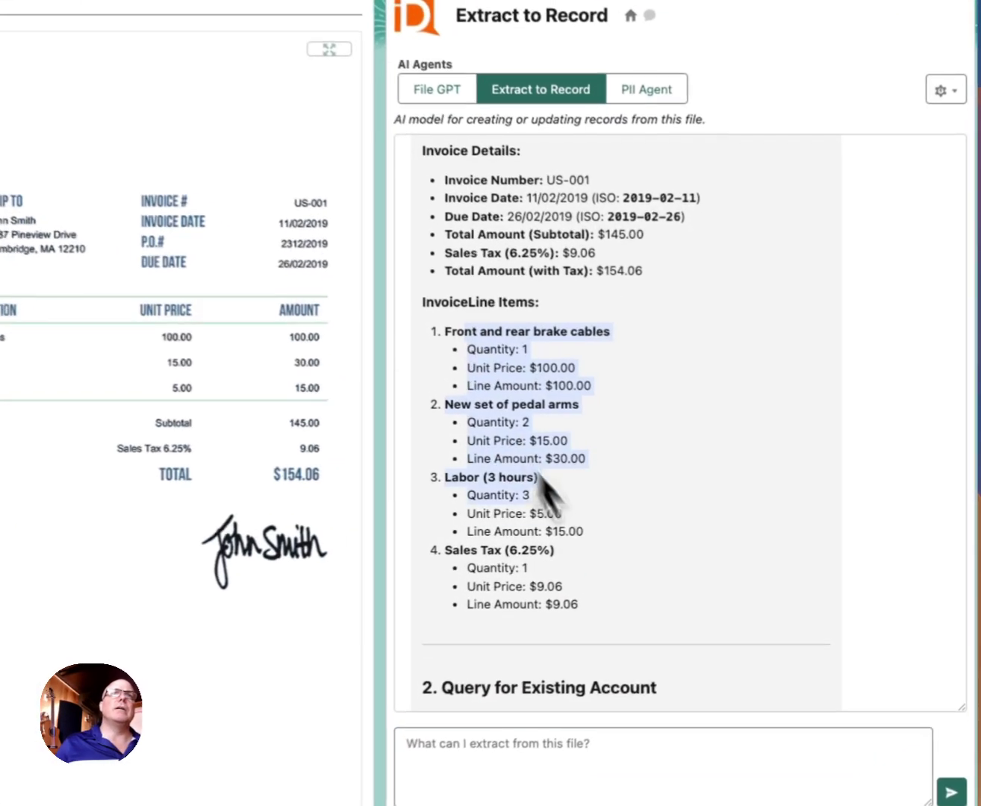
{"action": "left_click_drag", "start_coordinate": [540, 477], "coordinate": [623, 533]}
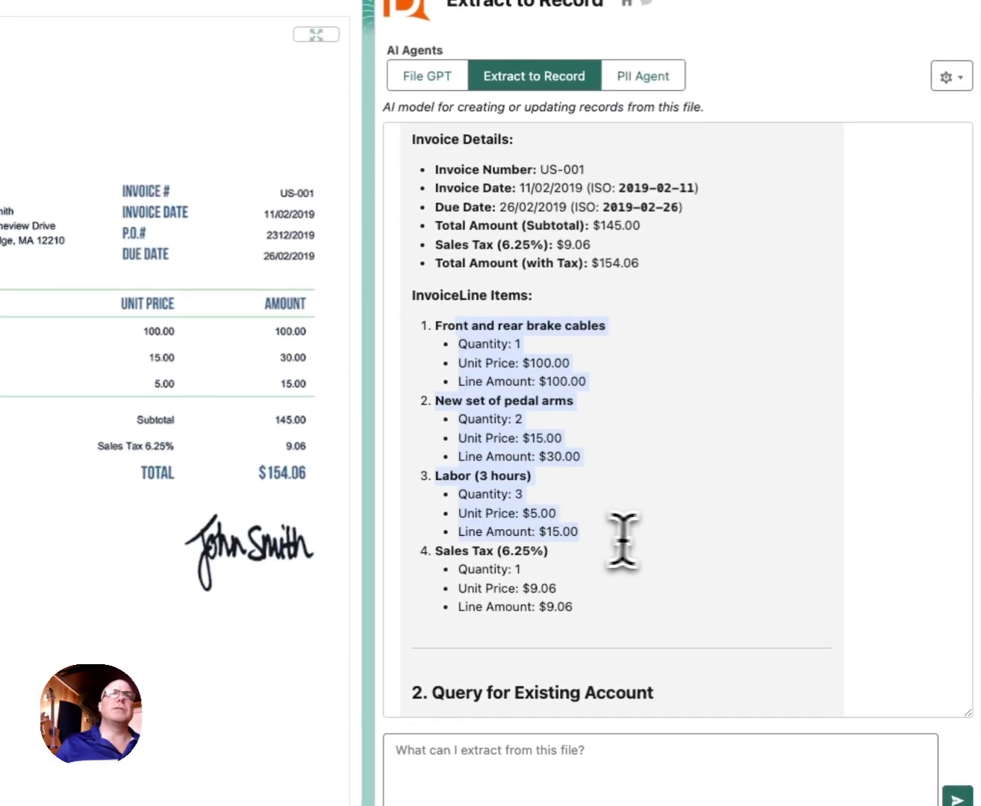
- Examine the simulated query for an existing Account and the payload for creating a new supplier Account
{"action": "scroll", "coordinate": [648, 532], "scroll_direction": "down", "scroll_amount": 10}
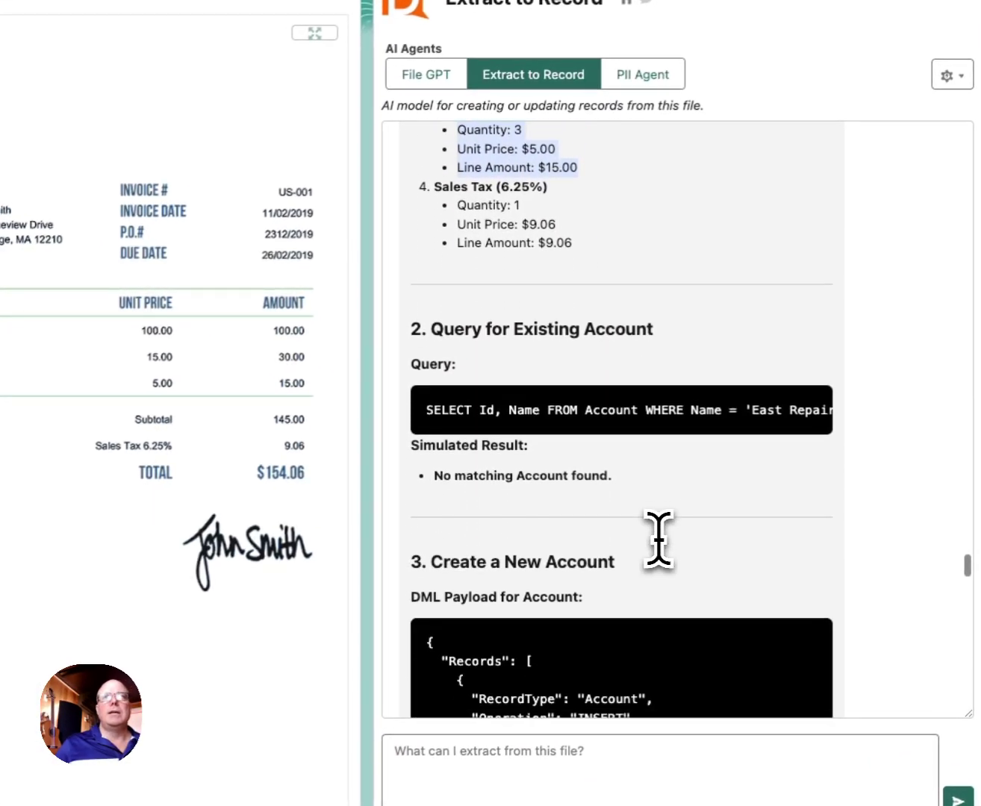
{"action": "scroll", "coordinate": [657, 537], "scroll_direction": "down", "scroll_amount": 5}
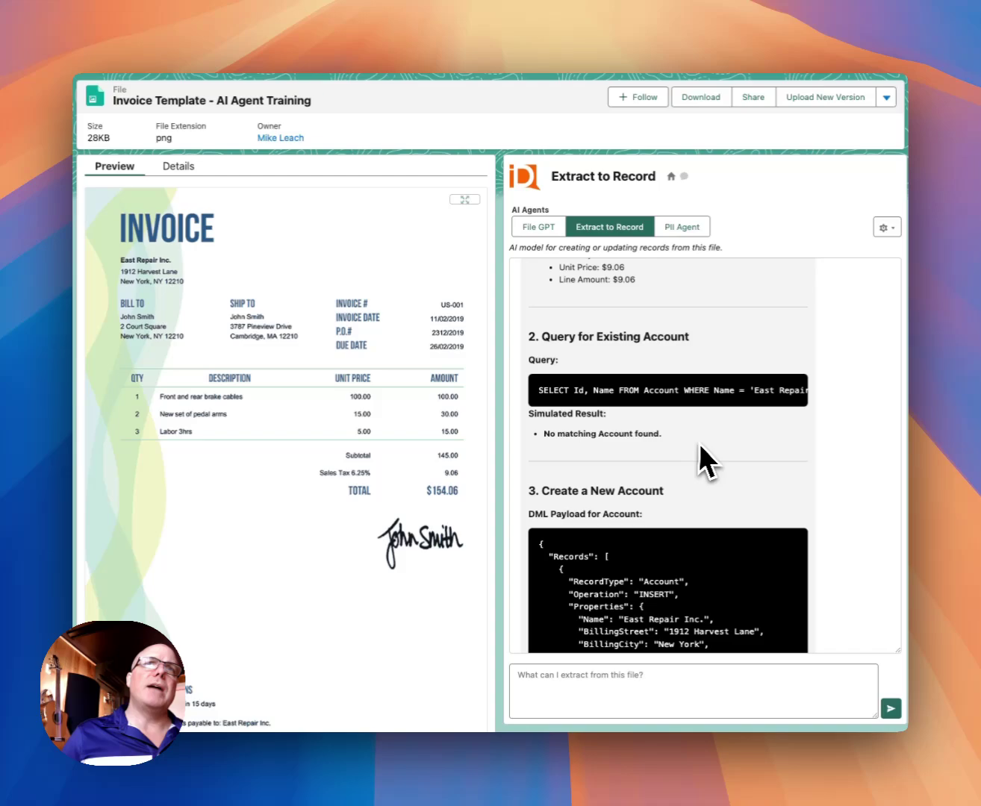
{"action": "scroll", "coordinate": [701, 444], "scroll_direction": "down", "scroll_amount": 5}
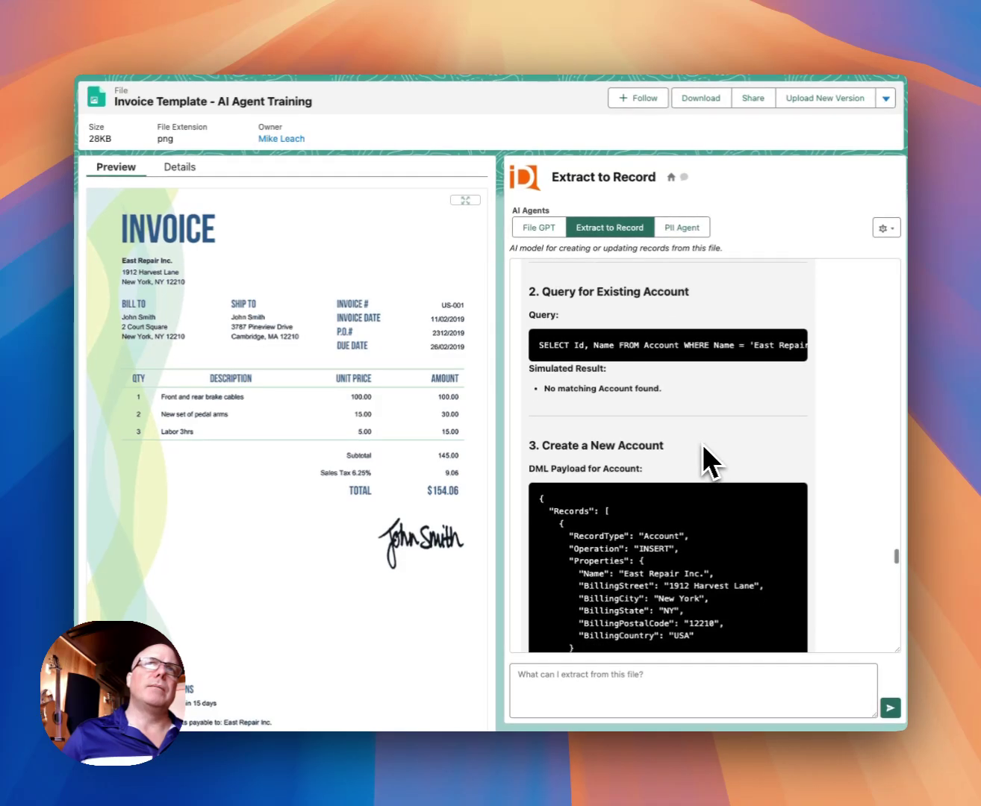
{"action": "scroll", "coordinate": [702, 445], "scroll_direction": "down", "scroll_amount": 9}
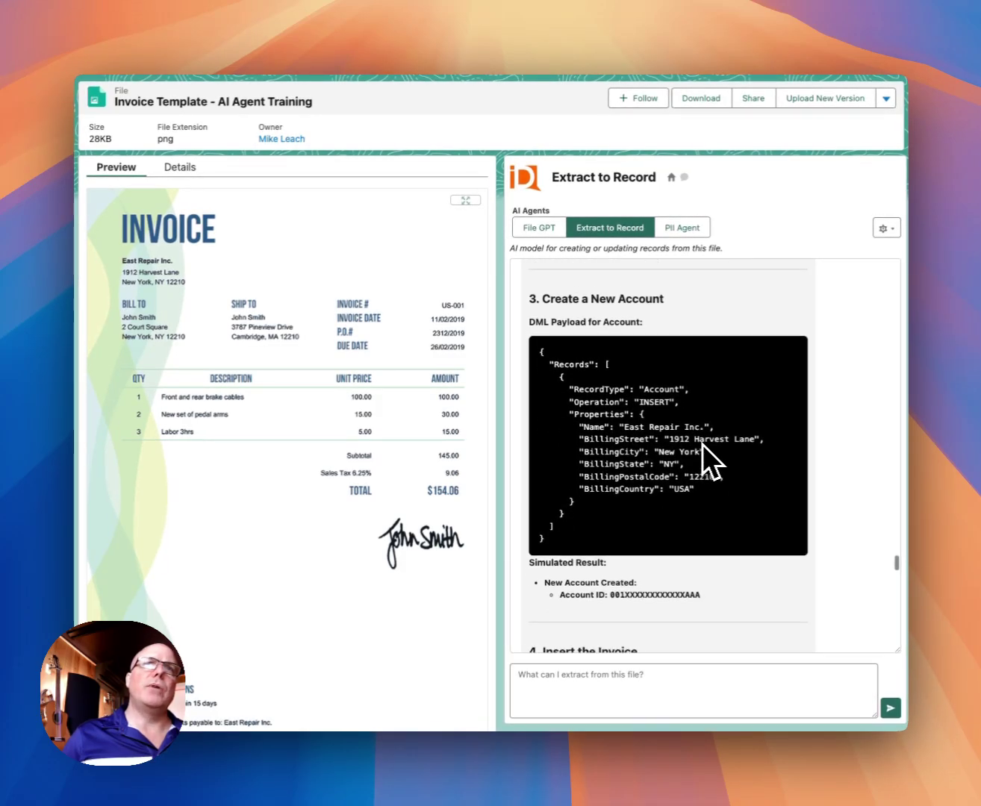
- Inspect the Invoice insert payload, including its billing Account reference and the amount fields
{"action": "scroll", "coordinate": [702, 445], "scroll_direction": "down", "scroll_amount": 2}
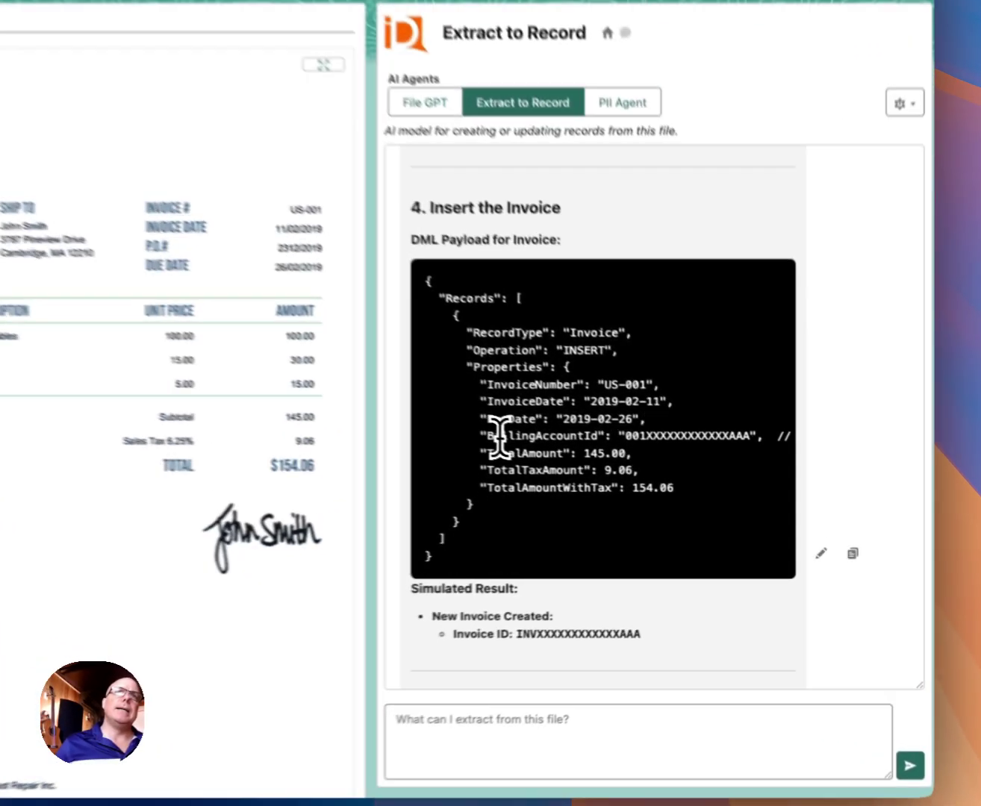
{"action": "left_click_drag", "start_coordinate": [594, 469], "coordinate": [625, 470]}
{"action": "left_click_drag", "start_coordinate": [517, 425], "coordinate": [637, 434]}
{"action": "left_click", "coordinate": [515, 424]}
{"action": "left_click", "coordinate": [635, 433]}
- Examine the InvoiceLine insert payloads, including how each line references the parent Invoice ID, and their simulated result
{"action": "scroll", "coordinate": [538, 462], "scroll_direction": "down", "scroll_amount": 3}
{"action": "scroll", "coordinate": [529, 470], "scroll_direction": "down", "scroll_amount": 5}
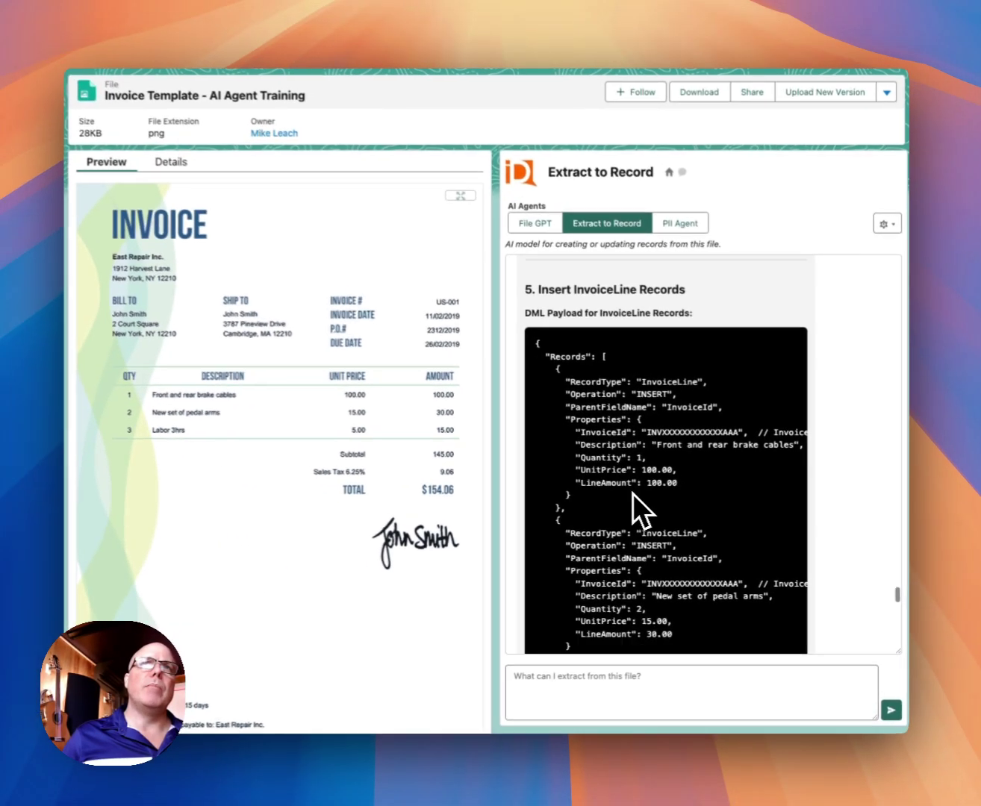
{"action": "scroll", "coordinate": [608, 485], "scroll_direction": "down", "scroll_amount": 3}
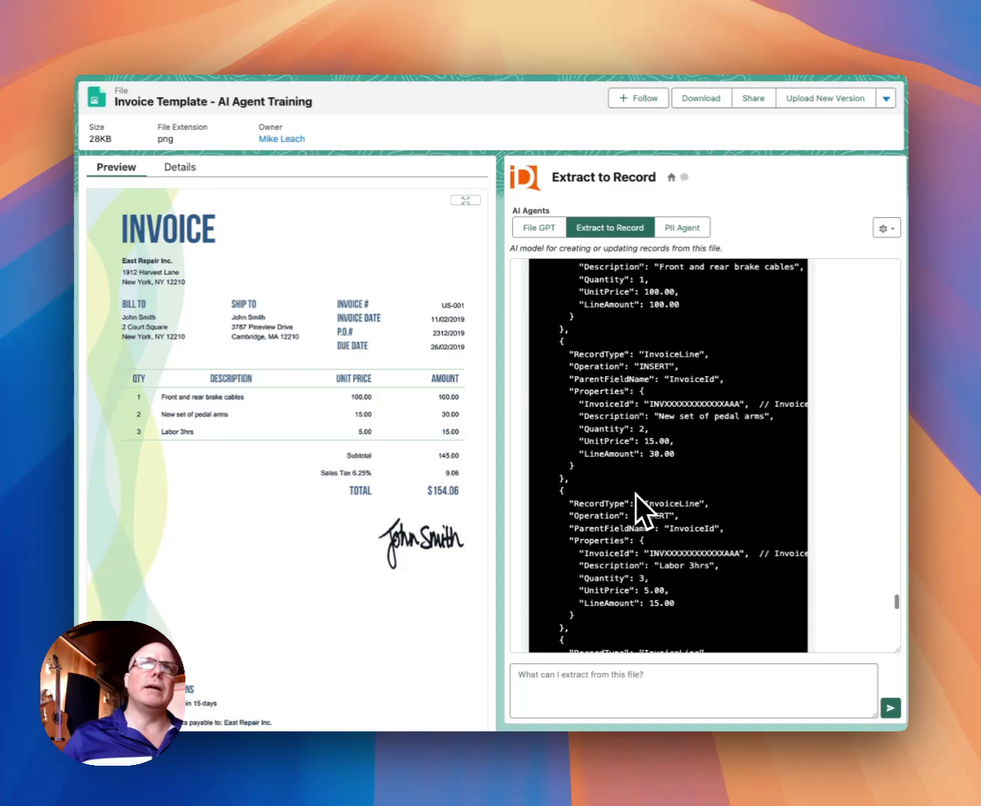
{"action": "scroll", "coordinate": [635, 493], "scroll_direction": "up", "scroll_amount": 3}
{"action": "left_click_drag", "start_coordinate": [729, 341], "coordinate": [663, 350]}
{"action": "left_click", "coordinate": [663, 353]}
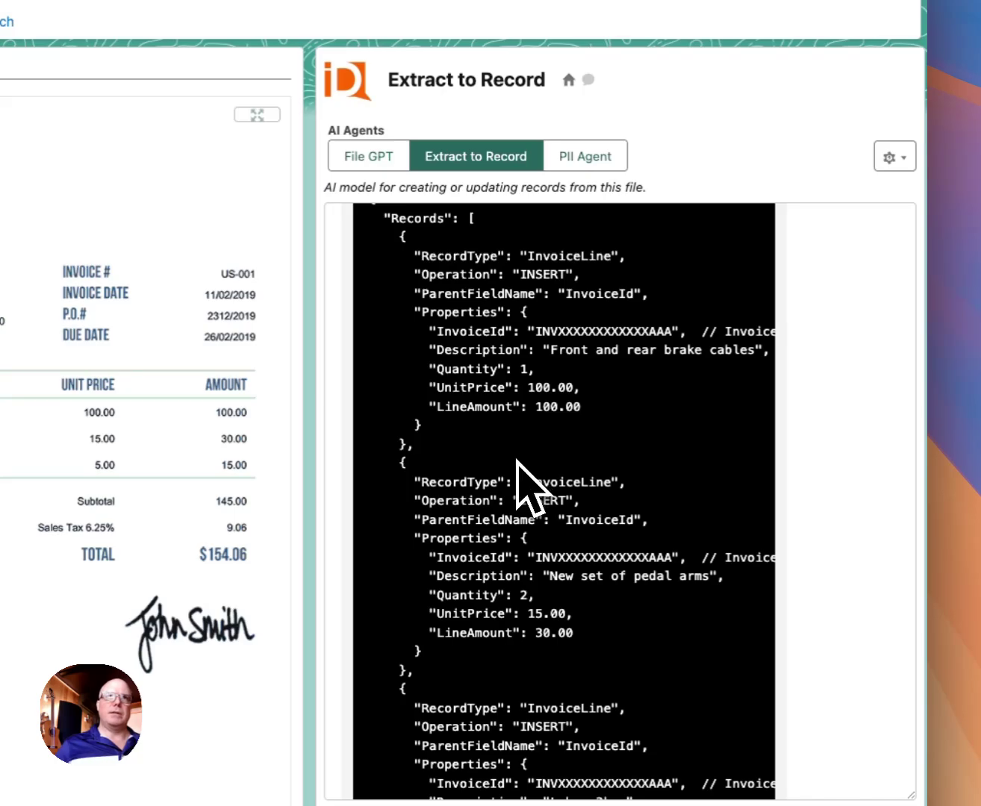
{"action": "scroll", "coordinate": [520, 459], "scroll_direction": "down", "scroll_amount": 6}
{"action": "scroll", "coordinate": [515, 460], "scroll_direction": "down", "scroll_amount": 5}
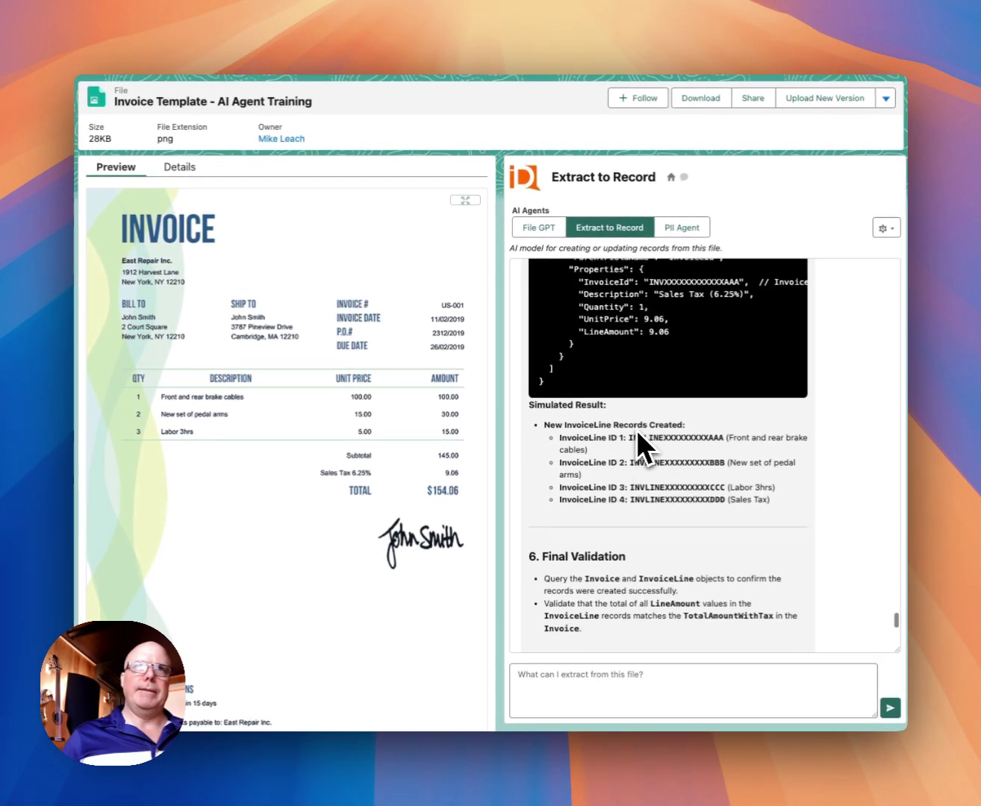
- Review the simulation's final validation and the summary of created Account, Invoice and InvoiceLine records
{"action": "scroll", "coordinate": [636, 429], "scroll_direction": "down", "scroll_amount": 5}
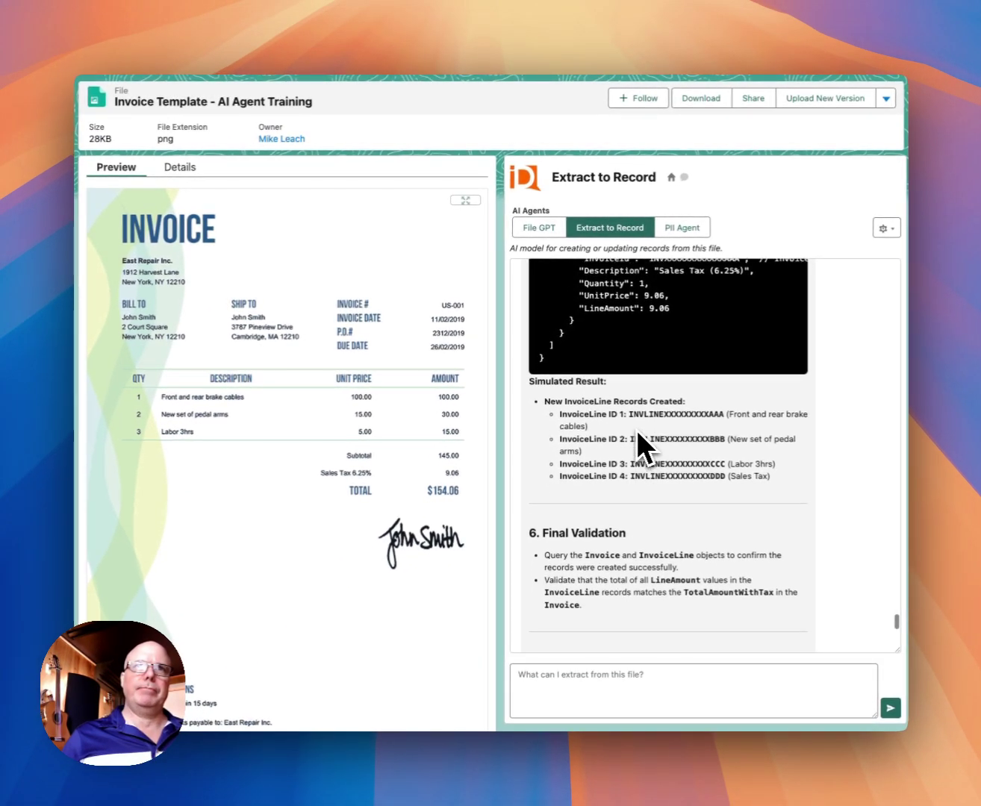
{"action": "scroll", "coordinate": [636, 429], "scroll_direction": "down", "scroll_amount": 5}
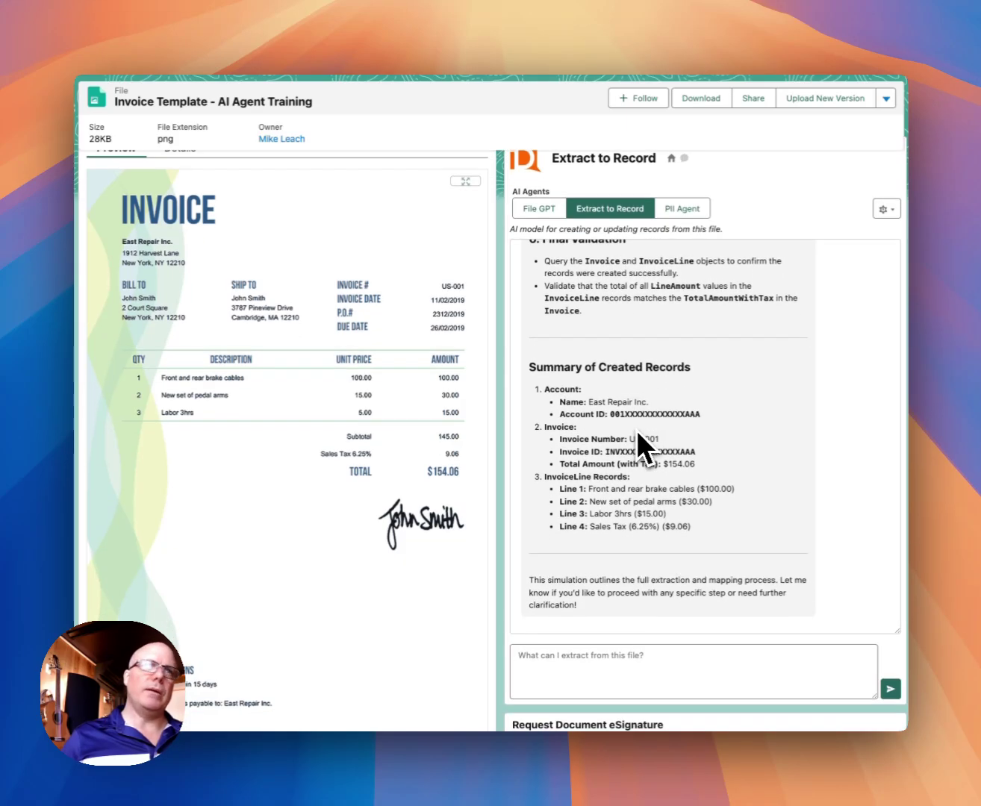
{"action": "scroll", "coordinate": [505, 422], "scroll_direction": "up", "scroll_amount": 1}
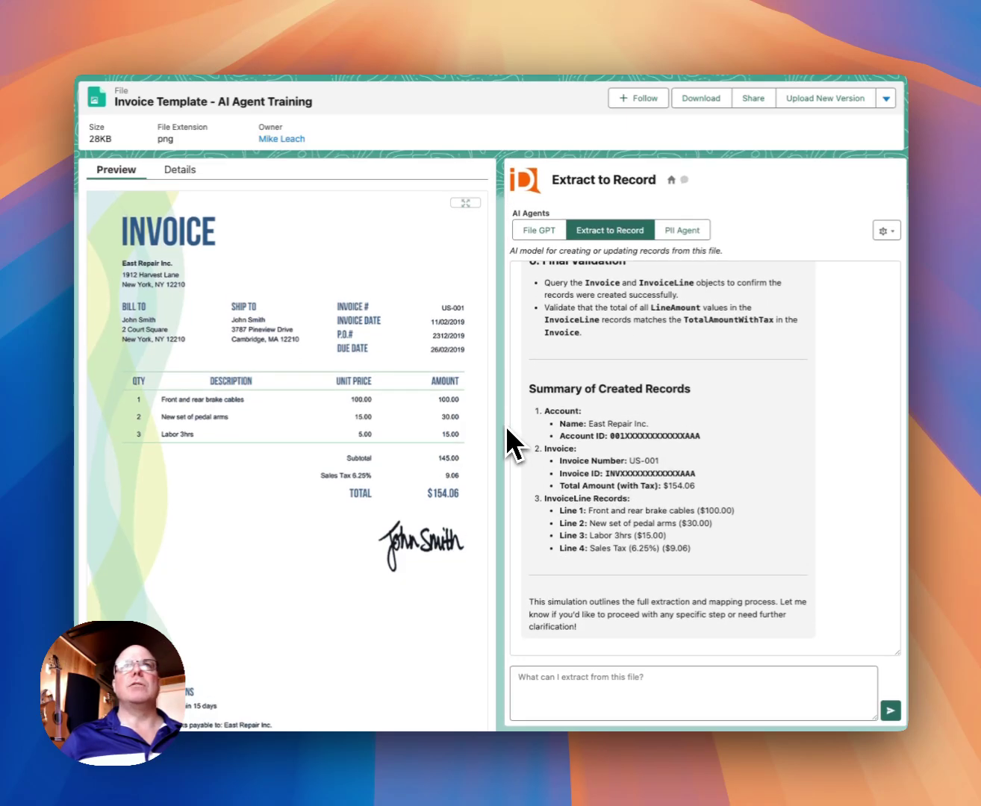